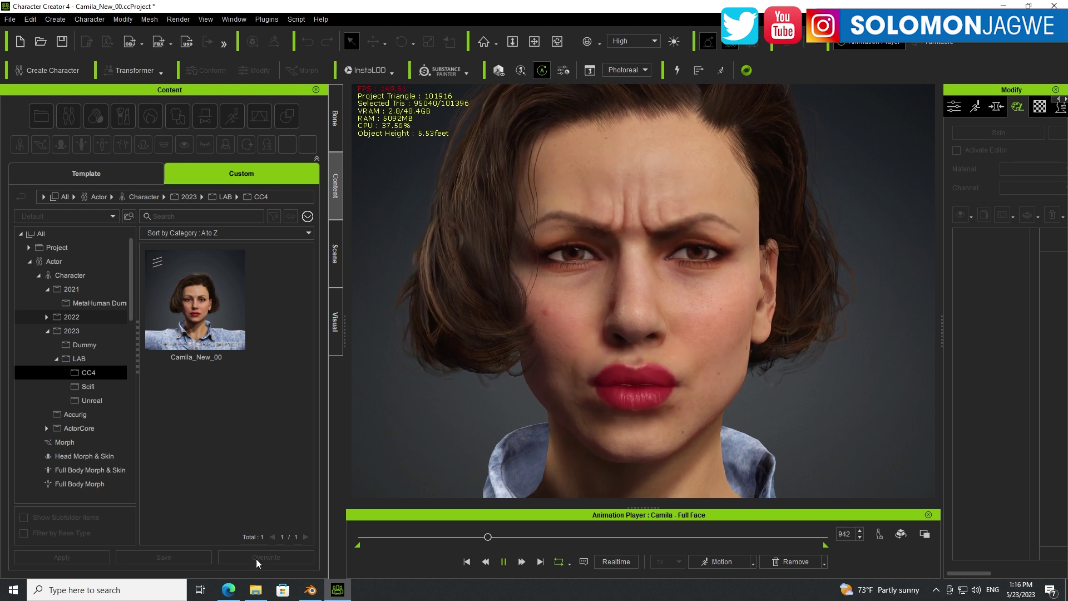
# Switch to the browser and play the Camila V1 project video in Wonder Studio.
pyautogui.click(228, 589)
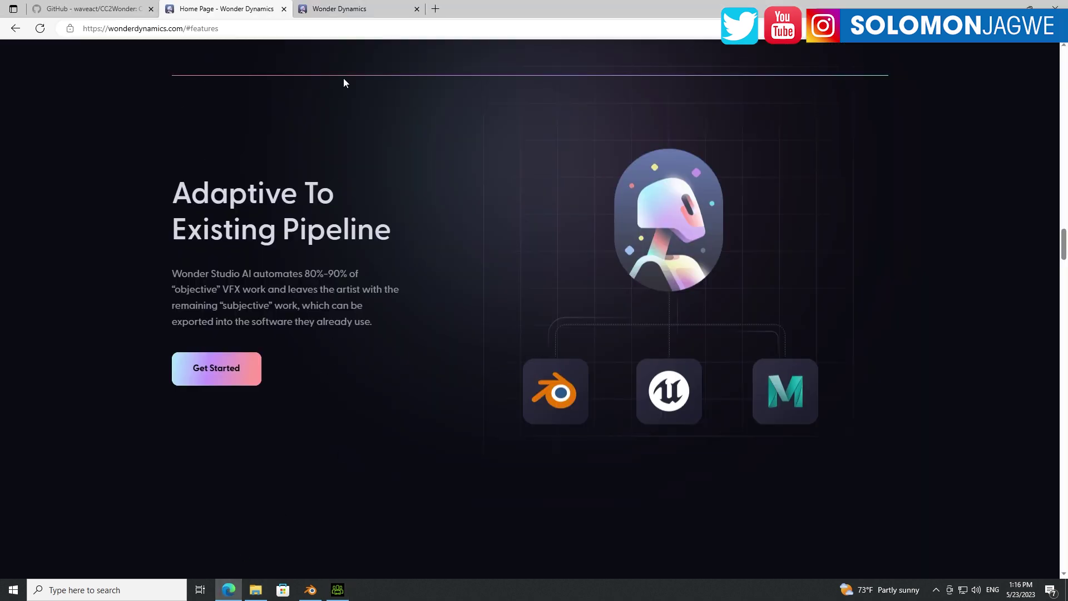
pyautogui.click(340, 9)
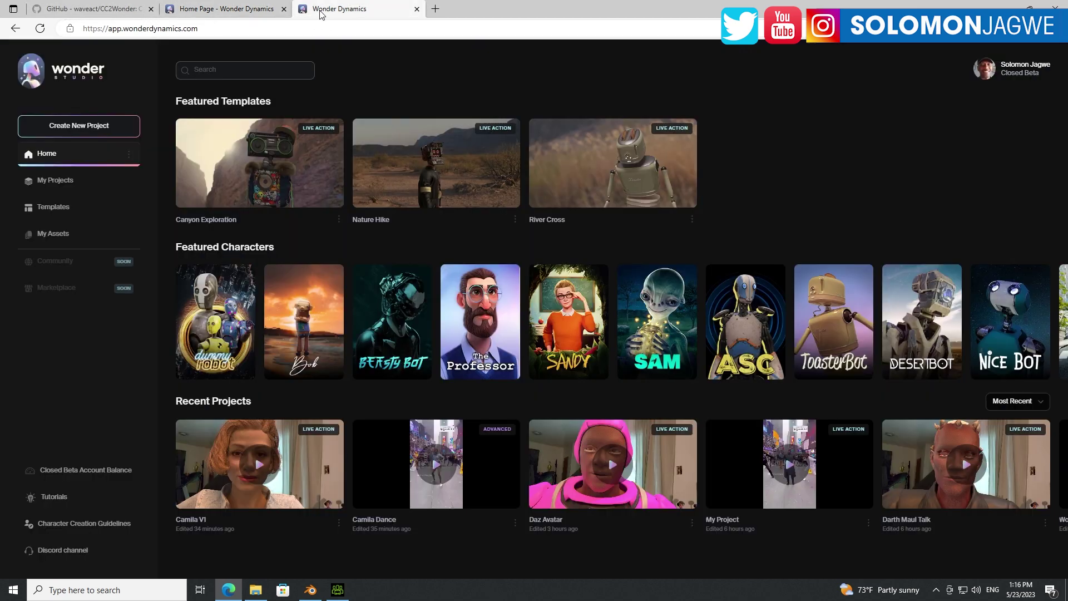
pyautogui.click(260, 466)
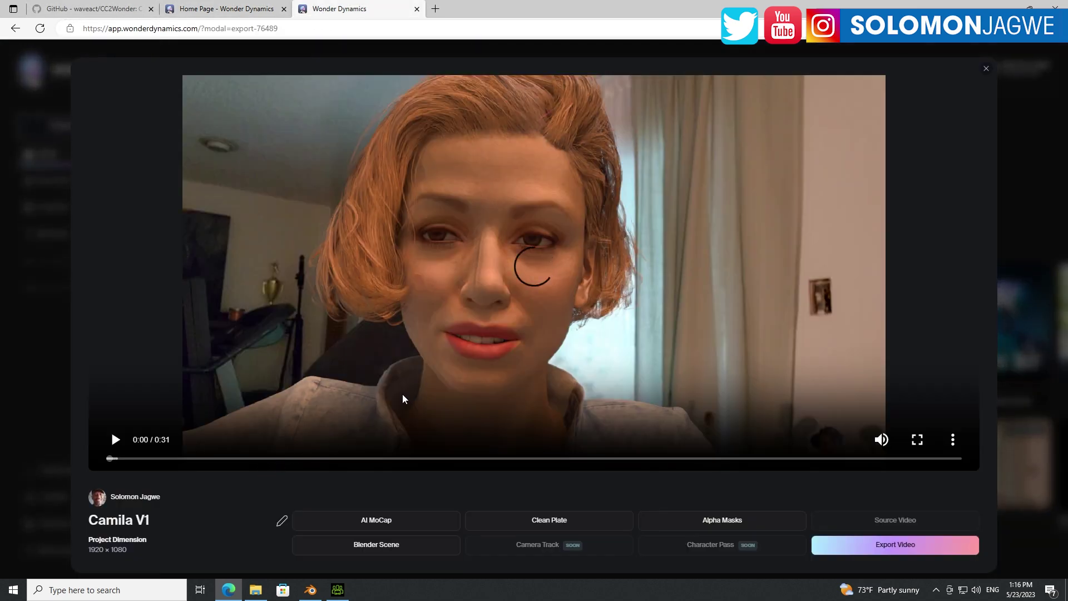
pyautogui.click(502, 286)
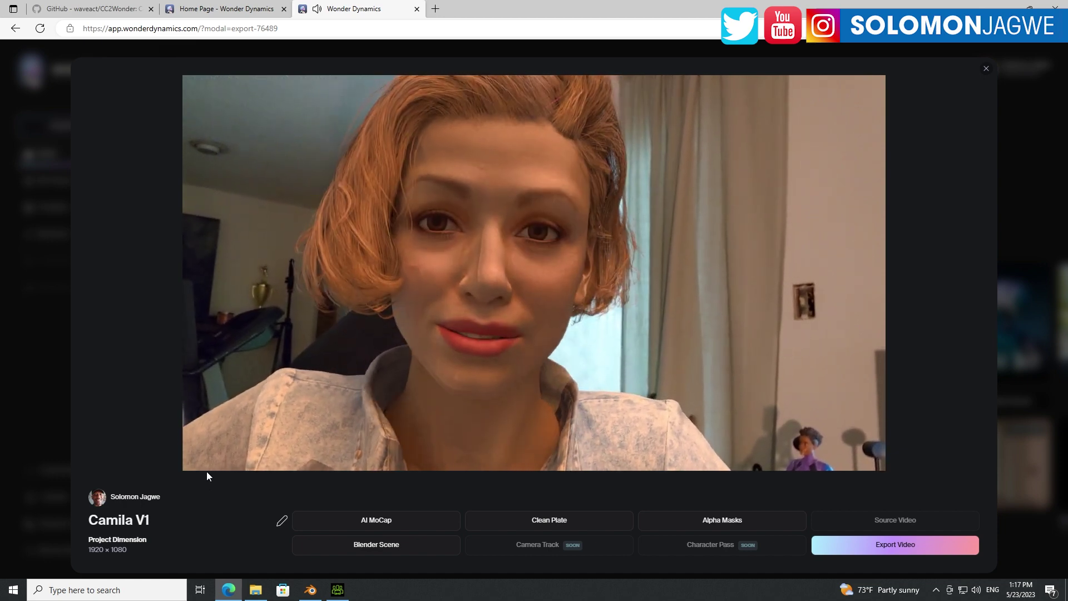
pyautogui.click(116, 440)
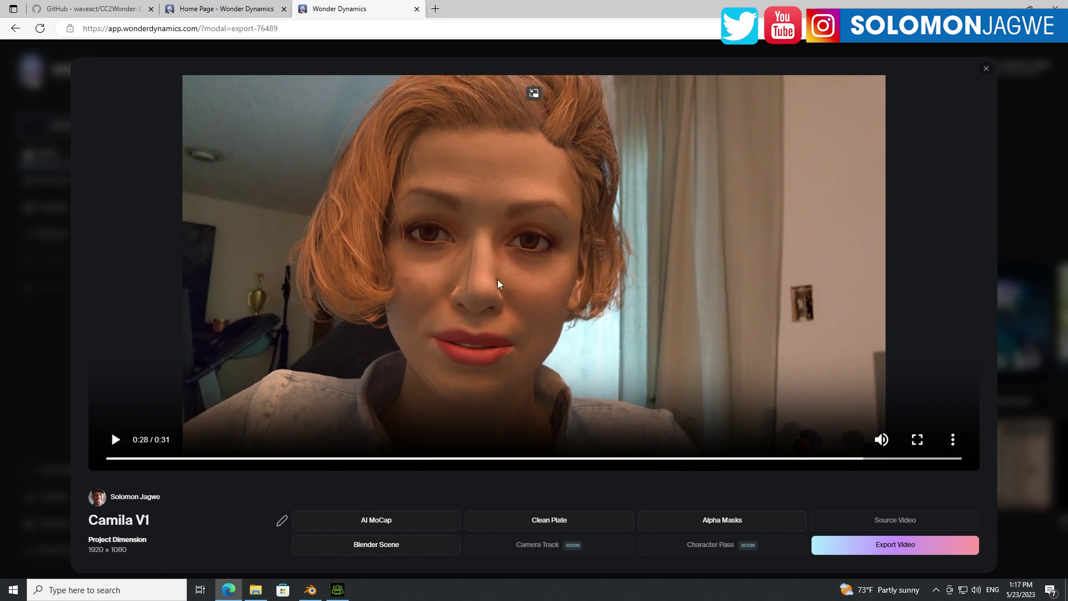
# Switch to Character Creator and view more of the character's body during the facial animation.
pyautogui.hotkey('alt', 'Tab')
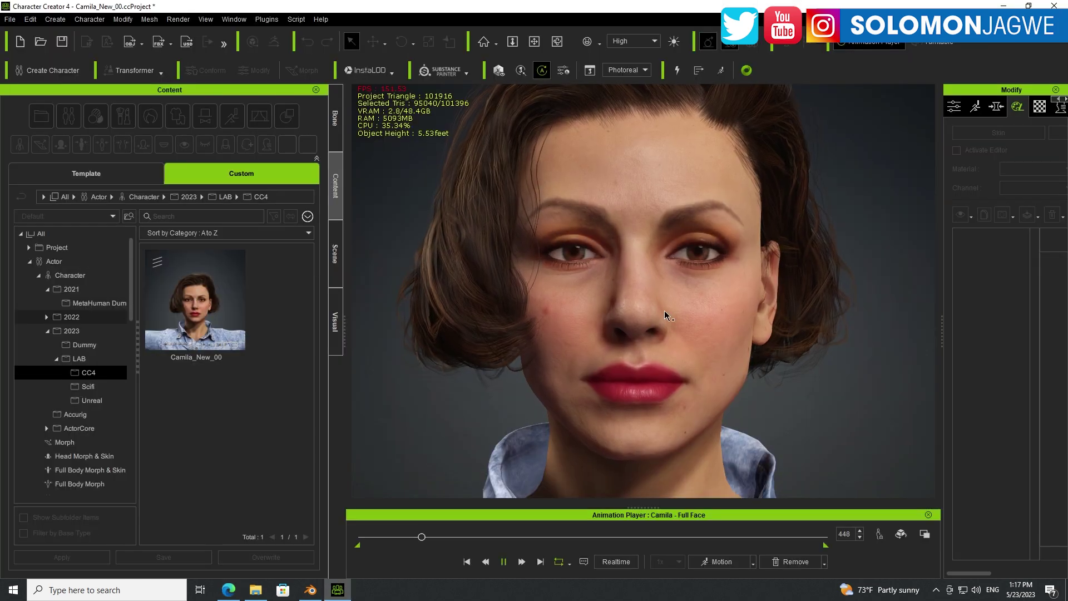
pyautogui.scroll(-10, 683, 280)
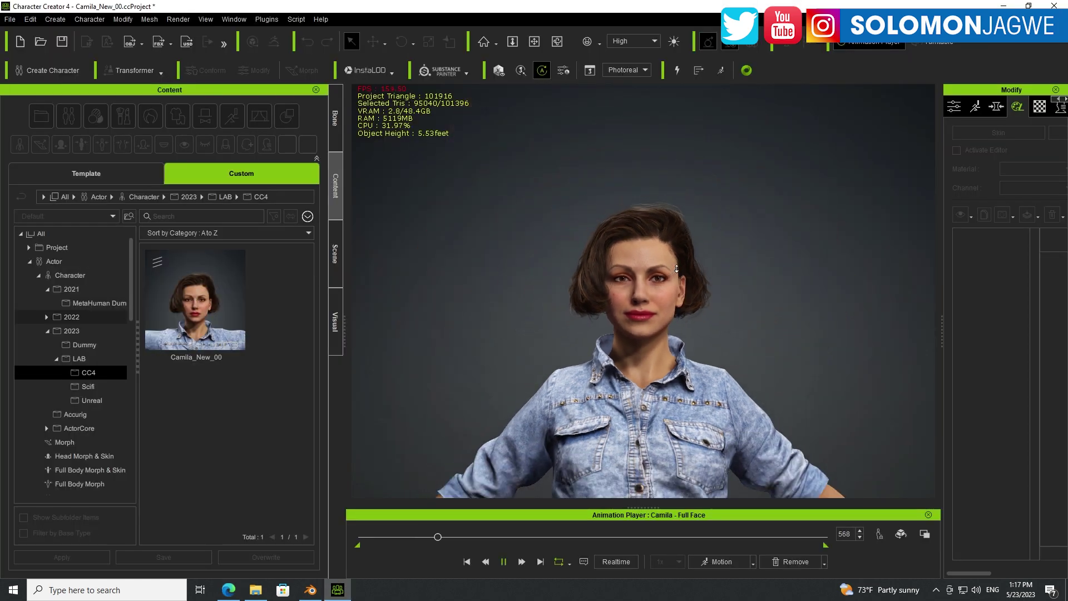
pyautogui.scroll(-8, 677, 277)
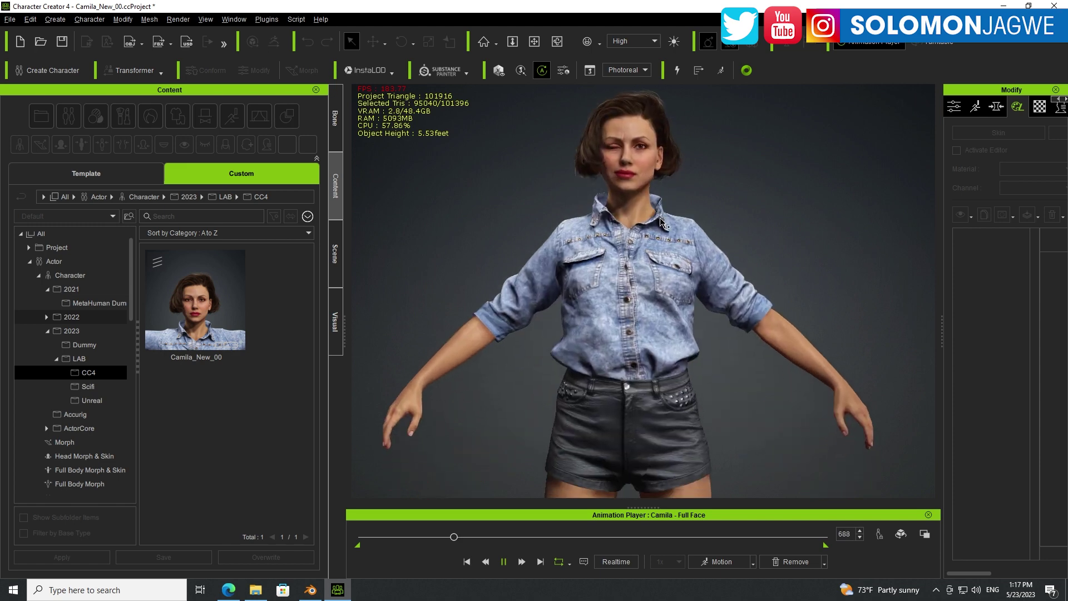
# Open the waveact/CC2Wonder repository on GitHub in the browser and show its code download options.
pyautogui.click(227, 595)
pyautogui.click(73, 9)
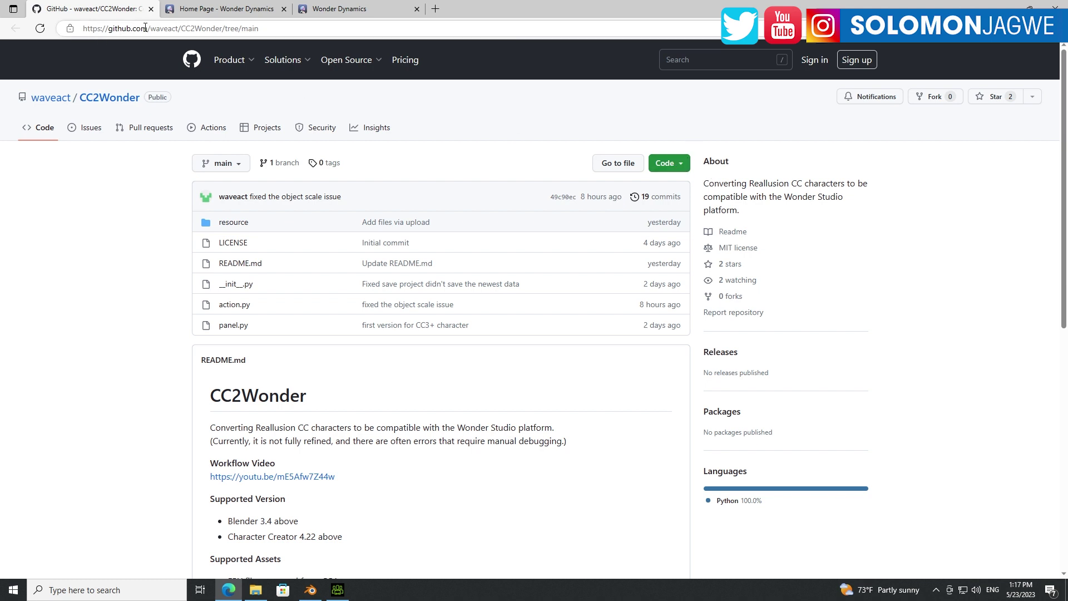
pyautogui.click(680, 164)
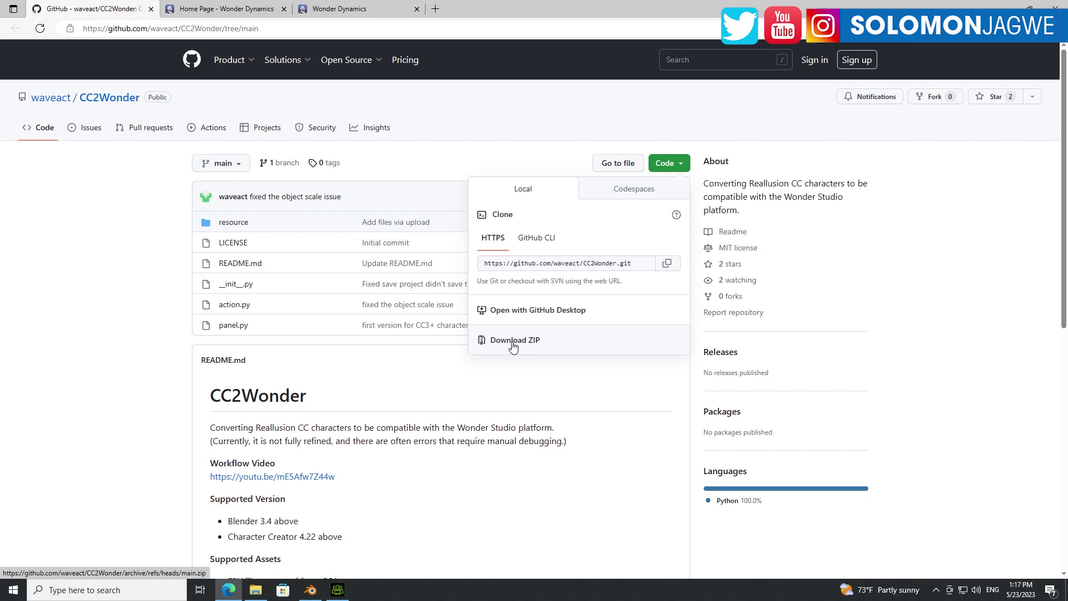
# In File Explorer, copy the path E:\WORK\2023\LAB\Wonderstudio\Characters\CC4, and select CC2Wonder-main.zip in the Downloads folder.
pyautogui.click(253, 594)
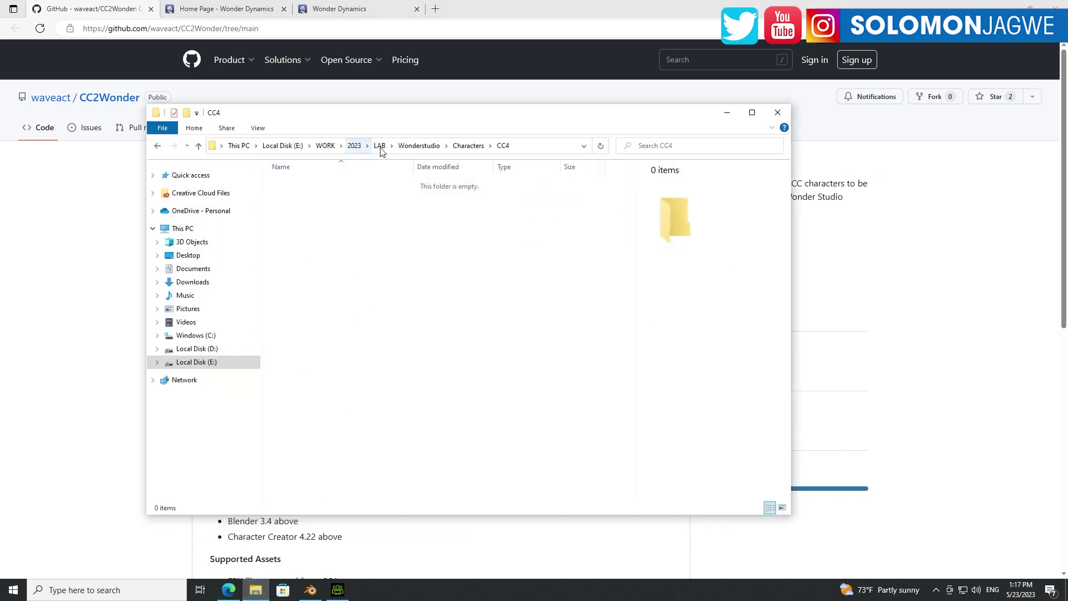
pyautogui.click(531, 151)
pyautogui.rightClick(223, 147)
pyautogui.click(228, 187)
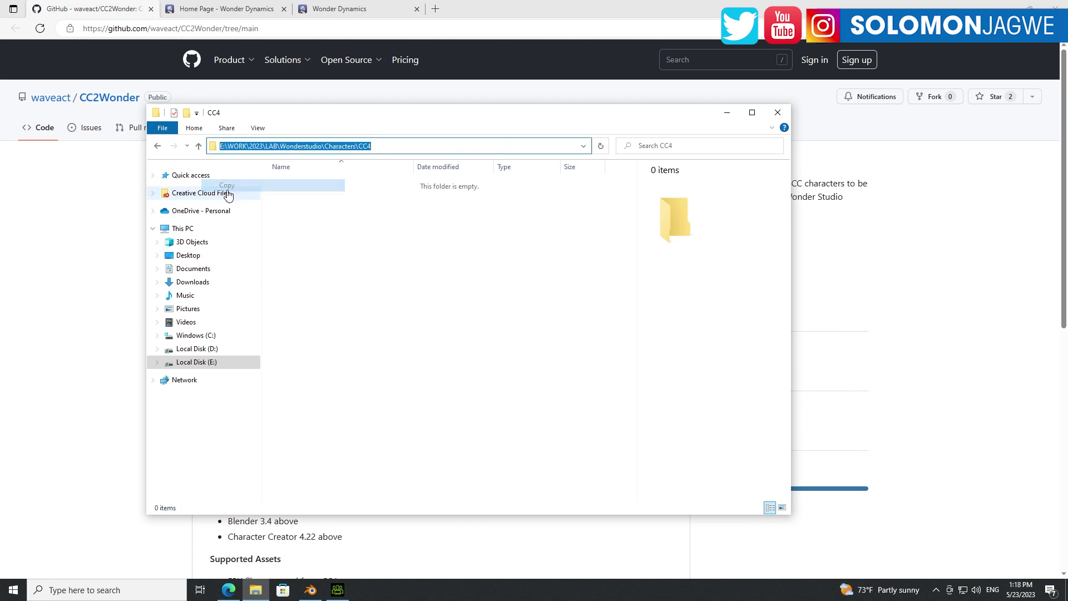
pyautogui.click(197, 282)
pyautogui.click(312, 211)
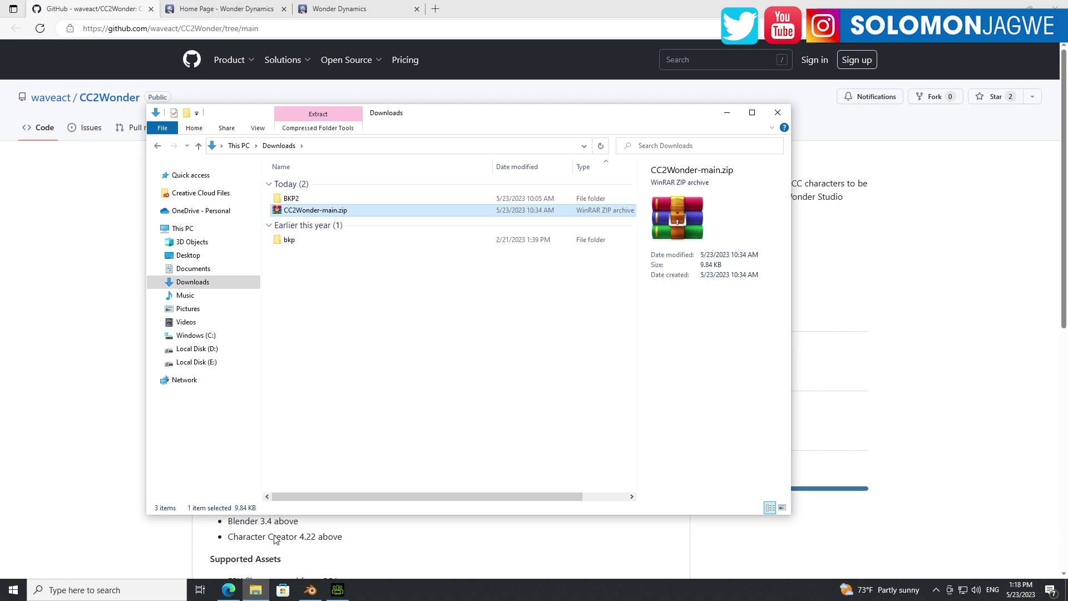
# Switch to Blender, install the add-on from CC2Wonder-main.zip in the Downloads folder and enable it.
pyautogui.click(315, 593)
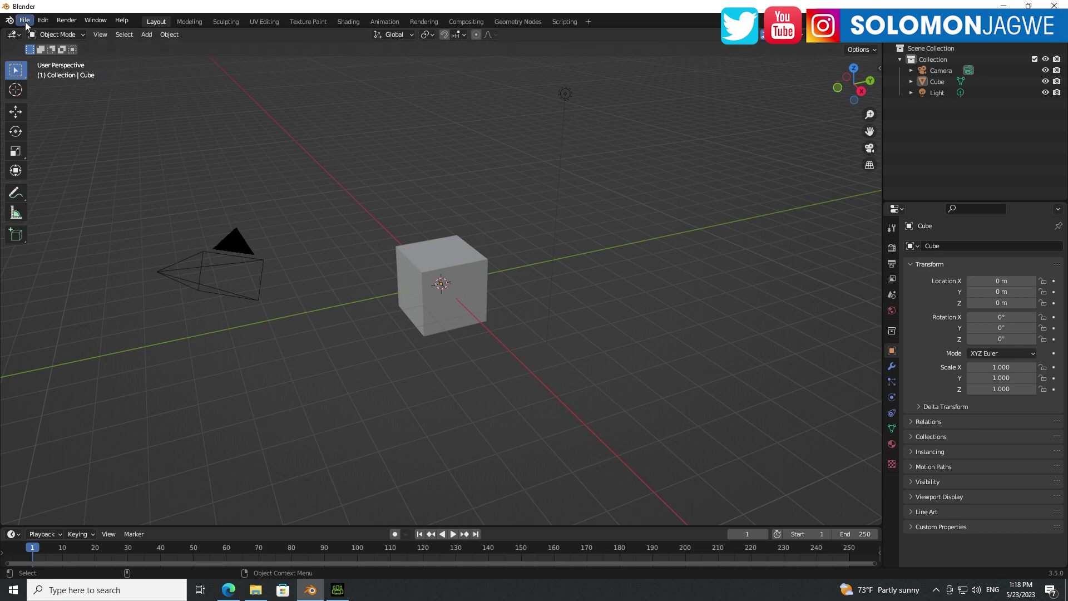
pyautogui.click(44, 21)
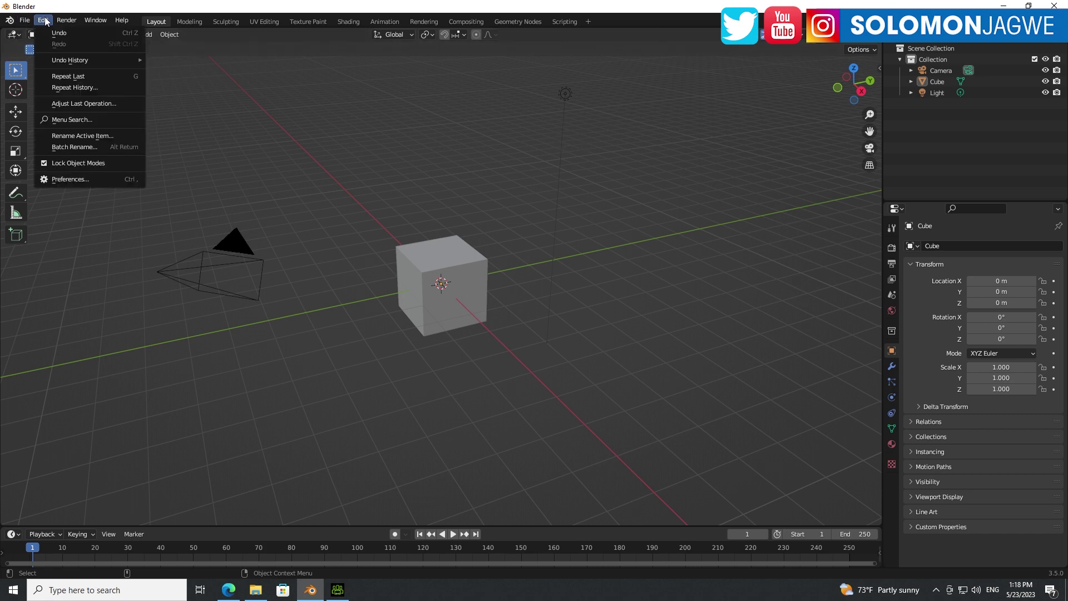
pyautogui.click(66, 180)
pyautogui.moveTo(132, 34); pyautogui.dragTo(231, 79)
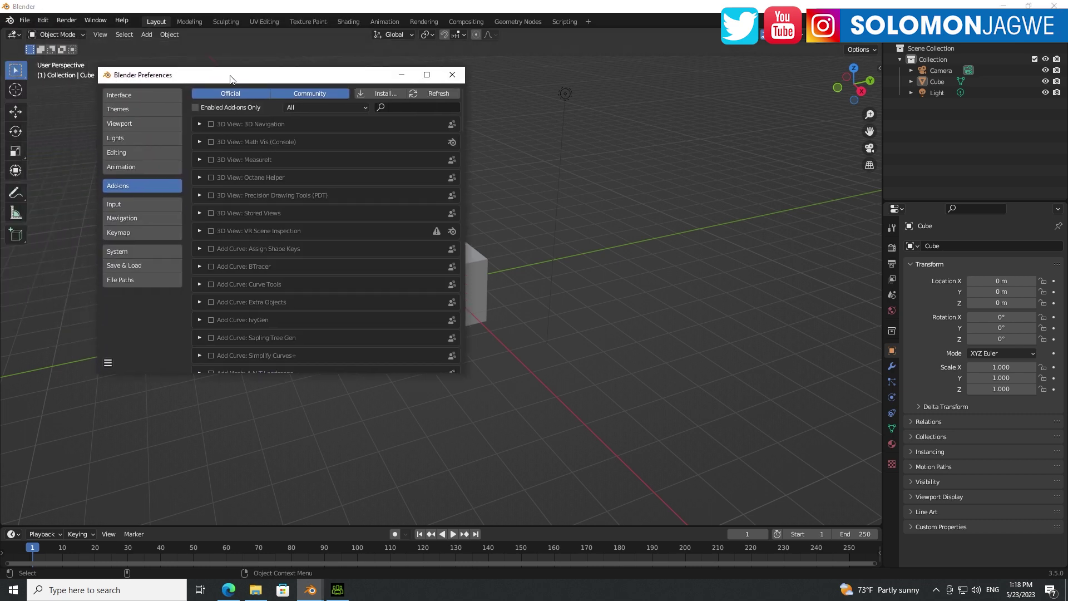
pyautogui.click(385, 94)
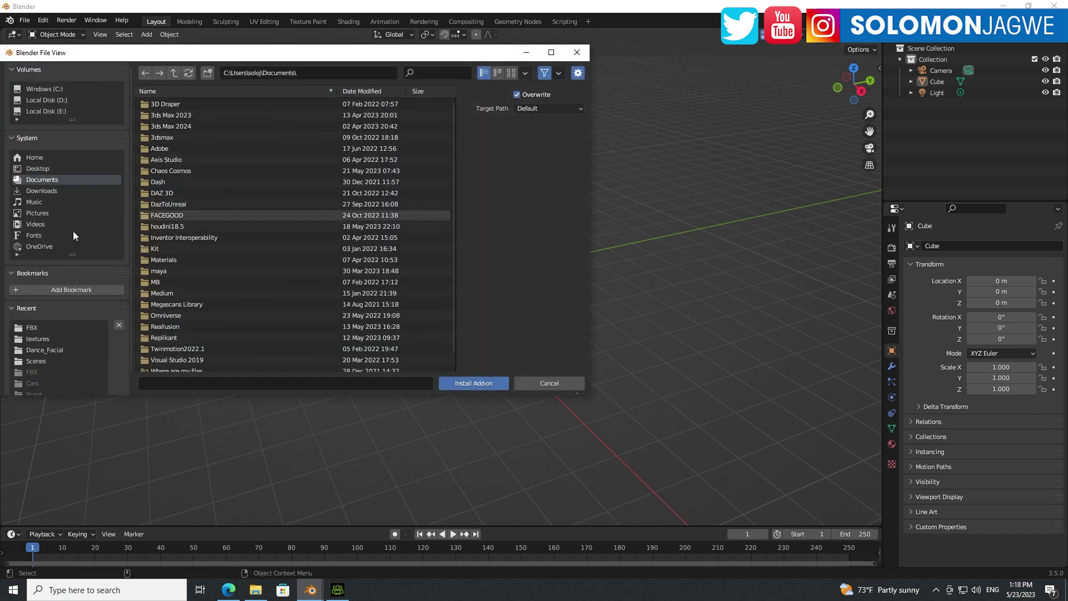
pyautogui.click(42, 190)
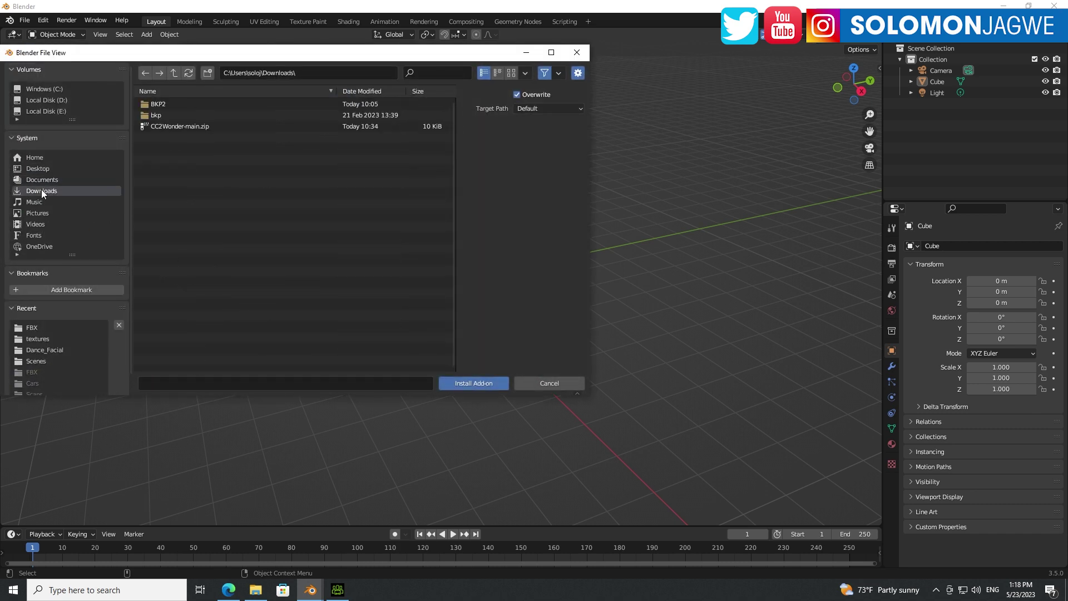
pyautogui.click(177, 125)
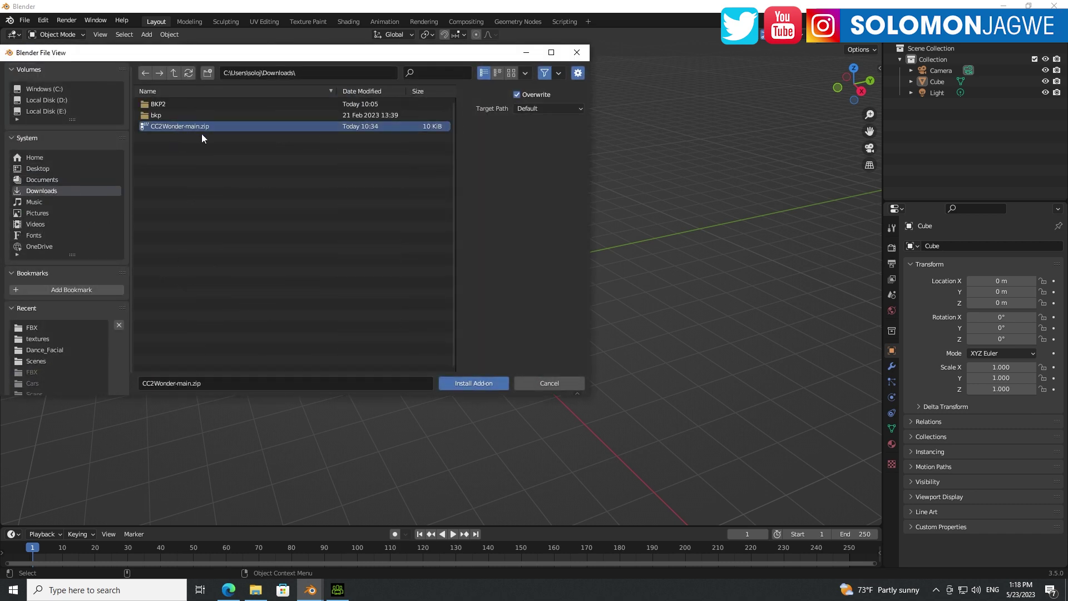
pyautogui.click(472, 385)
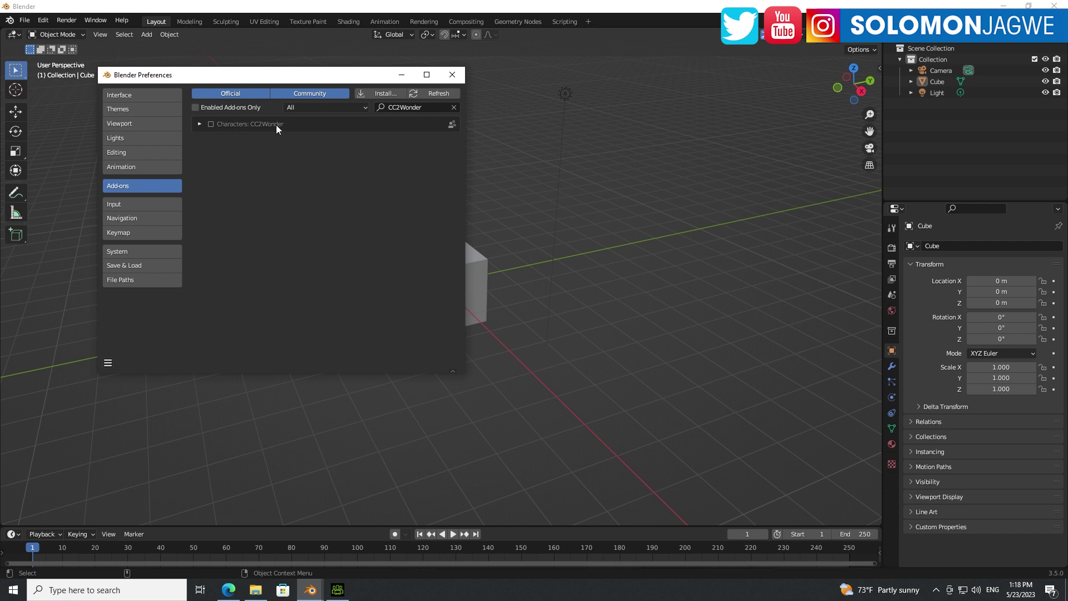
pyautogui.click(211, 125)
# Show the CC2Wonder export panel in the 3D viewport sidebar and close the preferences.
pyautogui.click(879, 71)
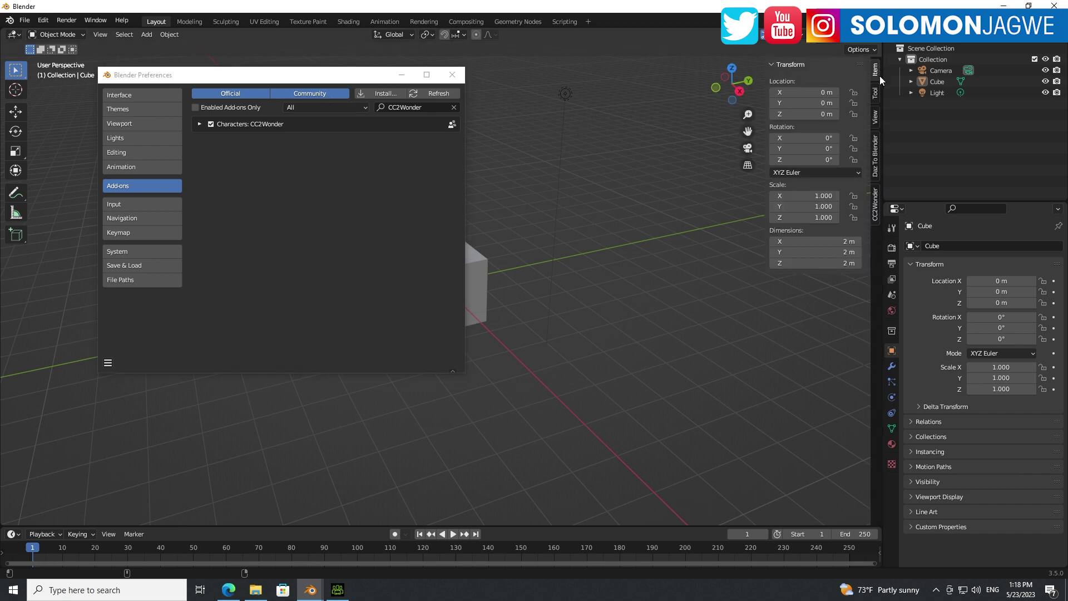
pyautogui.click(874, 211)
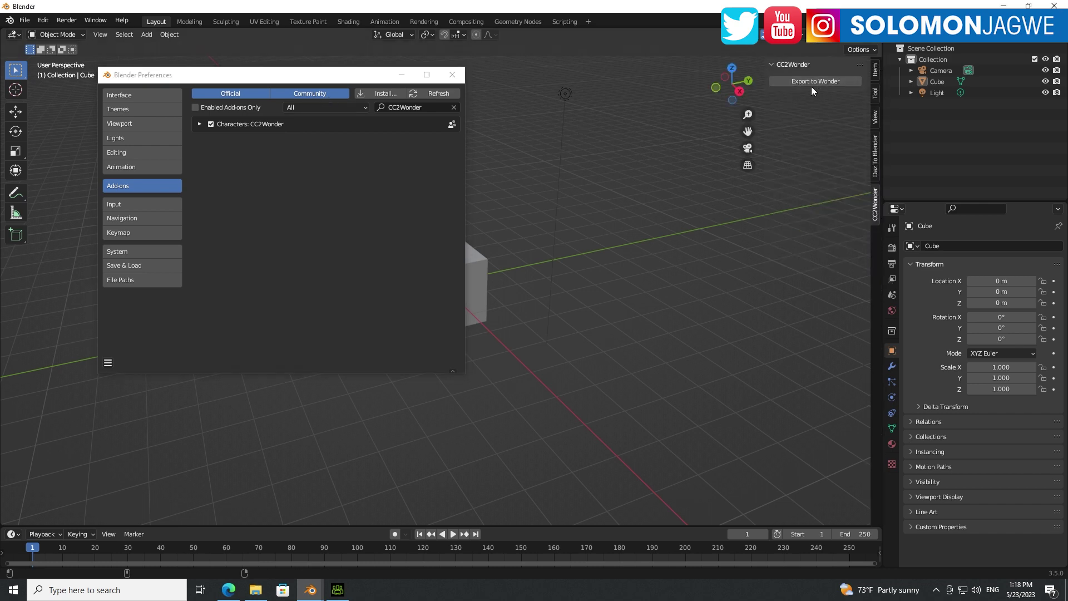
pyautogui.click(452, 75)
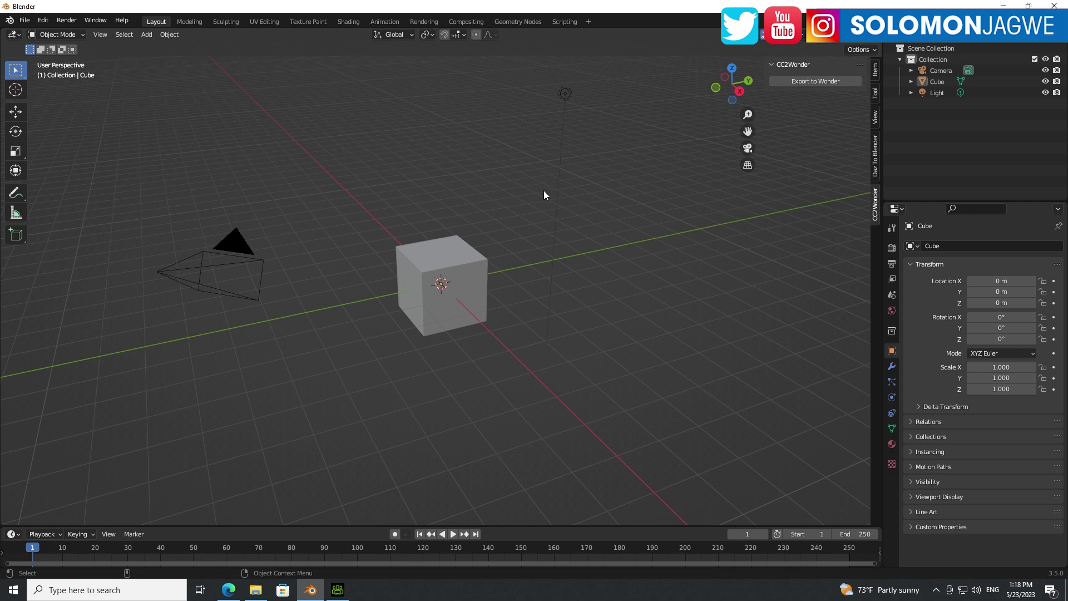
# Switch to Character Creator, stop the facial animation playback and inspect the character from a close-up to full body.
pyautogui.click(338, 594)
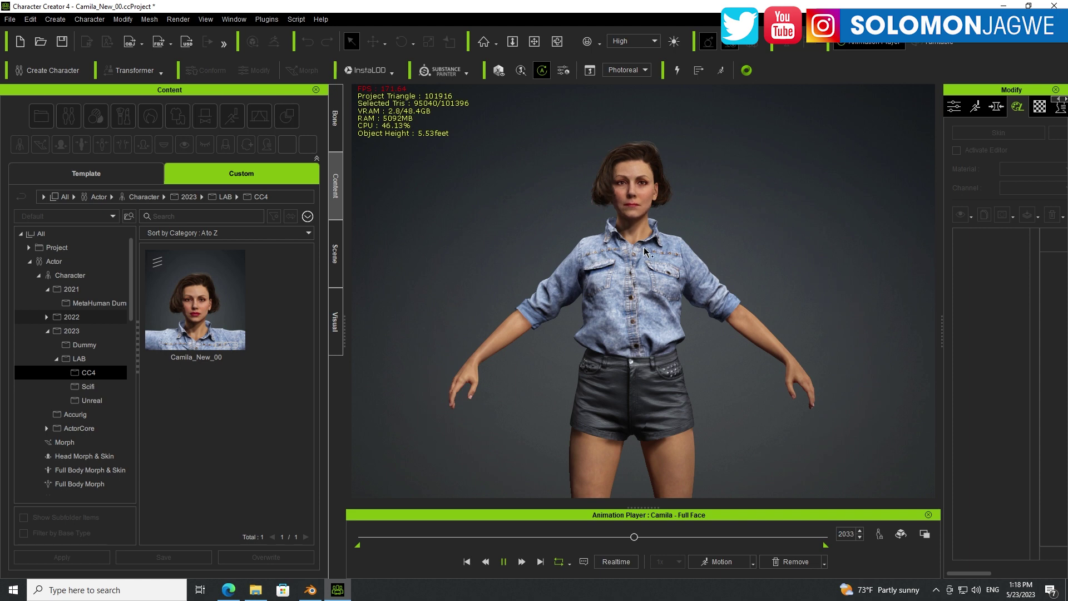
pyautogui.click(503, 562)
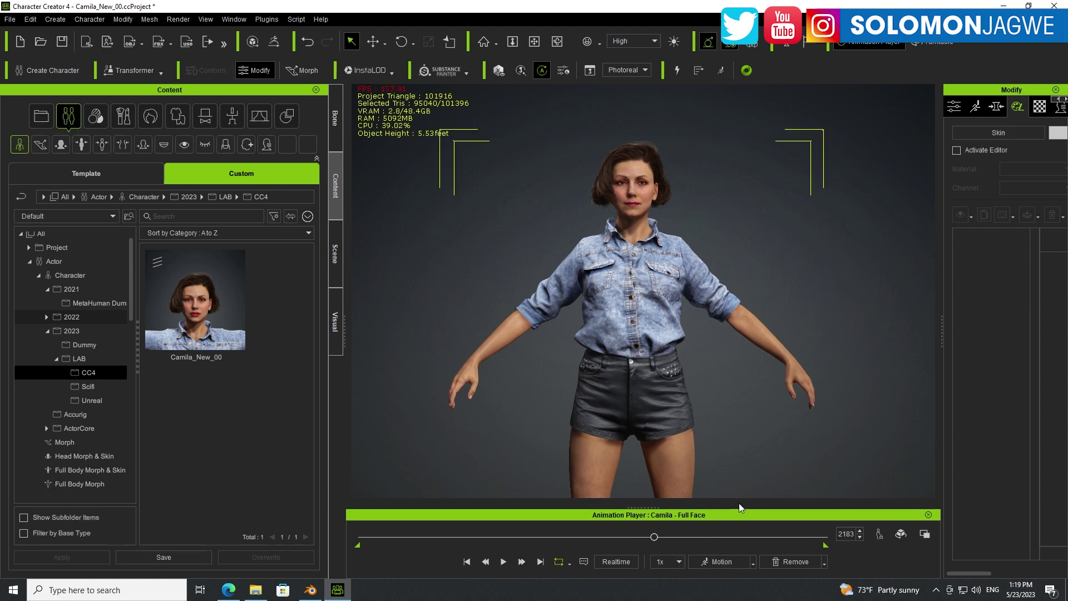
pyautogui.scroll(5, 666, 392)
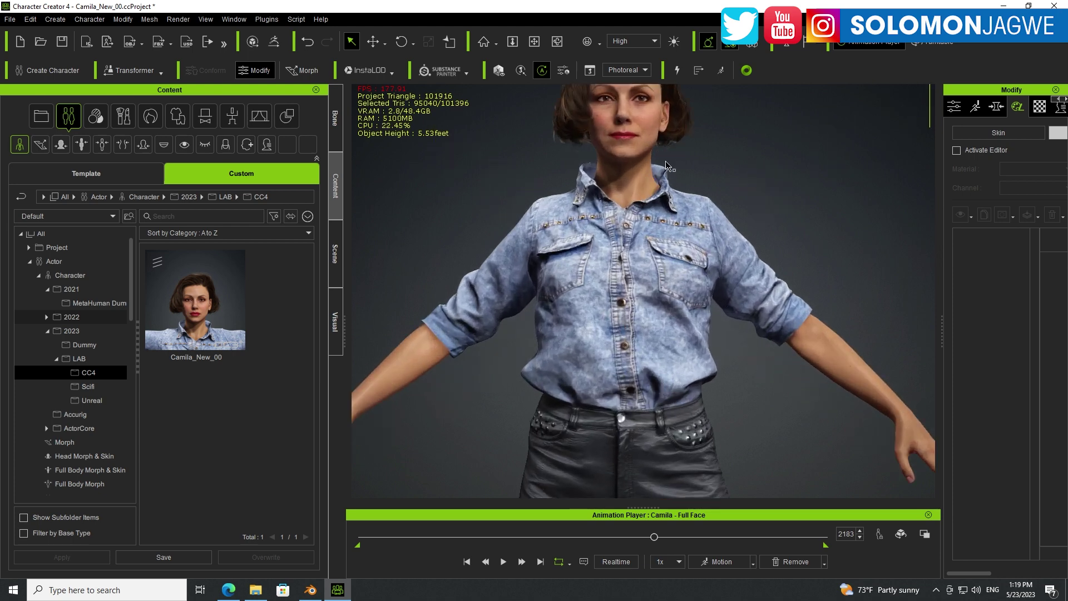
pyautogui.moveTo(643, 149); pyautogui.dragTo(645, 301, button='middle')
pyautogui.scroll(5, 745, 313)
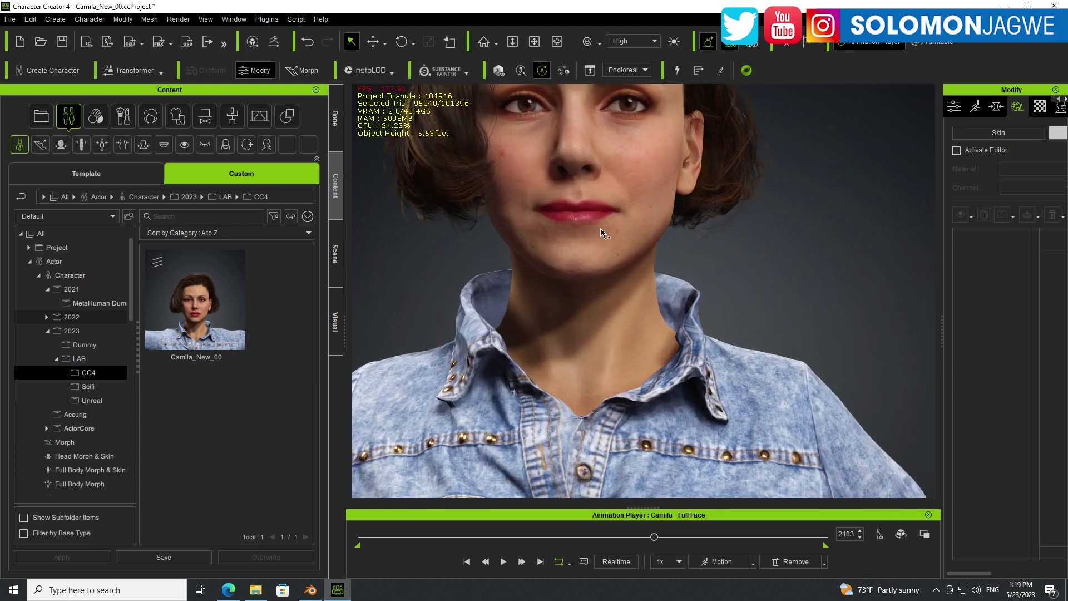
pyautogui.moveTo(745, 313)
pyautogui.mouseDown(button='right')
pyautogui.moveTo(530, 224)
pyautogui.moveTo(823, 286)
pyautogui.moveTo(774, 352)
pyautogui.mouseUp(button='right')
pyautogui.moveTo(775, 352); pyautogui.dragTo(710, 238, button='middle')
pyautogui.scroll(-10, 711, 238)
pyautogui.scroll(3, 699, 389)
pyautogui.scroll(-3, 679, 269)
pyautogui.moveTo(679, 304); pyautogui.dragTo(633, 295, button='right')
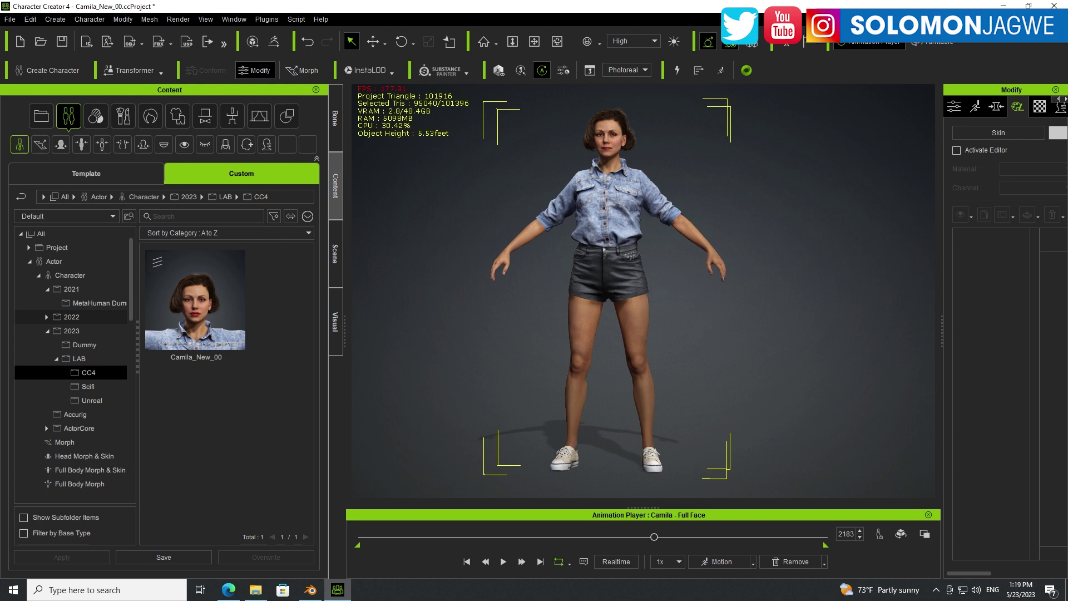
# In the browser, close the Camila V1 preview in Wonder Studio, browse the featured characters and open My Assets.
pyautogui.click(228, 590)
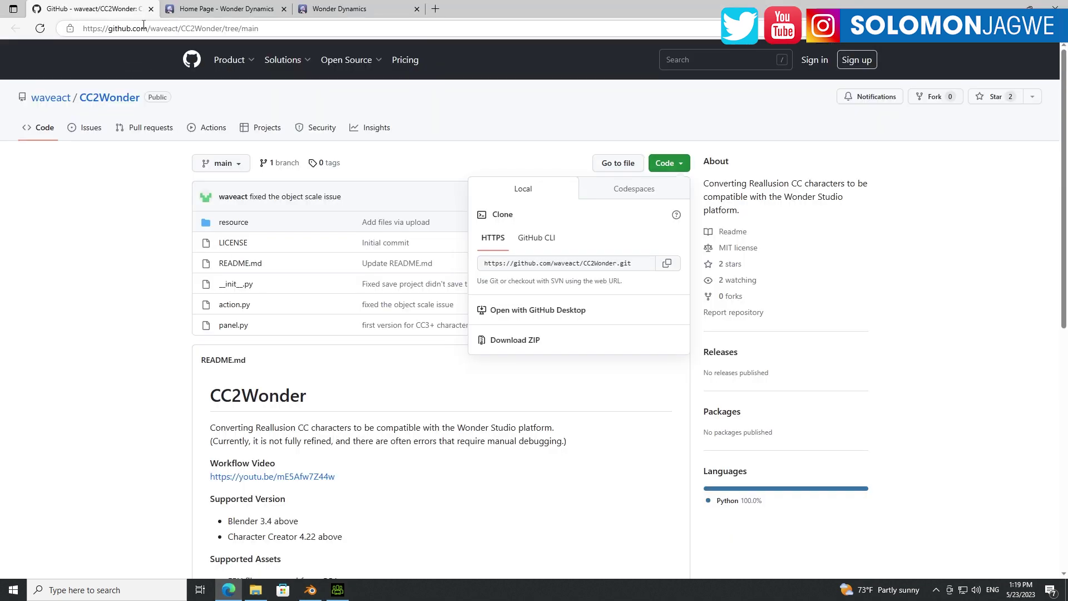
pyautogui.click(217, 10)
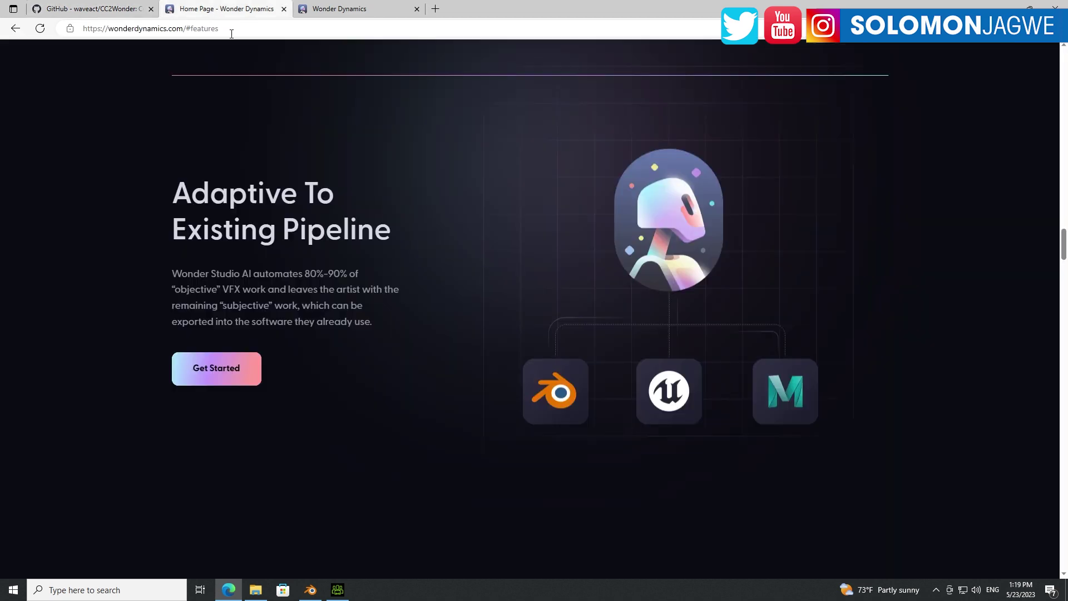
pyautogui.click(324, 9)
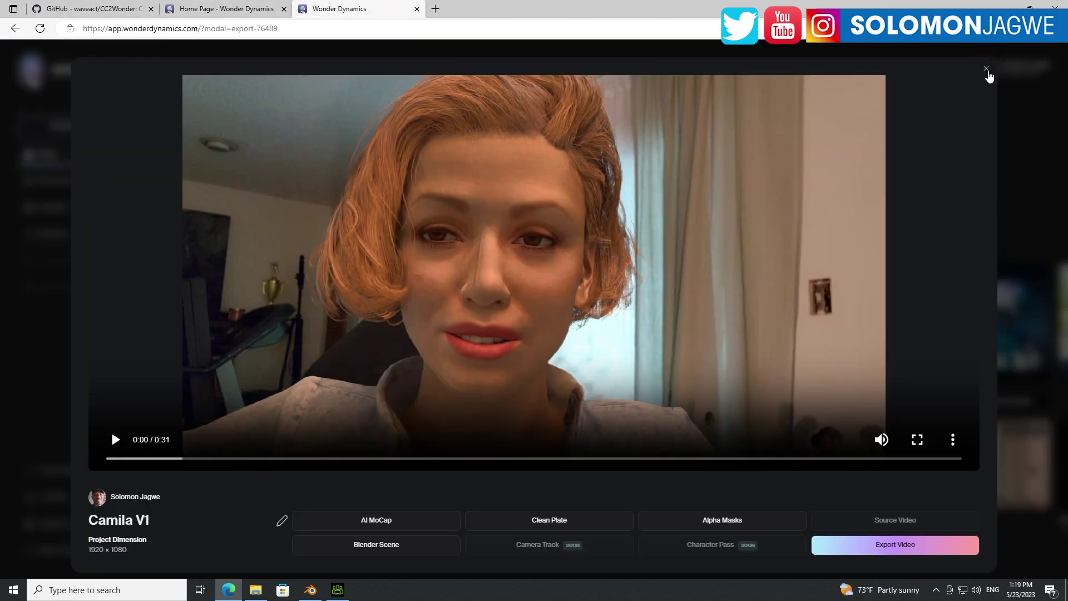
pyautogui.click(986, 69)
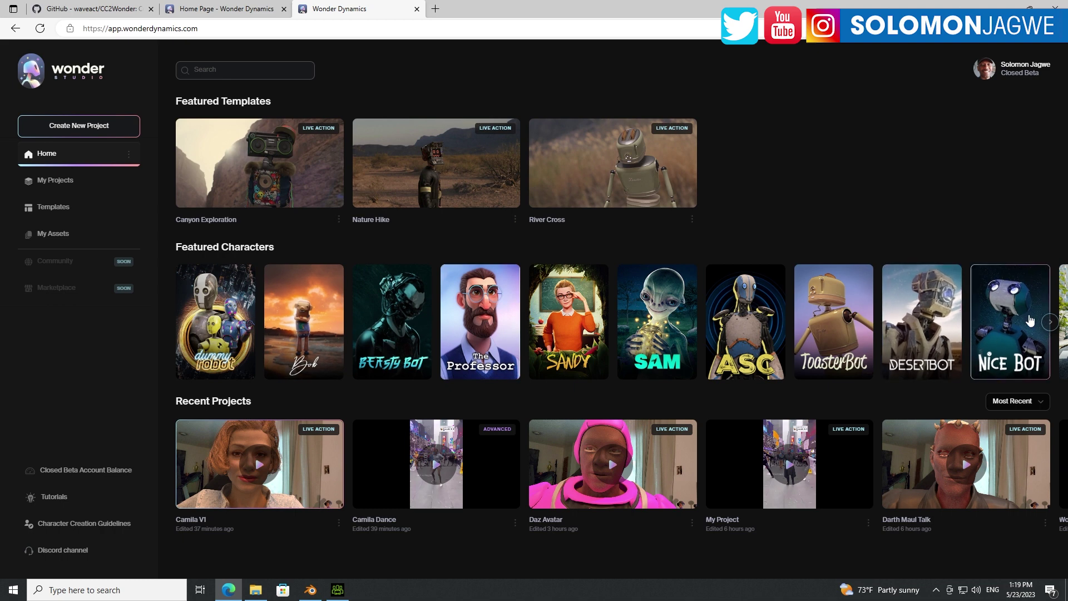
pyautogui.click(1051, 322)
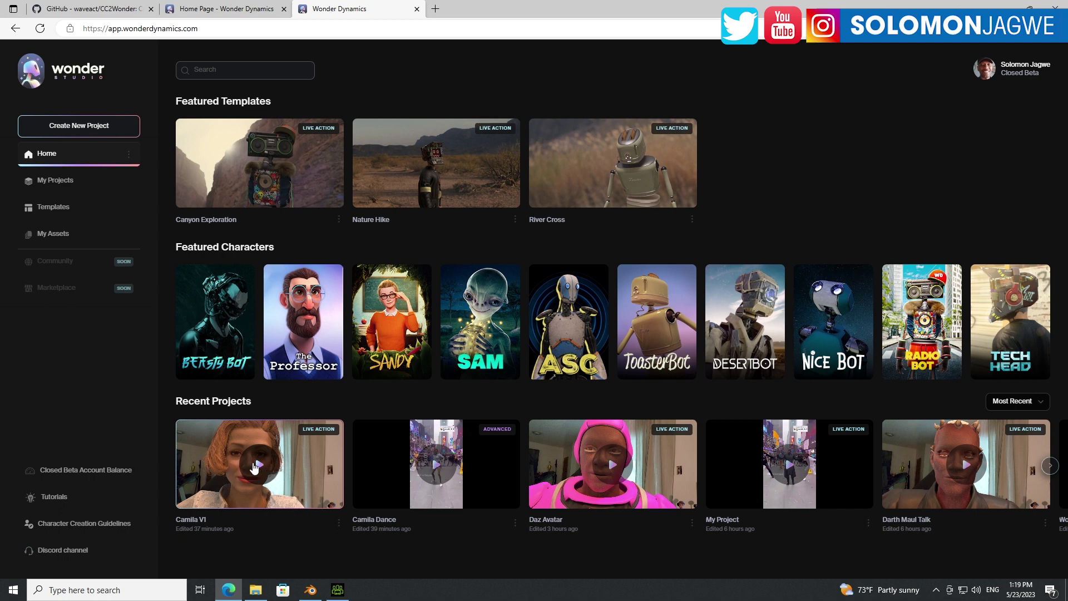
pyautogui.click(53, 235)
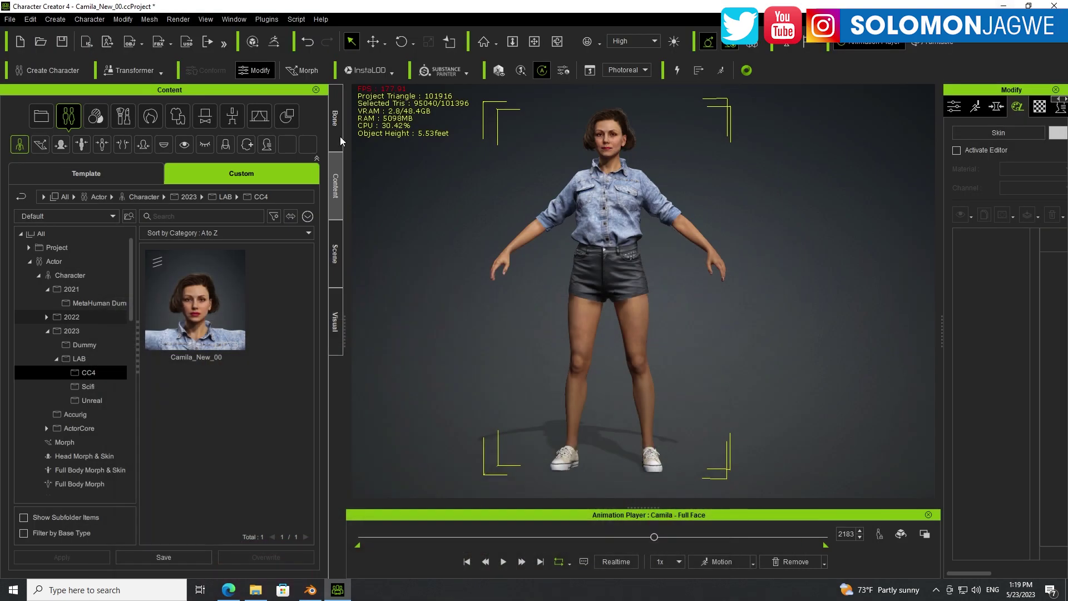
# Put the Camila character into a T-pose using the calibration poses of the animation player.
pyautogui.click(10, 19)
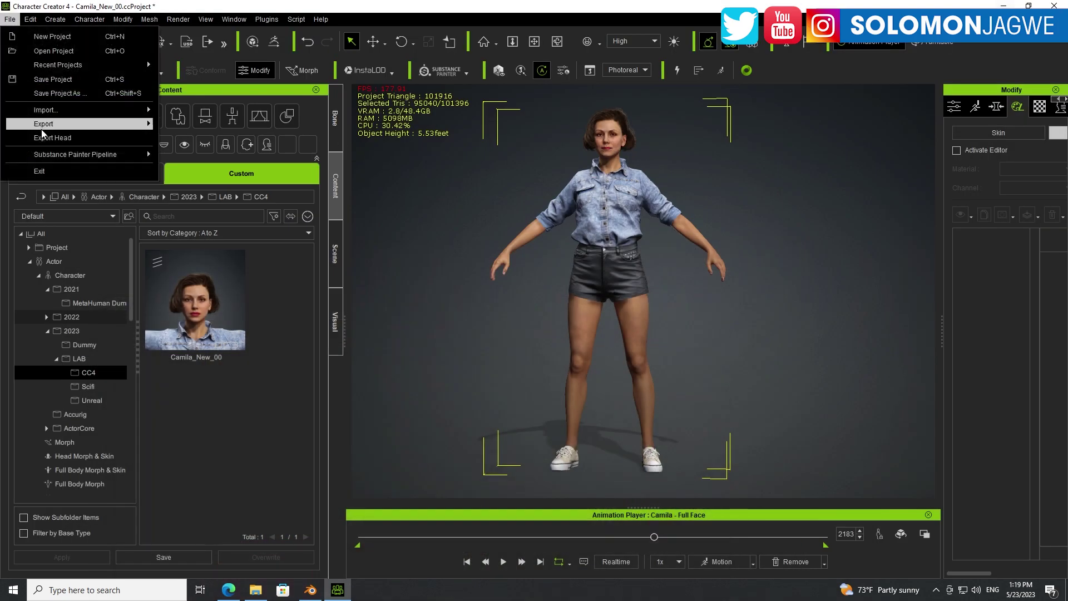
pyautogui.click(636, 280)
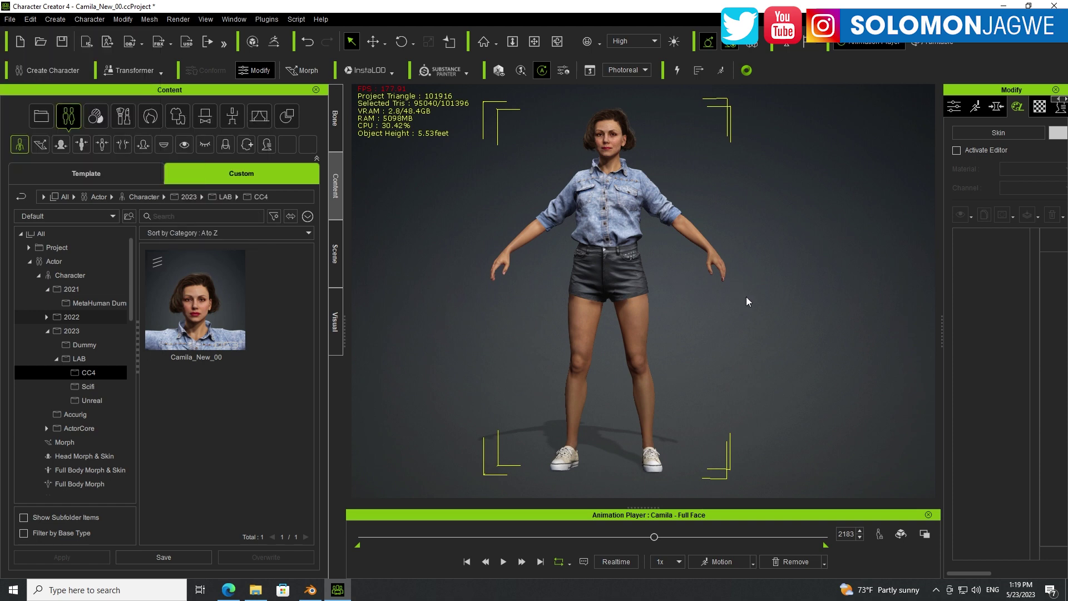
pyautogui.click(738, 296)
pyautogui.click(598, 225)
pyautogui.click(753, 563)
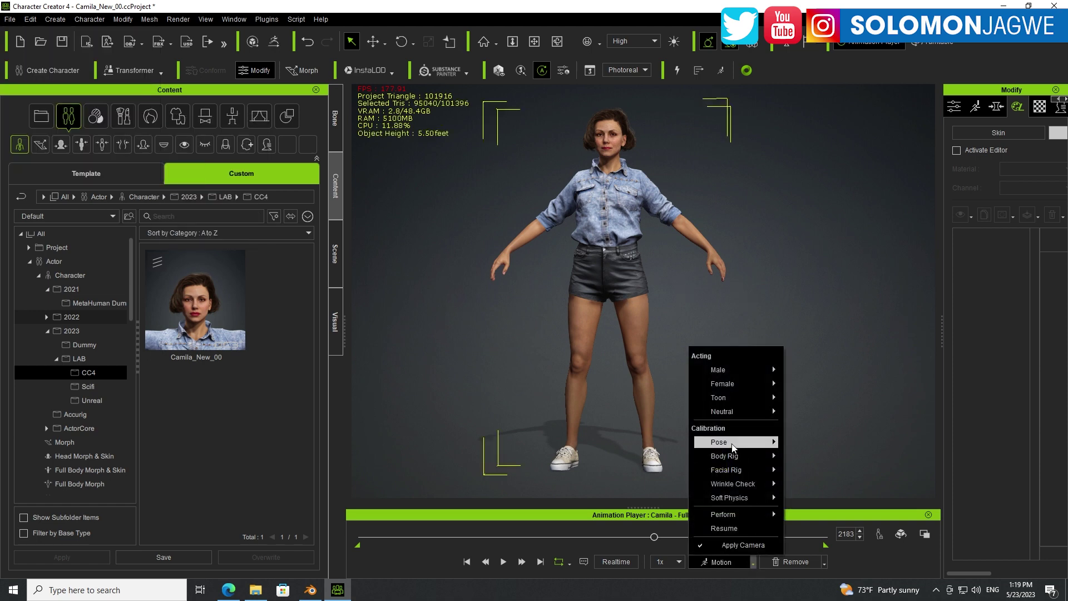
pyautogui.moveTo(739, 441)
pyautogui.click(808, 443)
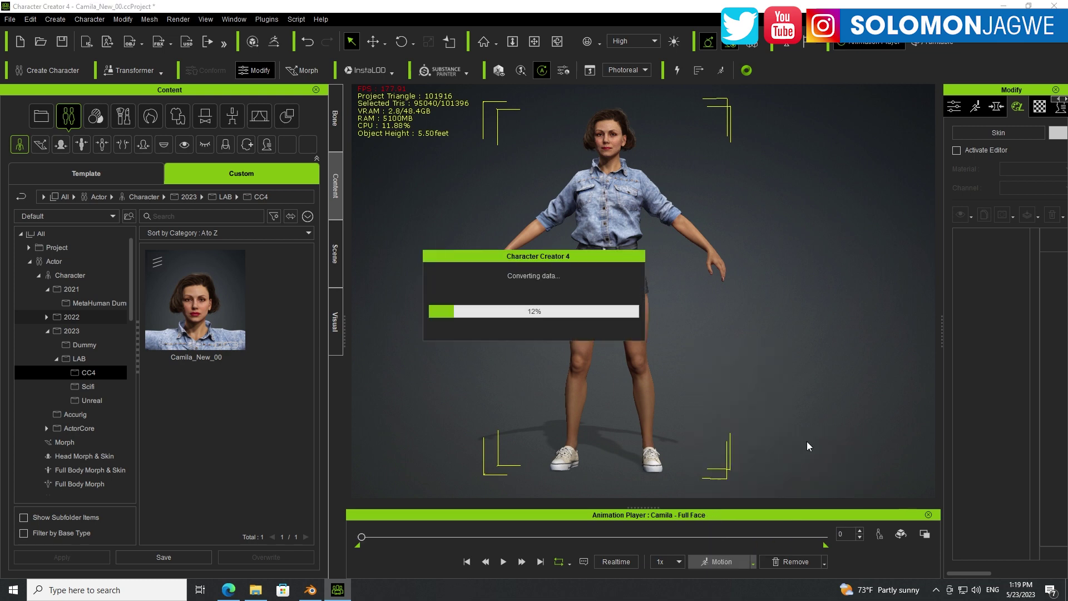
pyautogui.scroll(3, 641, 172)
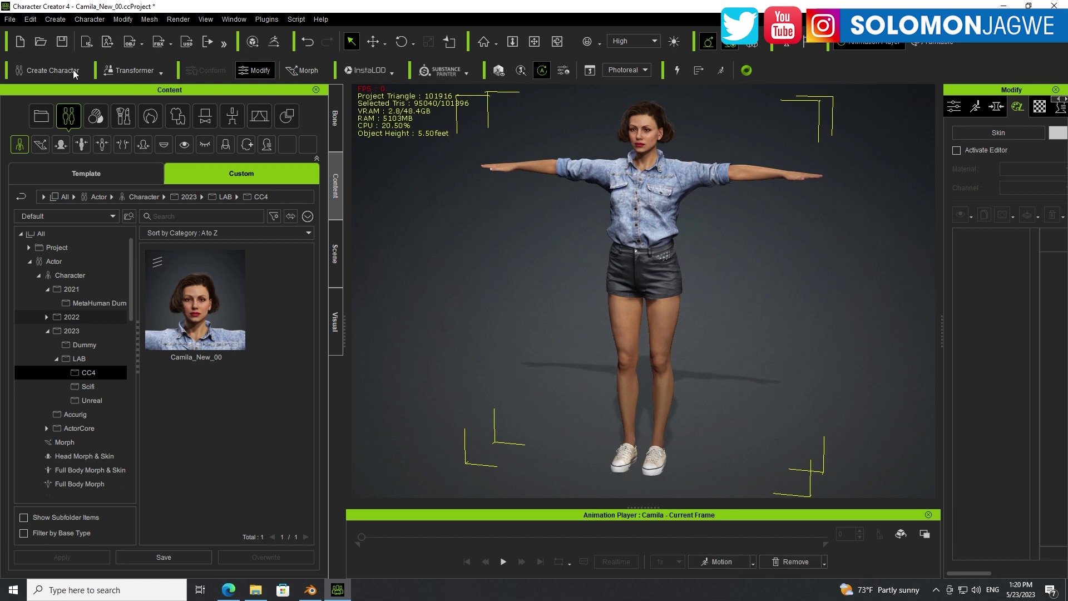
pyautogui.click(10, 19)
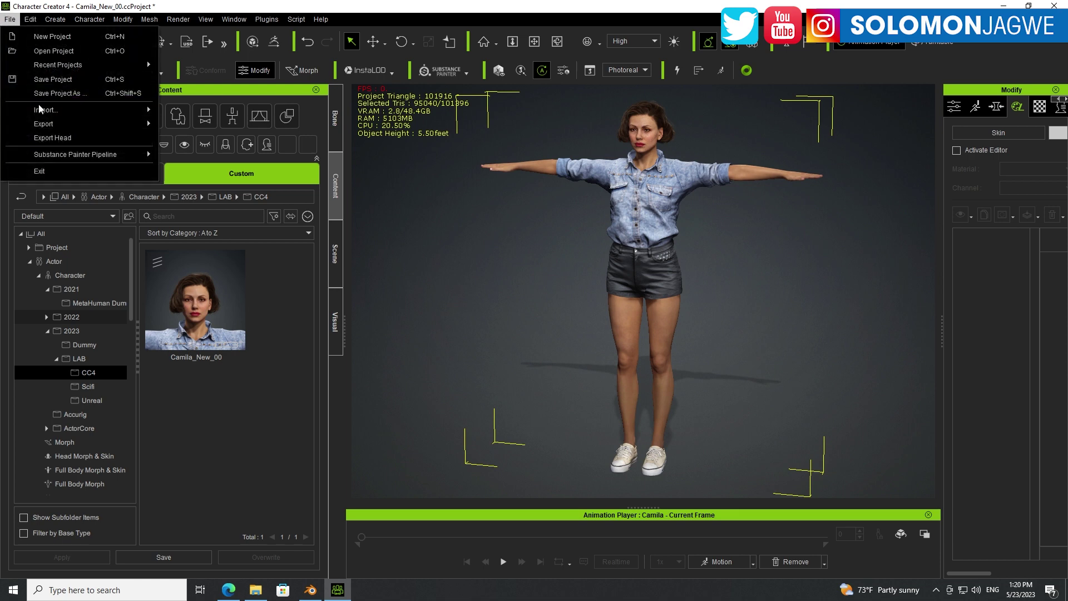
pyautogui.moveTo(45, 125)
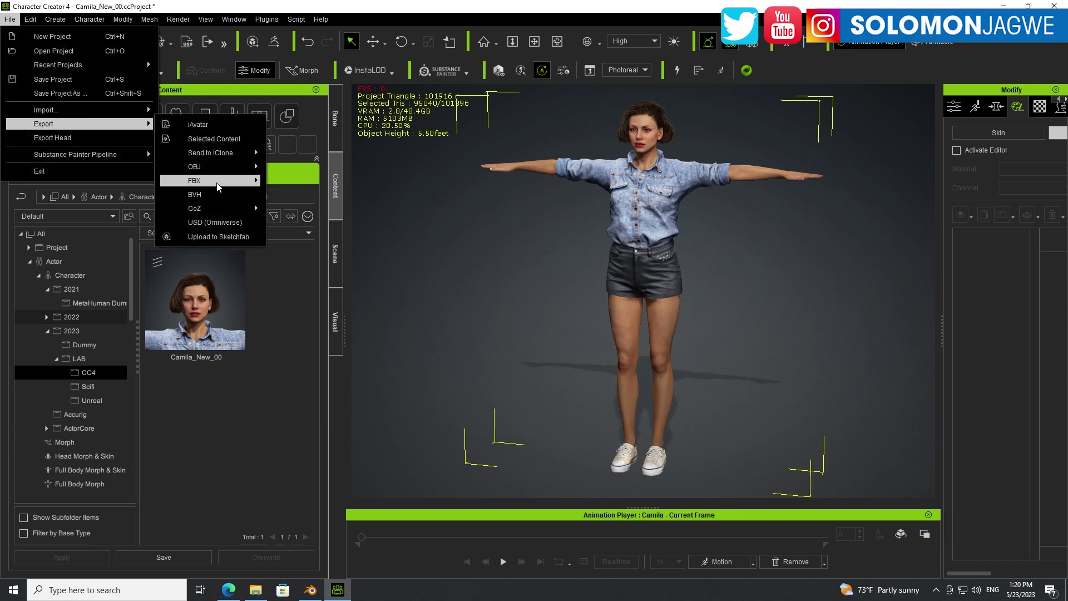
pyautogui.moveTo(218, 186)
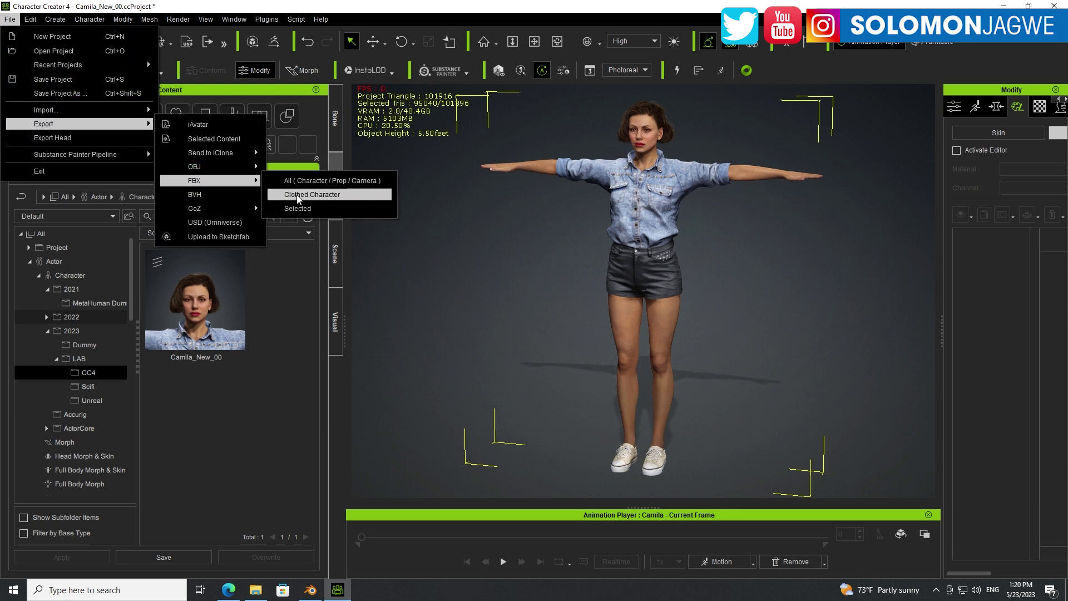
pyautogui.click(448, 219)
pyautogui.click(448, 219)
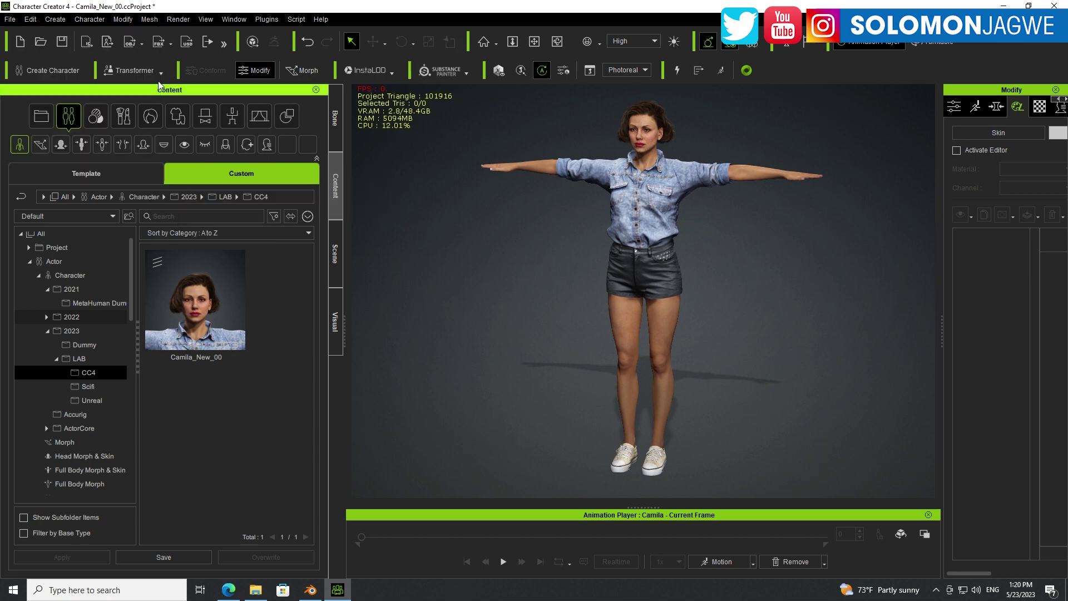
# Start an FBX export of the clothed character with the Blender target tool preset.
pyautogui.click(172, 43)
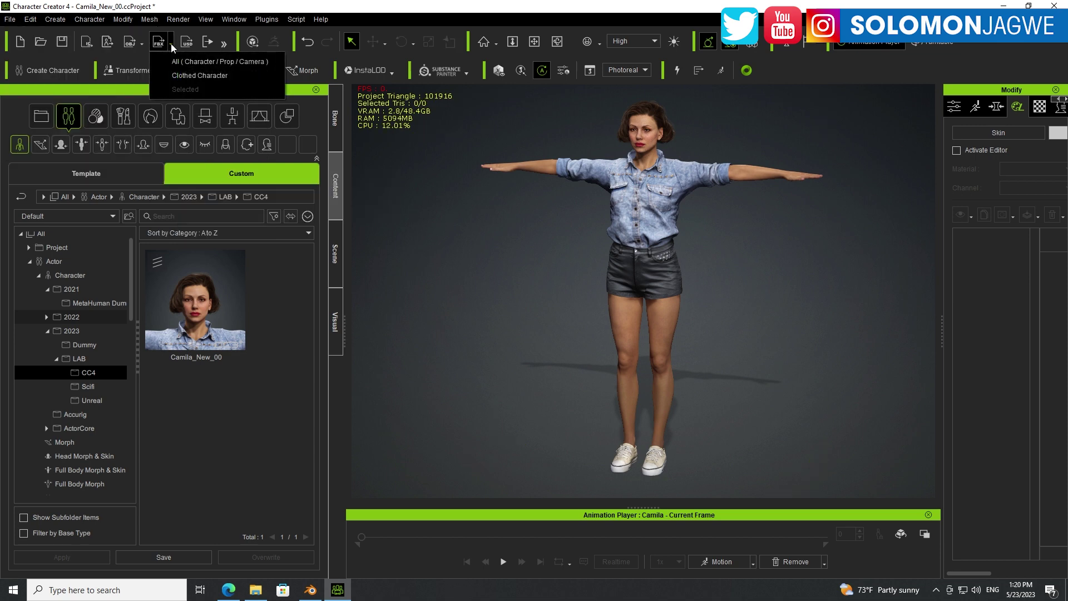
pyautogui.click(190, 77)
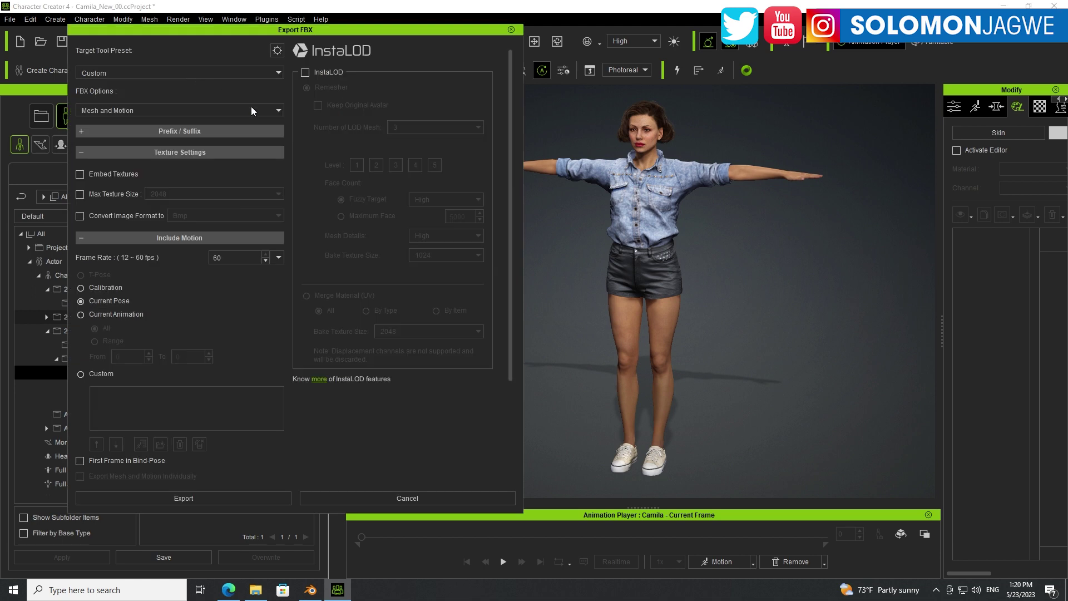
pyautogui.click(279, 72)
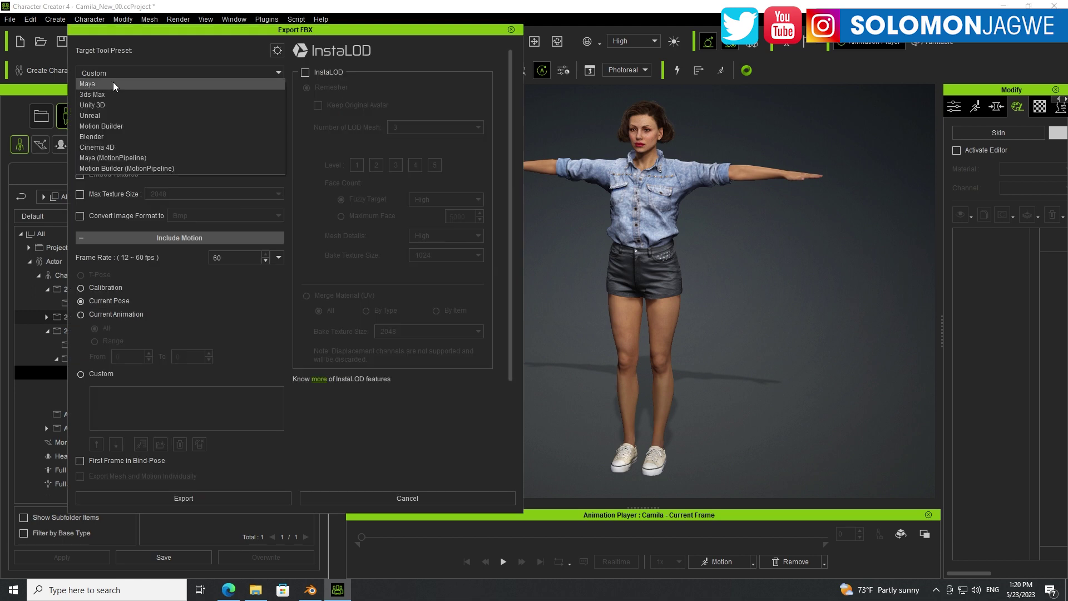
pyautogui.click(96, 137)
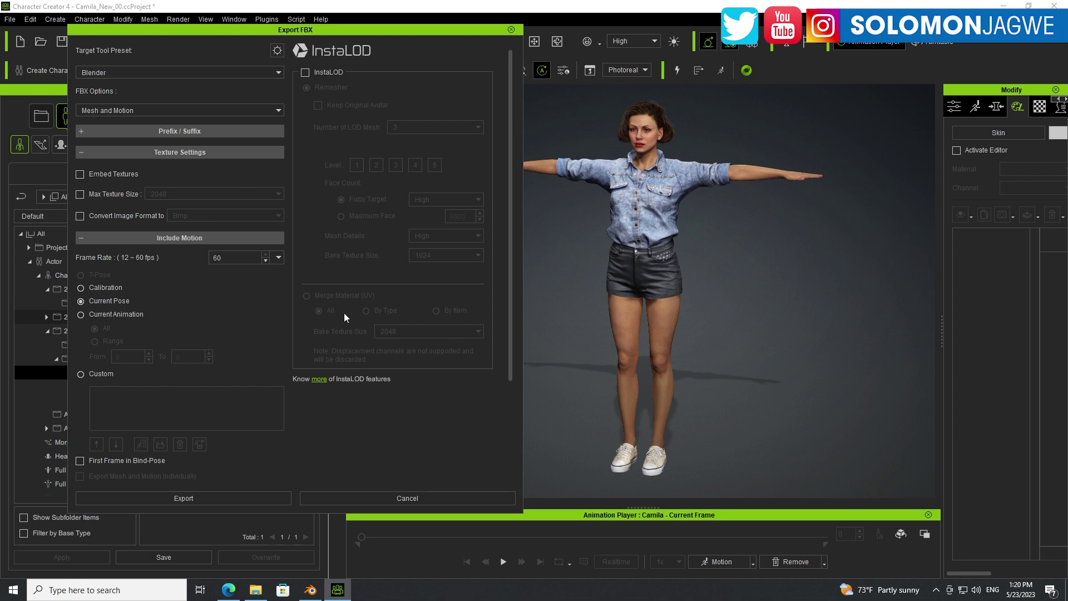
# Review the FBX export options, then show the advanced preset settings and examine the General, Character, Texture and UV and Normal sections.
pyautogui.scroll(-4, 285, 338)
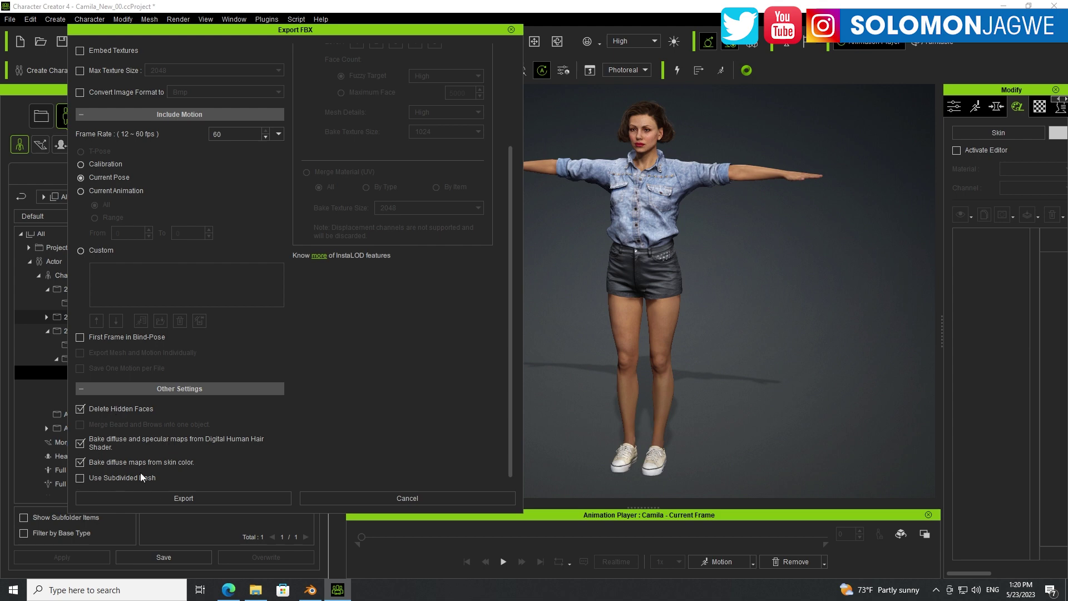
pyautogui.scroll(2, 389, 356)
pyautogui.scroll(3, 396, 346)
pyautogui.click(277, 52)
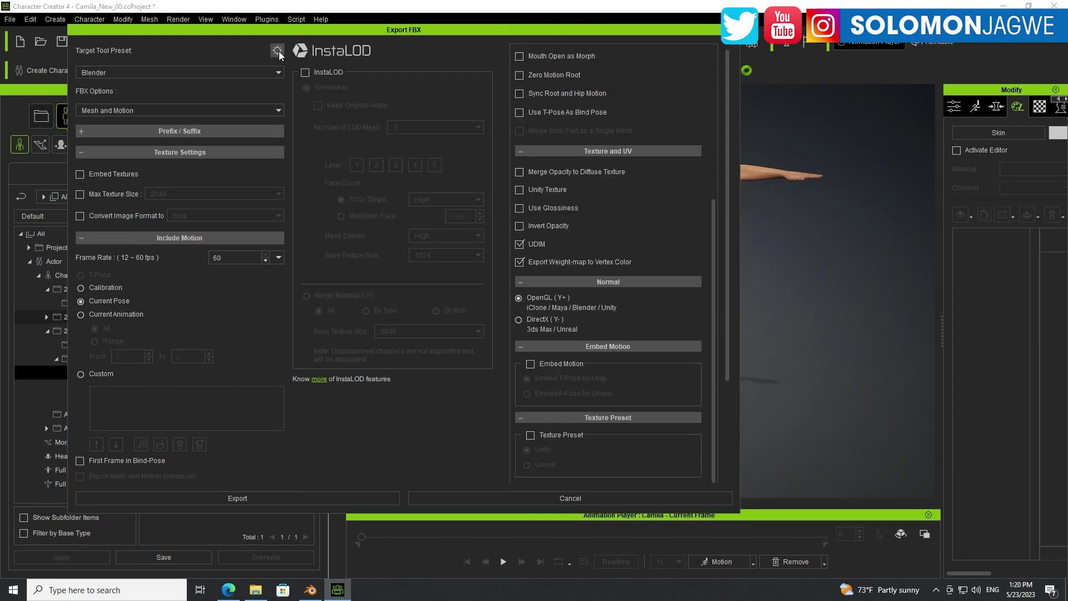
pyautogui.moveTo(729, 262); pyautogui.dragTo(718, 201)
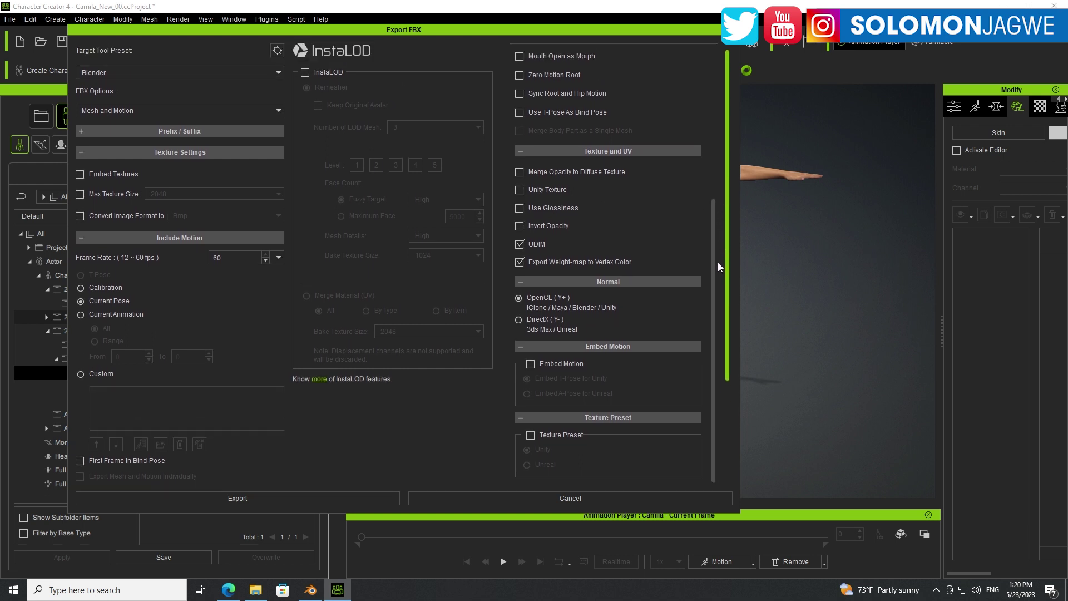
pyautogui.moveTo(717, 279); pyautogui.dragTo(709, 221)
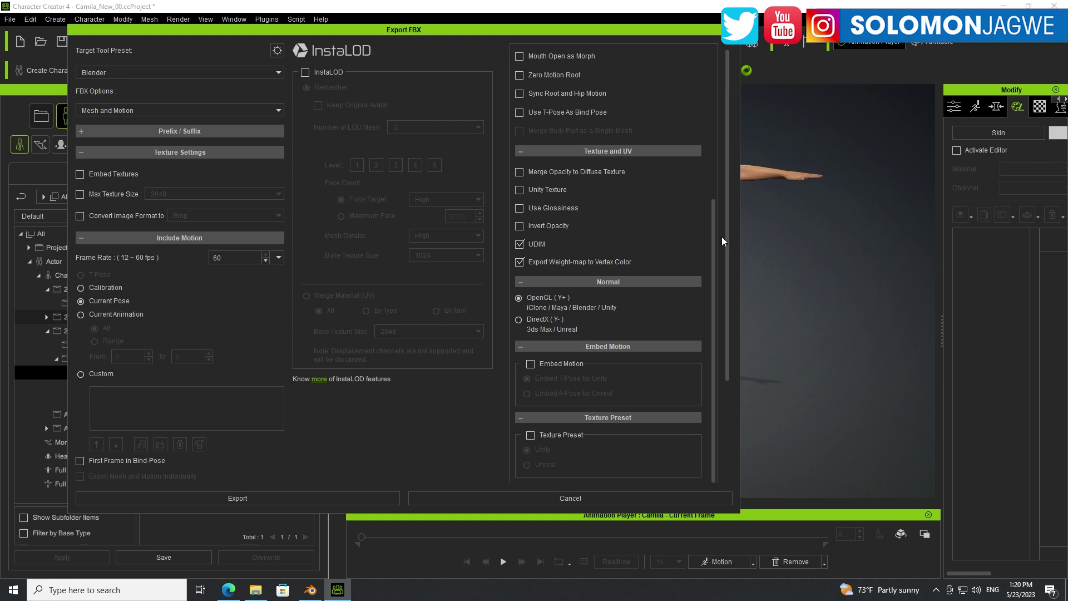
pyautogui.scroll(1, 702, 240)
pyautogui.scroll(5, 702, 243)
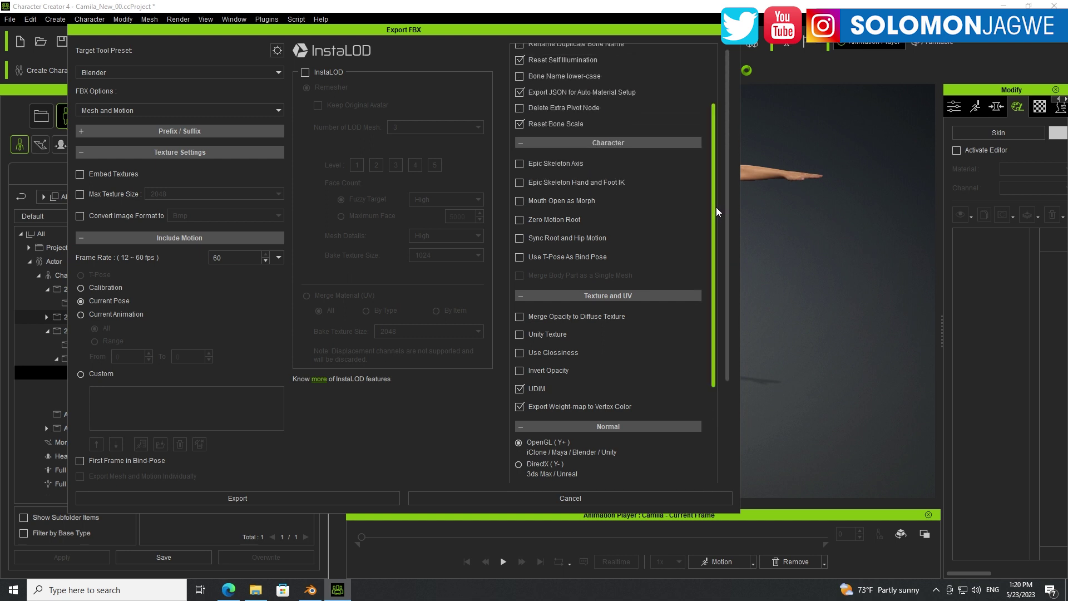
pyautogui.moveTo(726, 238); pyautogui.dragTo(715, 125)
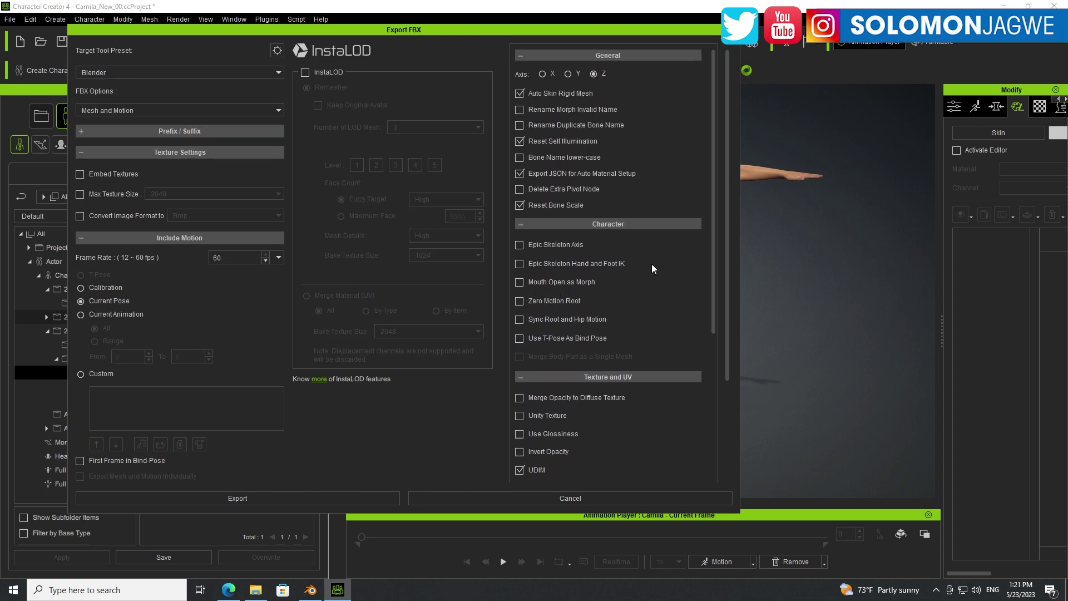
# Enable Mouth Open as Morph and Merge Opacity to Diffuse Texture in the advanced export settings.
pyautogui.click(518, 282)
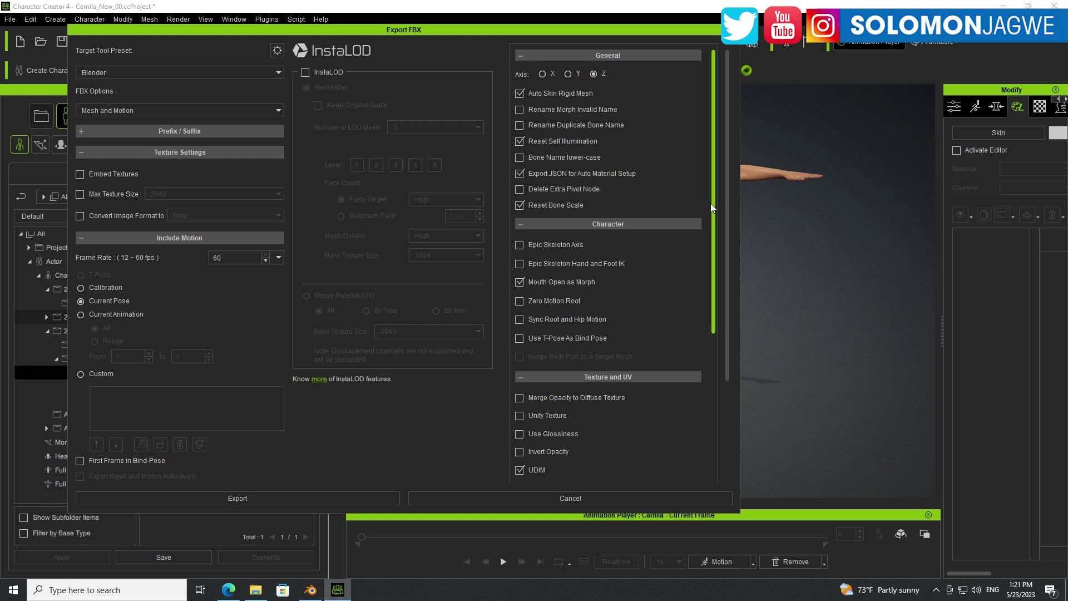
pyautogui.moveTo(709, 203); pyautogui.dragTo(701, 356)
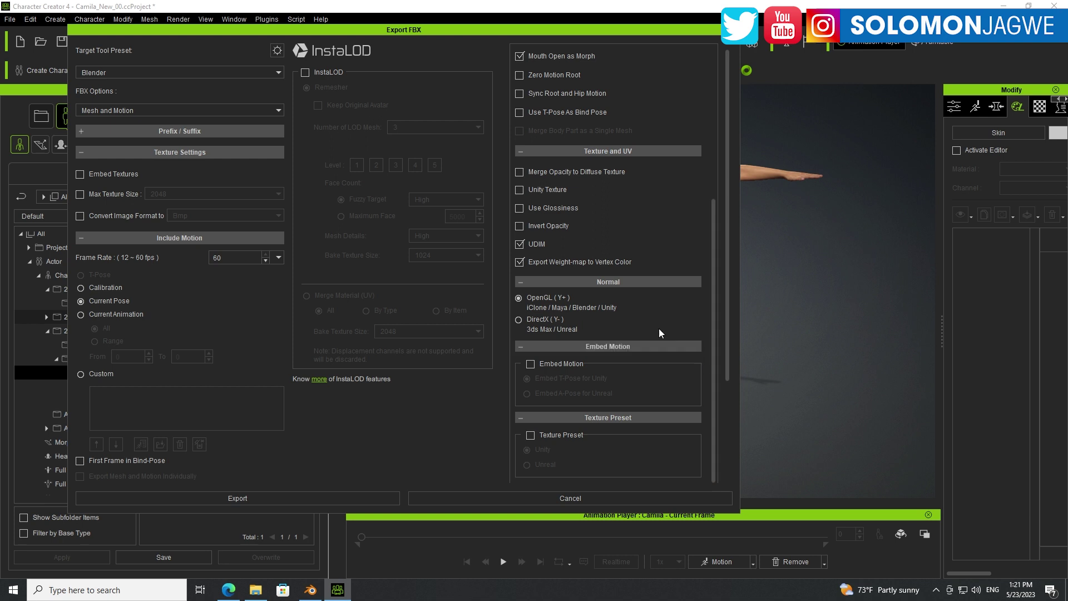
pyautogui.click(519, 171)
pyautogui.moveTo(714, 368); pyautogui.dragTo(707, 209)
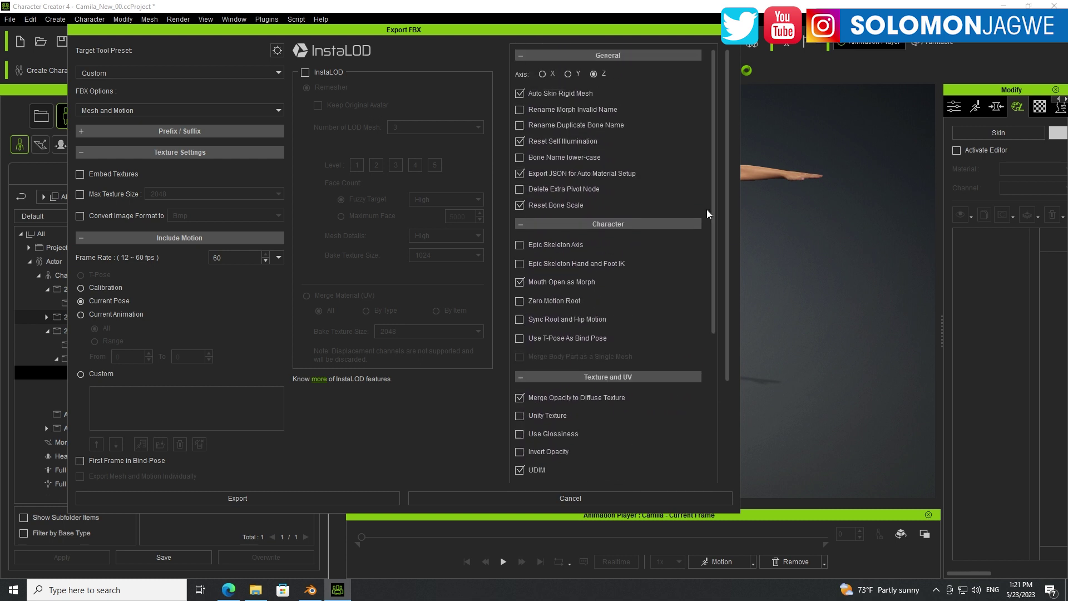
# Proceed with the export, accepting the re-import notice, and create and open a new folder named Camila_01 inside the CC4 folder.
pyautogui.click(265, 499)
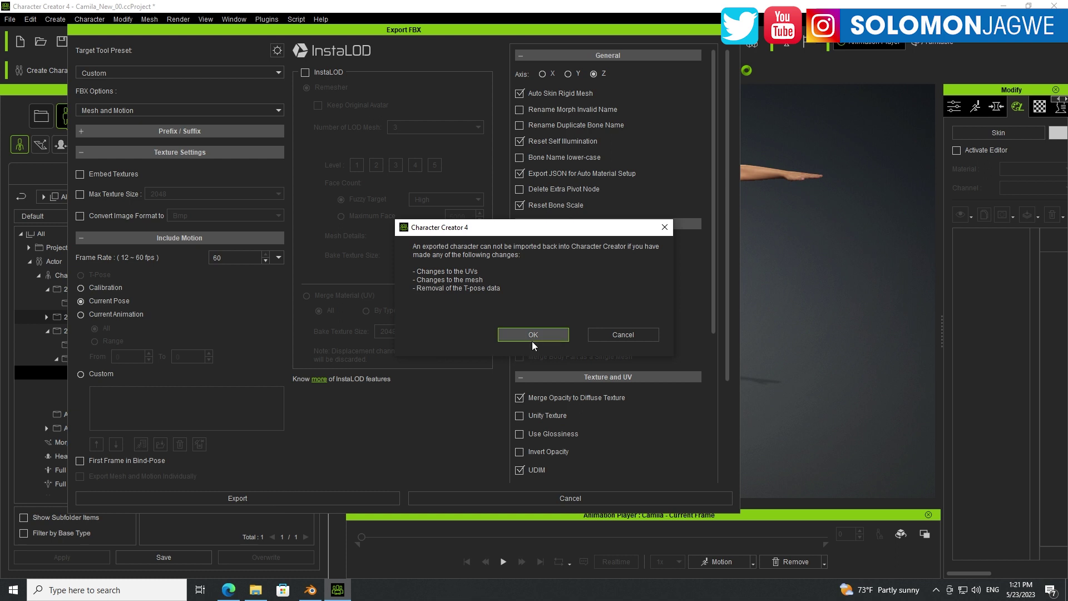
pyautogui.click(532, 336)
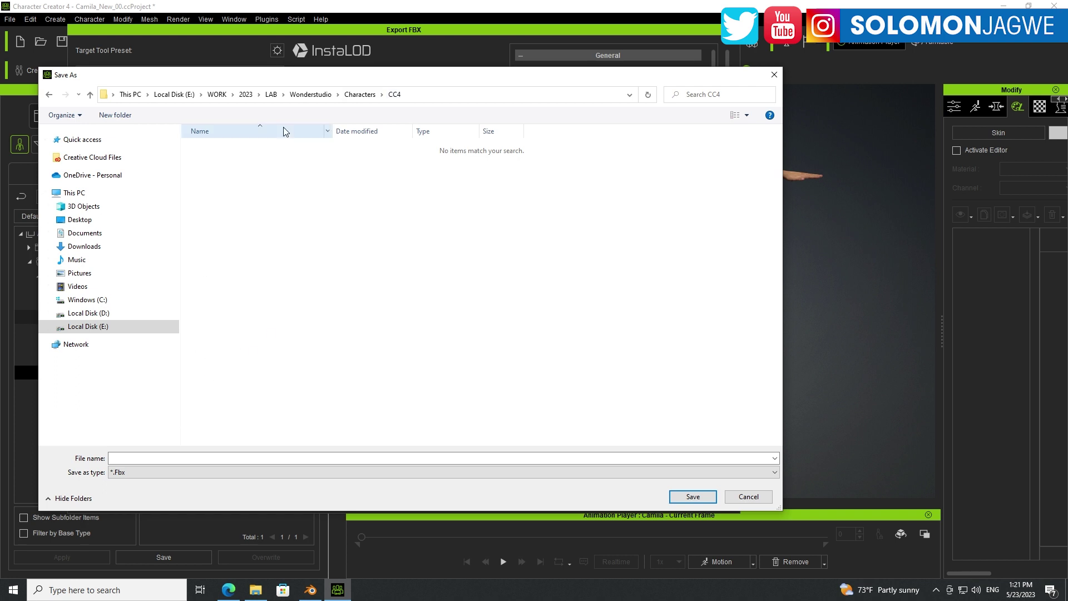
pyautogui.click(115, 115)
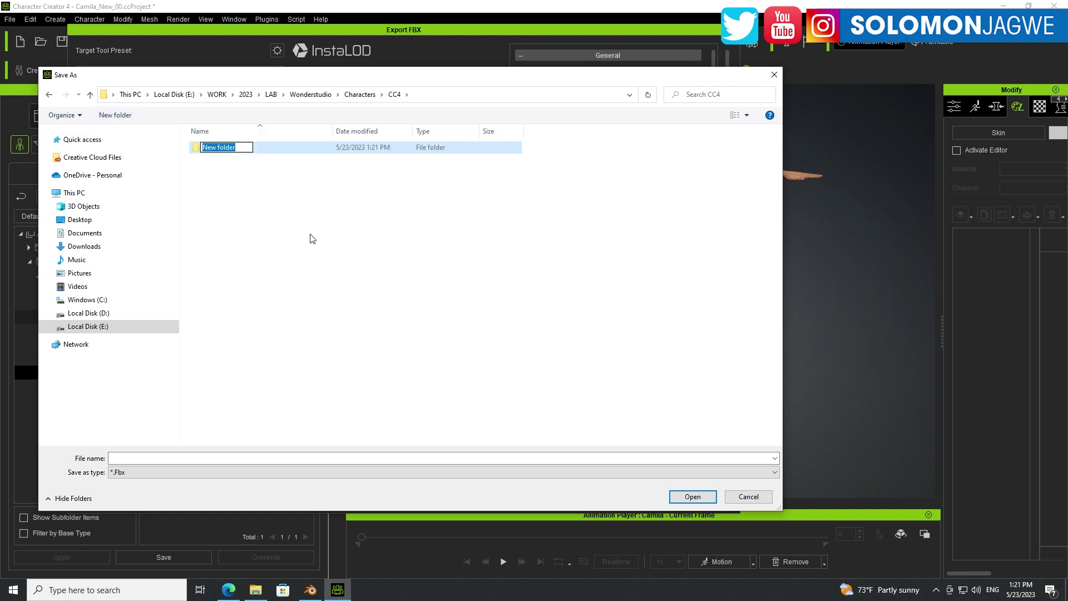
pyautogui.write('Camila_01')
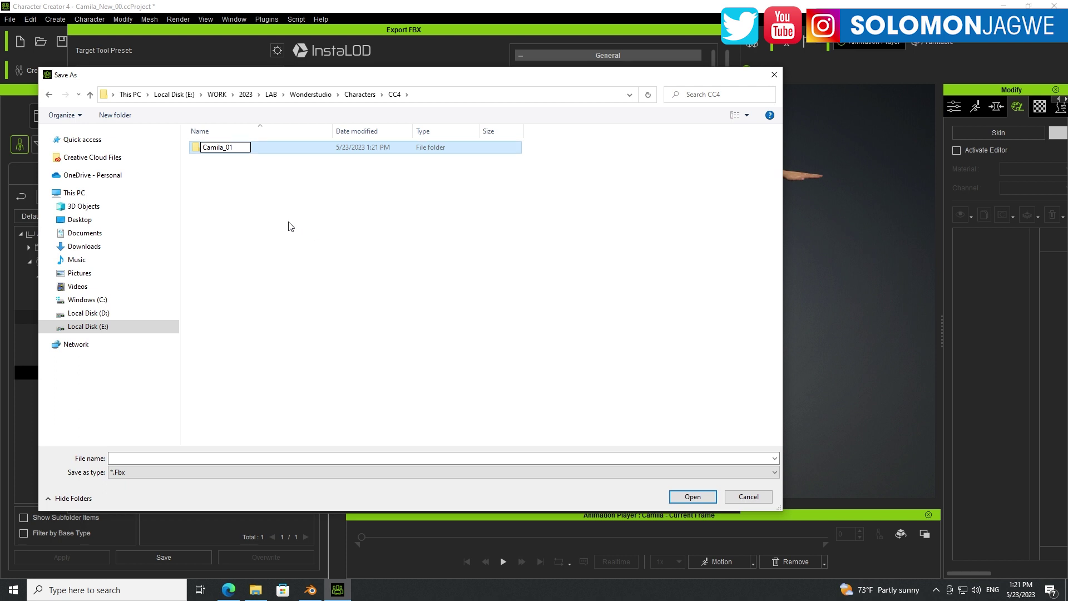
pyautogui.press('Return')
pyautogui.doubleClick(221, 147)
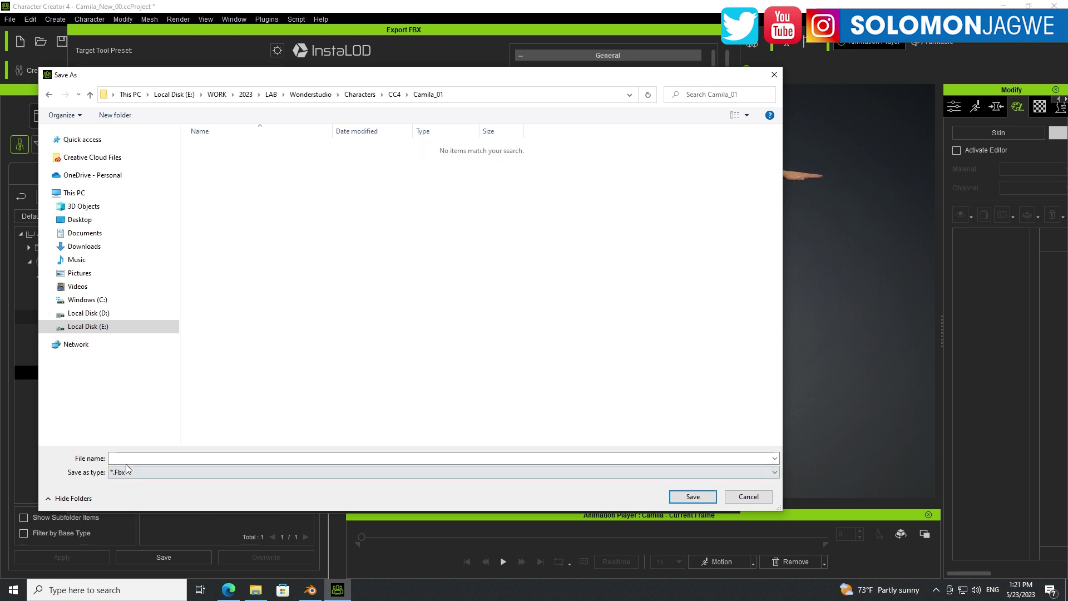
# Save the FBX export in the new folder under the file name Camila_01.
pyautogui.click(149, 454)
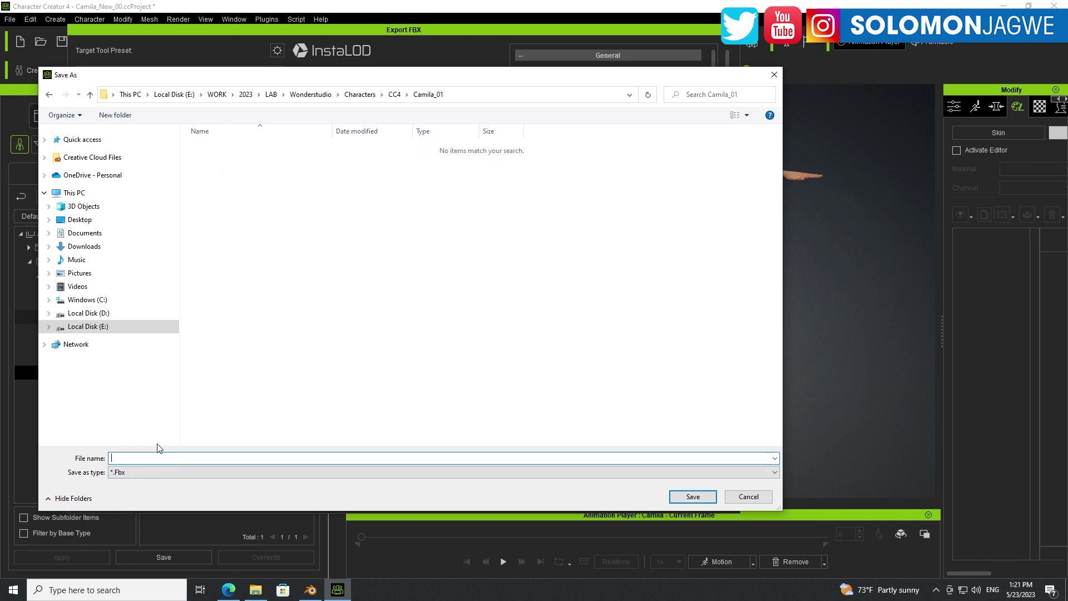
pyautogui.write('Camila_01')
pyautogui.click(693, 497)
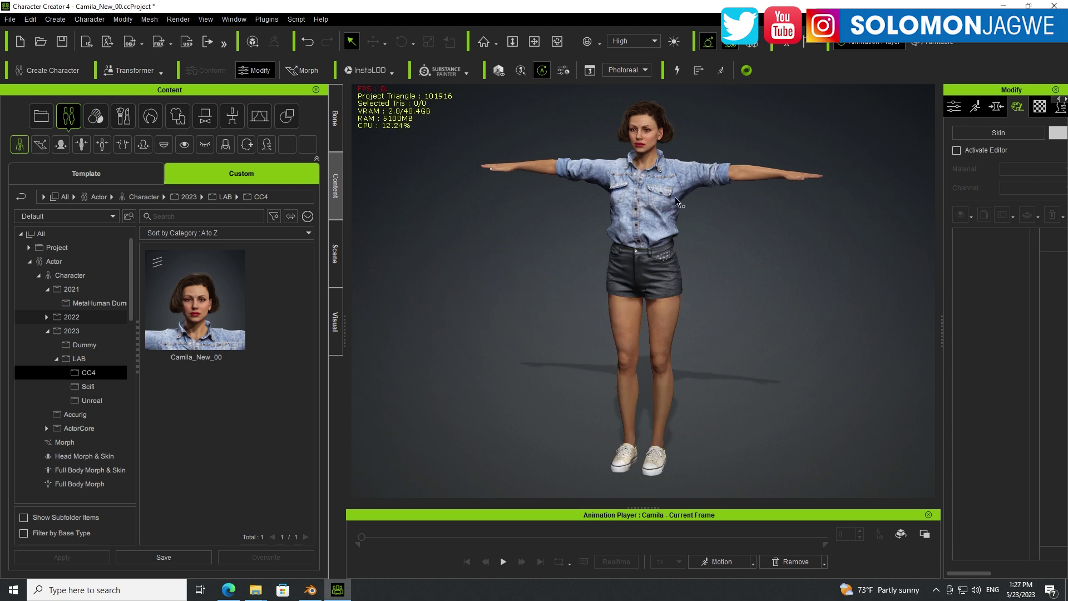
# Switch to Blender and import Camila_01.Fbx from the Camila_01 folder in E:\WORK\2023\LAB\Wonderstudio\Characters\CC4.
pyautogui.click(311, 591)
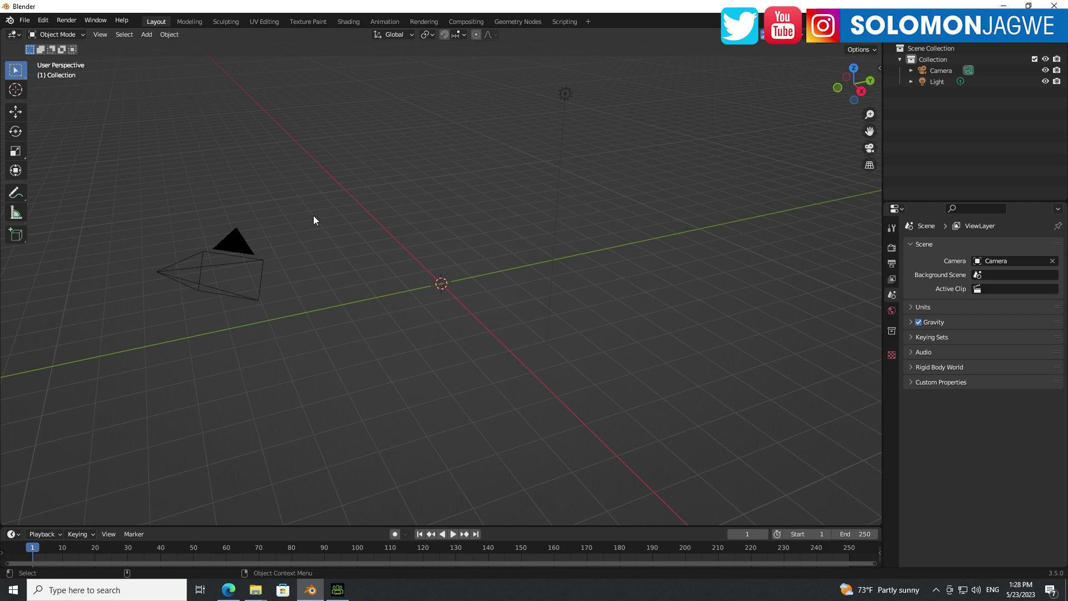
pyautogui.click(29, 25)
pyautogui.moveTo(44, 174)
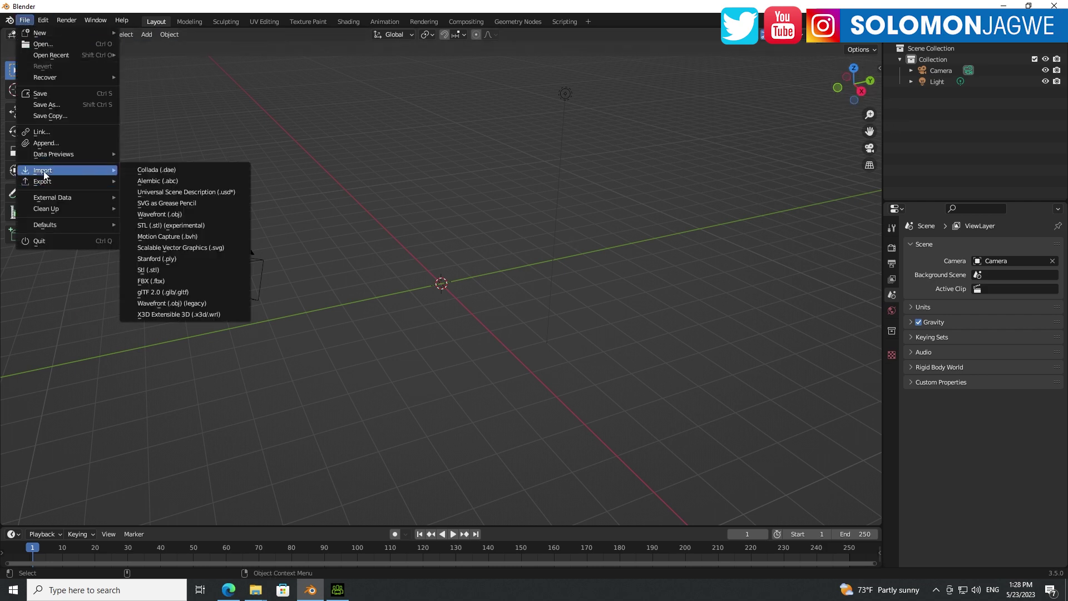
pyautogui.click(154, 281)
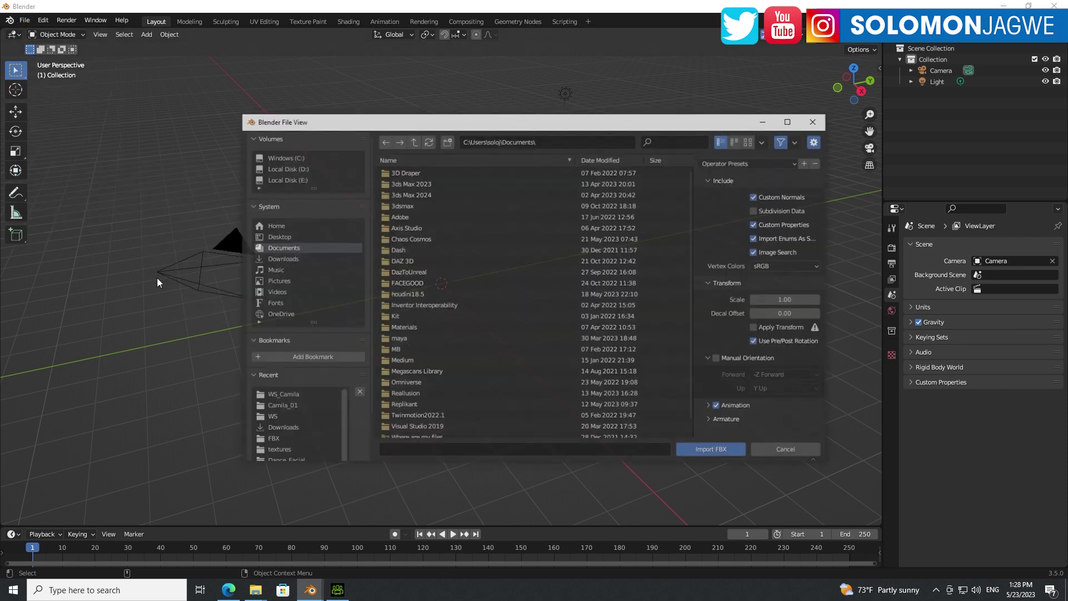
pyautogui.click(547, 144)
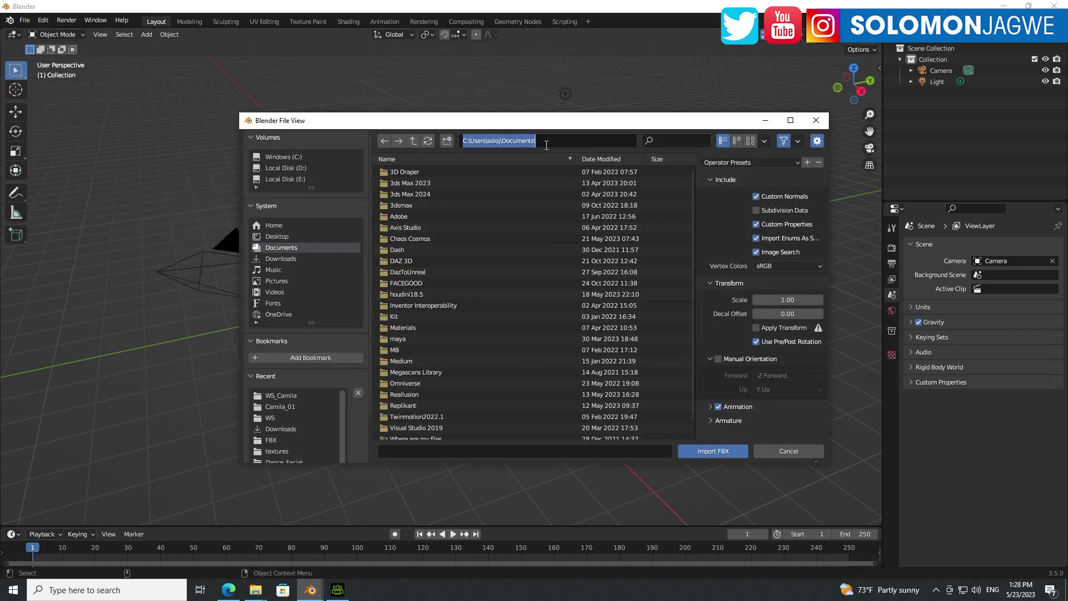
pyautogui.write('E:\\WORK\\2023\\LAB\\Wonderstudio\\Characters\\CC4')
pyautogui.press('Return')
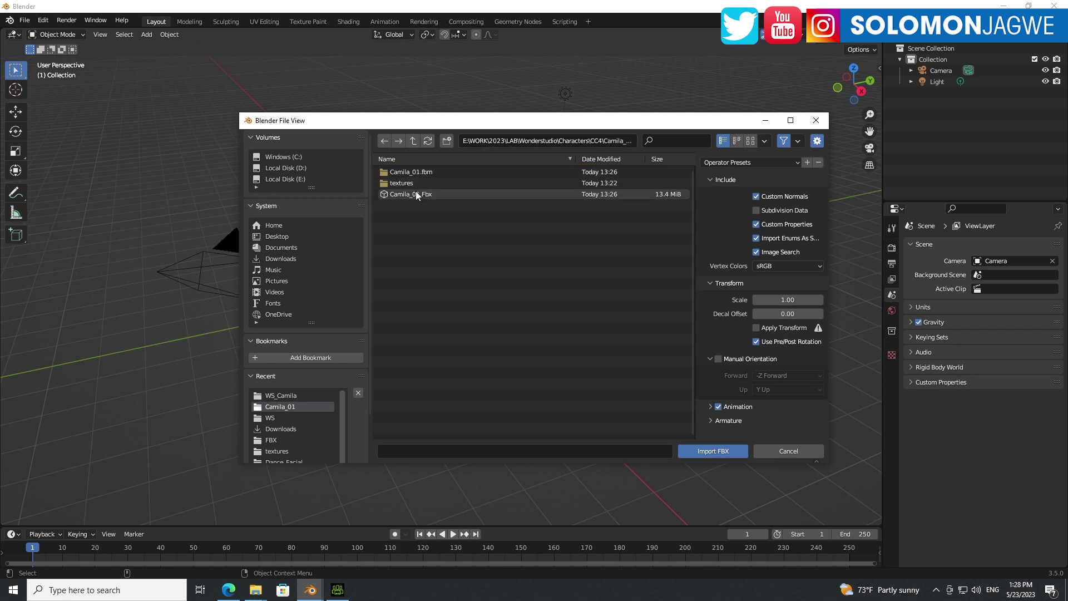
pyautogui.click(418, 194)
pyautogui.click(708, 449)
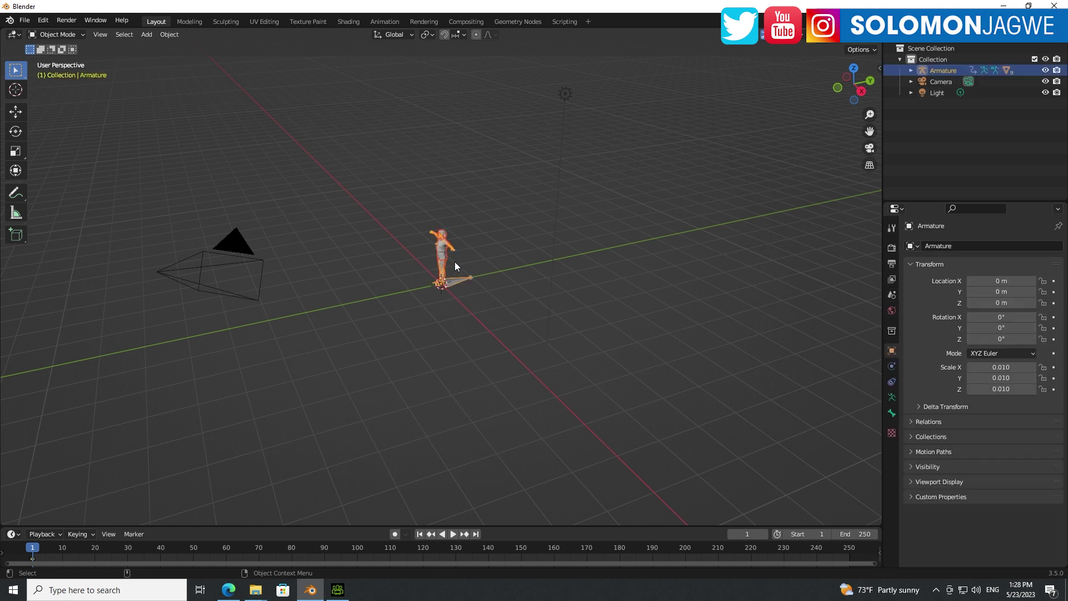
# Display the imported character with its textured materials in the viewport.
pyautogui.scroll(2, 470, 237)
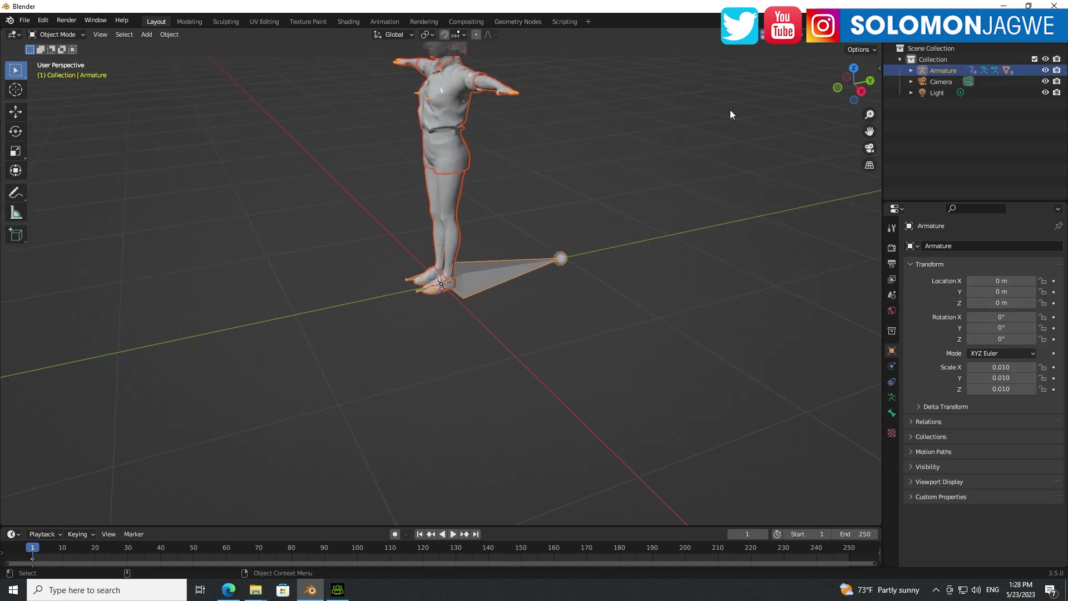
pyautogui.moveTo(849, 91); pyautogui.dragTo(873, 95)
pyautogui.scroll(4, 575, 172)
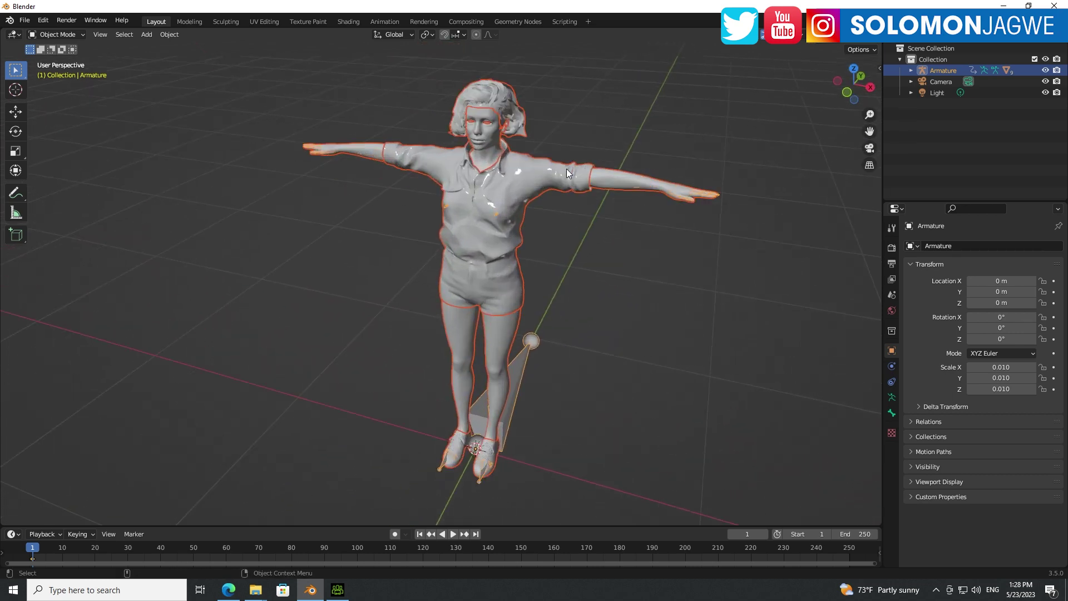
pyautogui.scroll(-2, 868, 113)
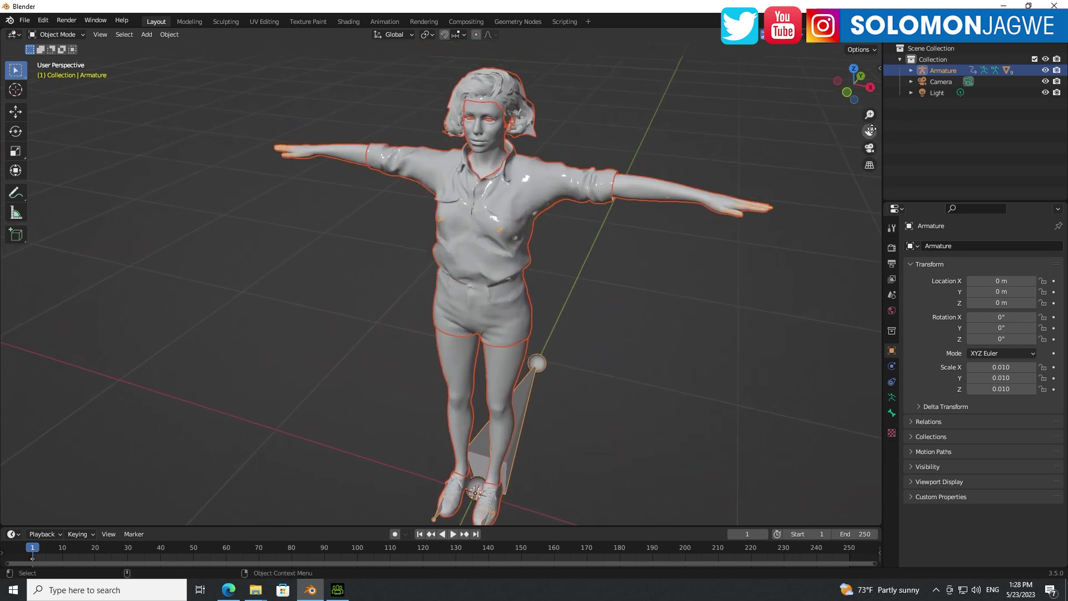
pyautogui.click(855, 42)
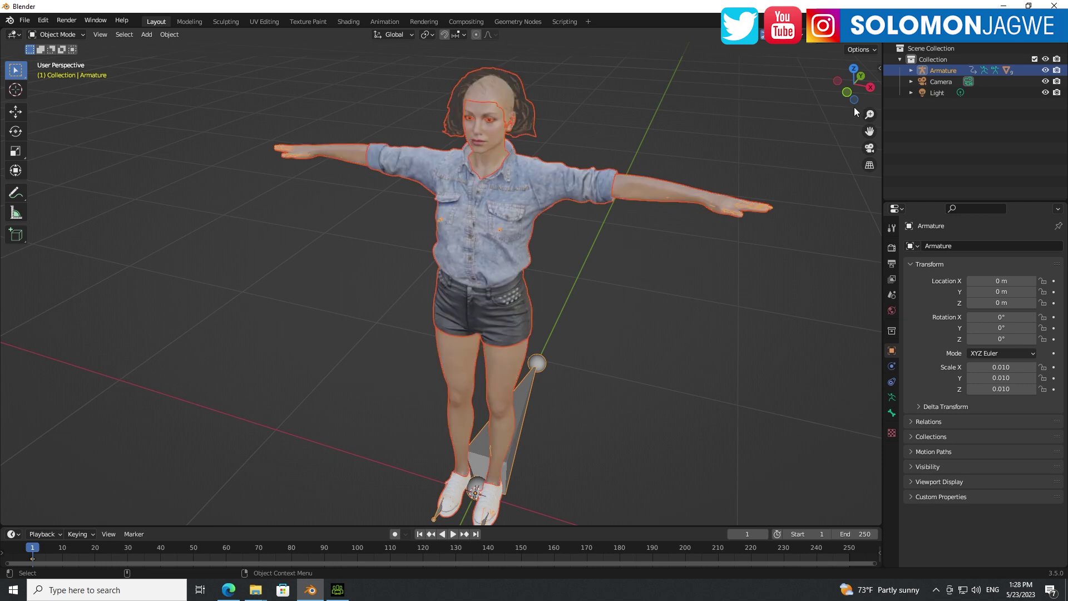
pyautogui.moveTo(860, 91)
pyautogui.mouseDown()
pyautogui.moveTo(837, 95)
pyautogui.moveTo(869, 90)
pyautogui.mouseUp()
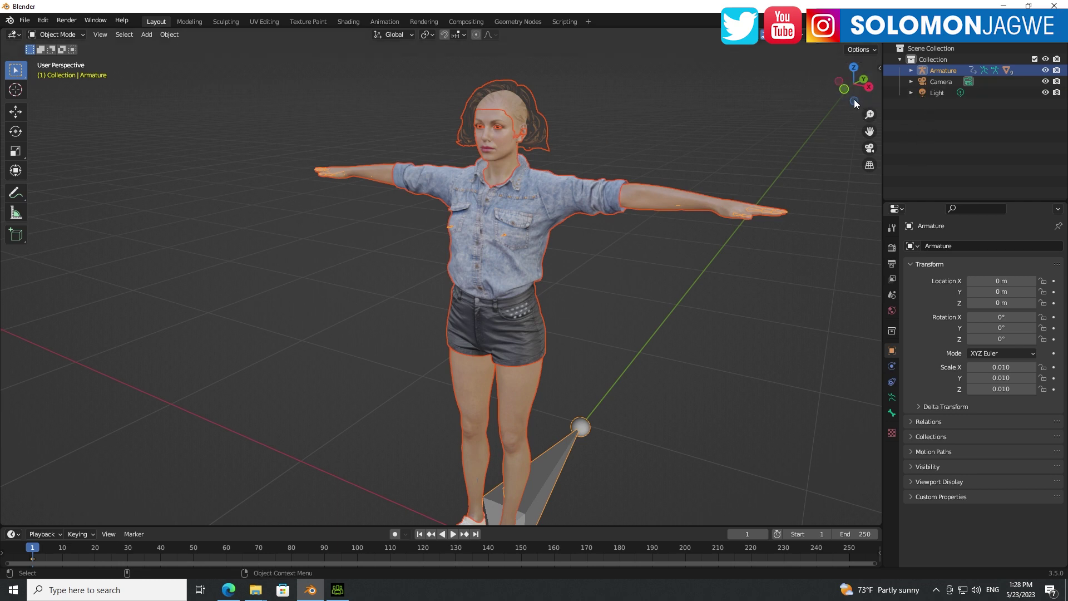
# Start the CC2Wonder Export to Wonder and go to the folder E:\WORK\2023\LAB\Wonderstudio\Characters\CC4.
pyautogui.click(878, 69)
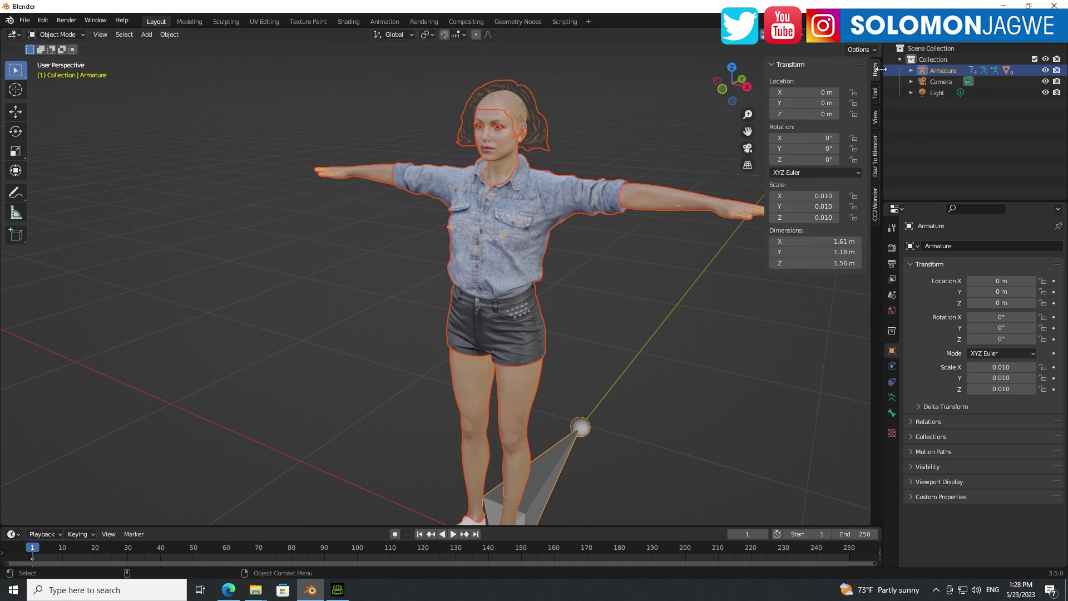
pyautogui.click(877, 208)
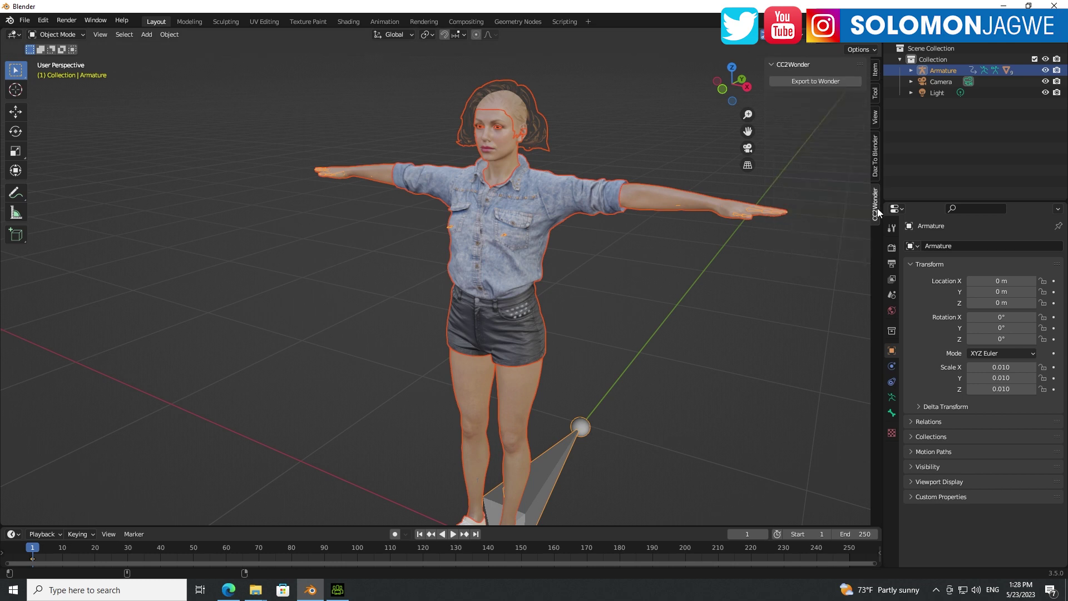
pyautogui.click(823, 81)
pyautogui.click(546, 140)
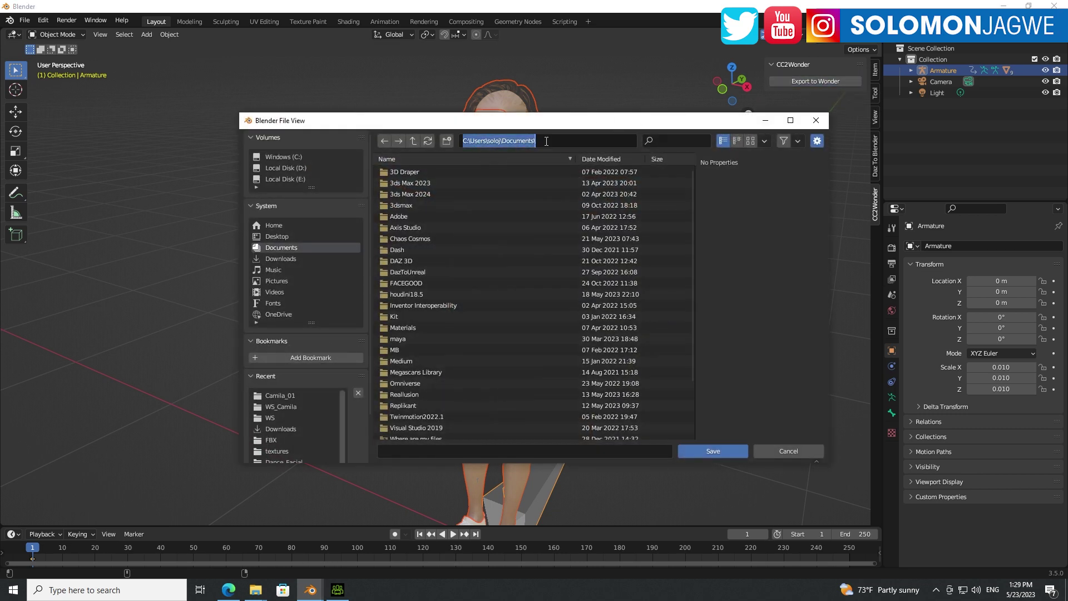
pyautogui.write('E:\\WORK\\2023\\LAB\\Wonderstudio\\Characters\\CC4')
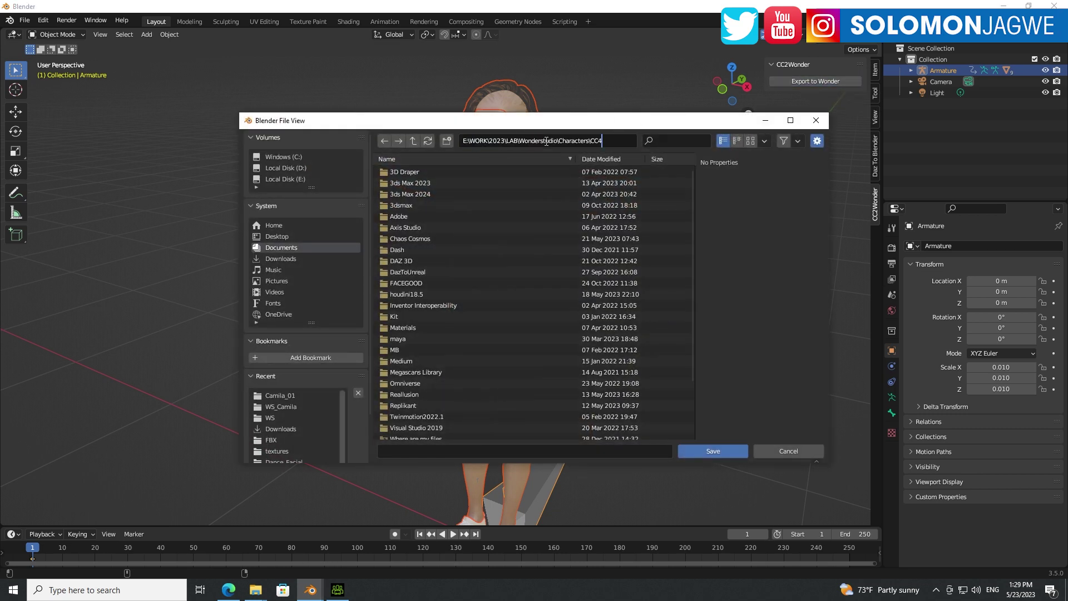
pyautogui.press('Return')
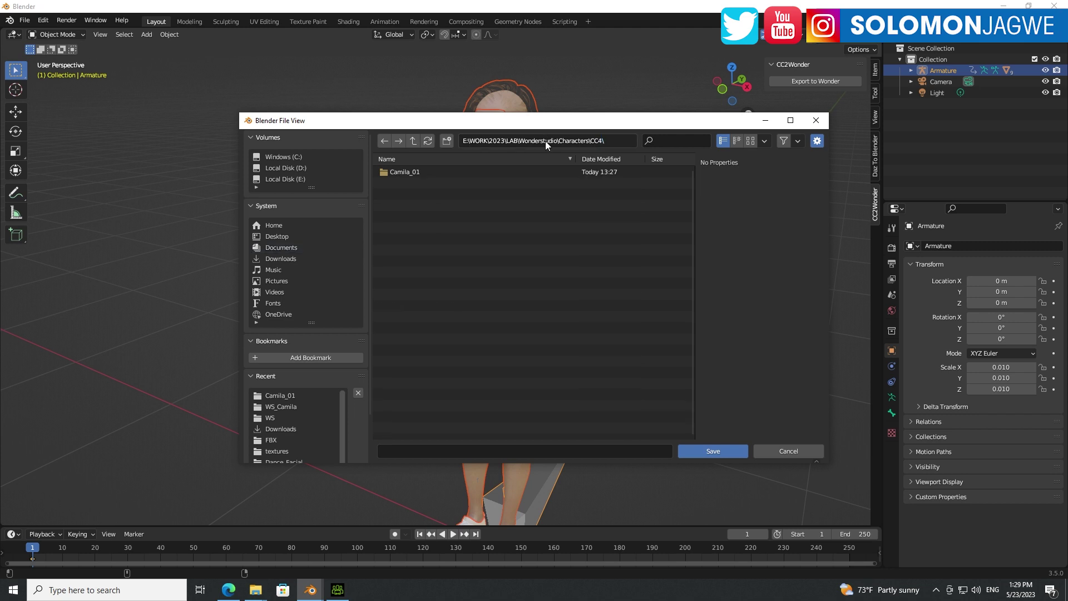
# Create a new folder named WS inside the Camila_01 folder and open it.
pyautogui.doubleClick(412, 172)
pyautogui.click(447, 142)
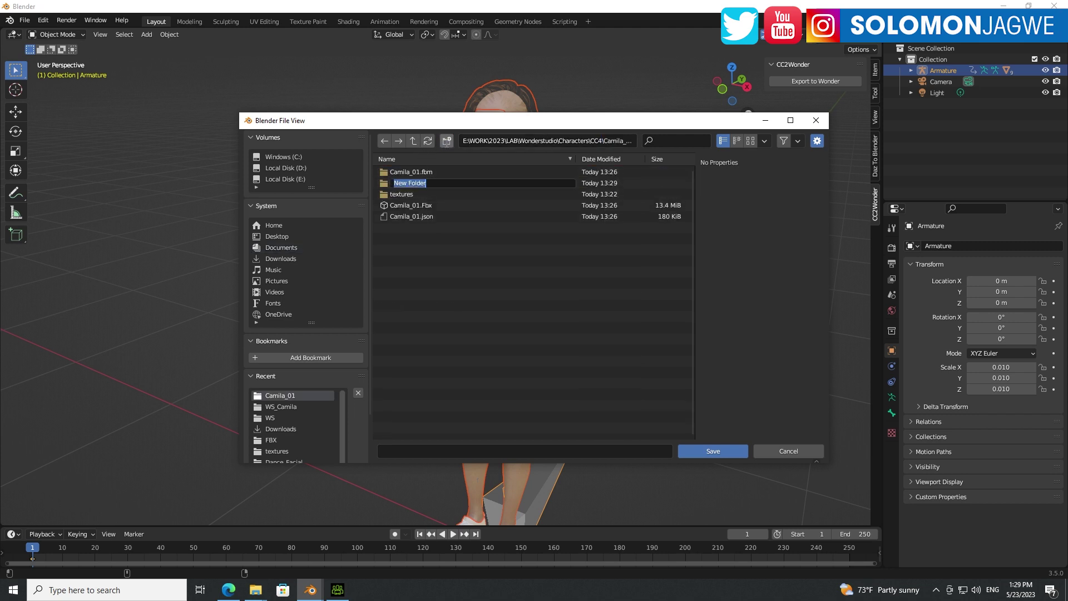
pyautogui.write('WS')
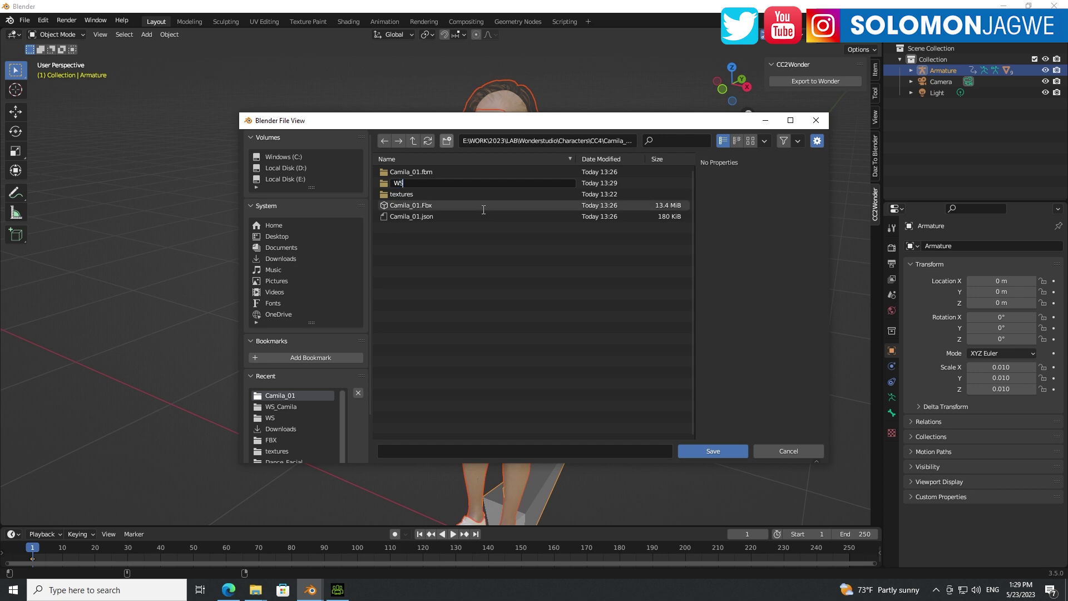
pyautogui.press('Return')
pyautogui.press('Return')
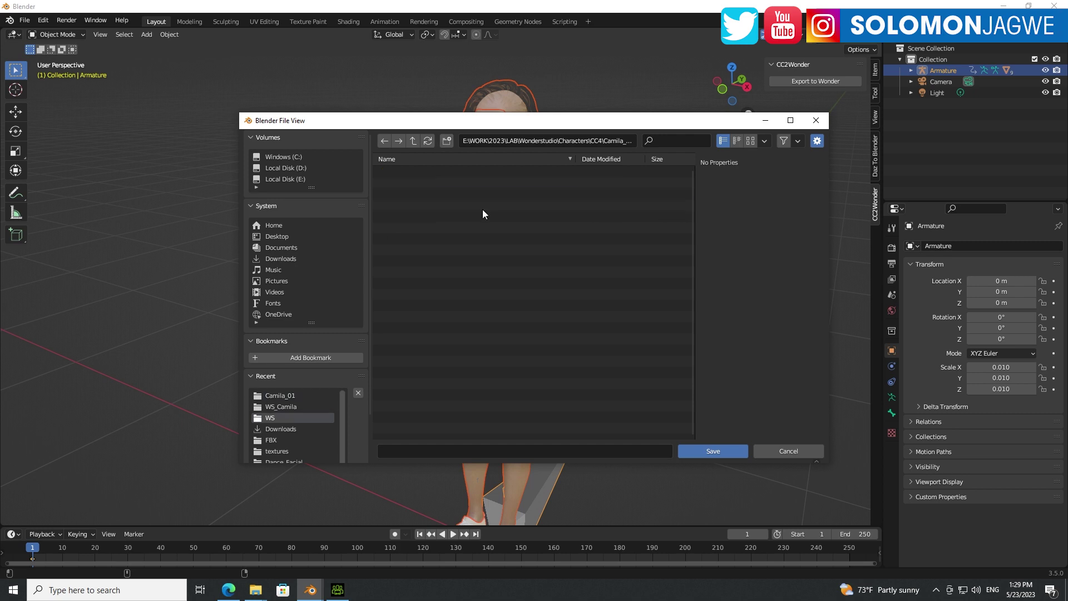
# Save the Wonder export in the WS folder under the file name Camila_WS1.
pyautogui.click(531, 451)
pyautogui.write('Camil')
pyautogui.write('_WS1')
pyautogui.click(724, 449)
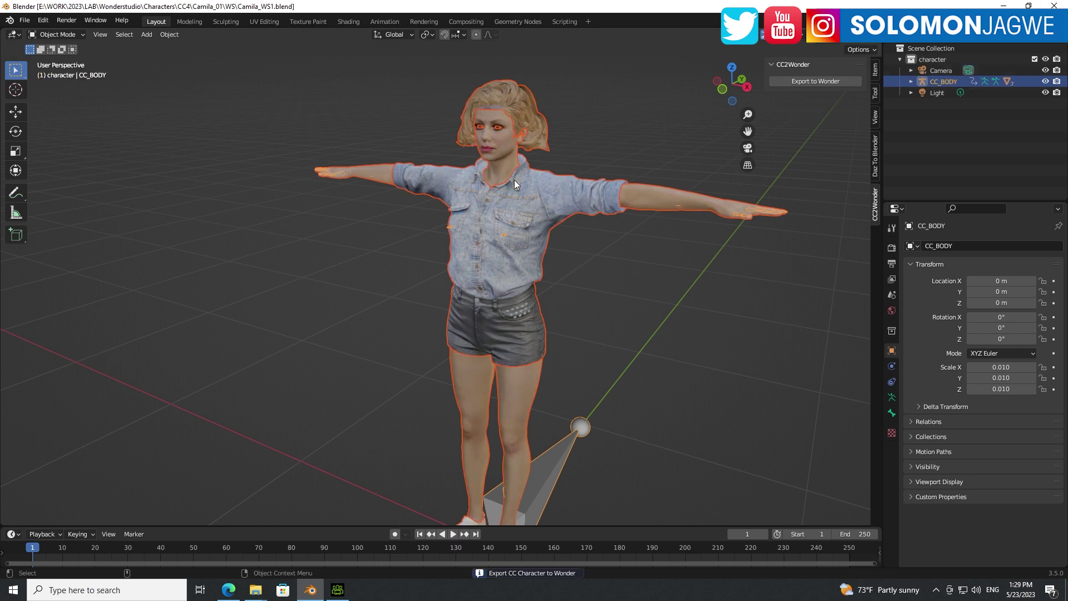
# Examine the converted character's hair, face and clothing up close.
pyautogui.scroll(2, 584, 211)
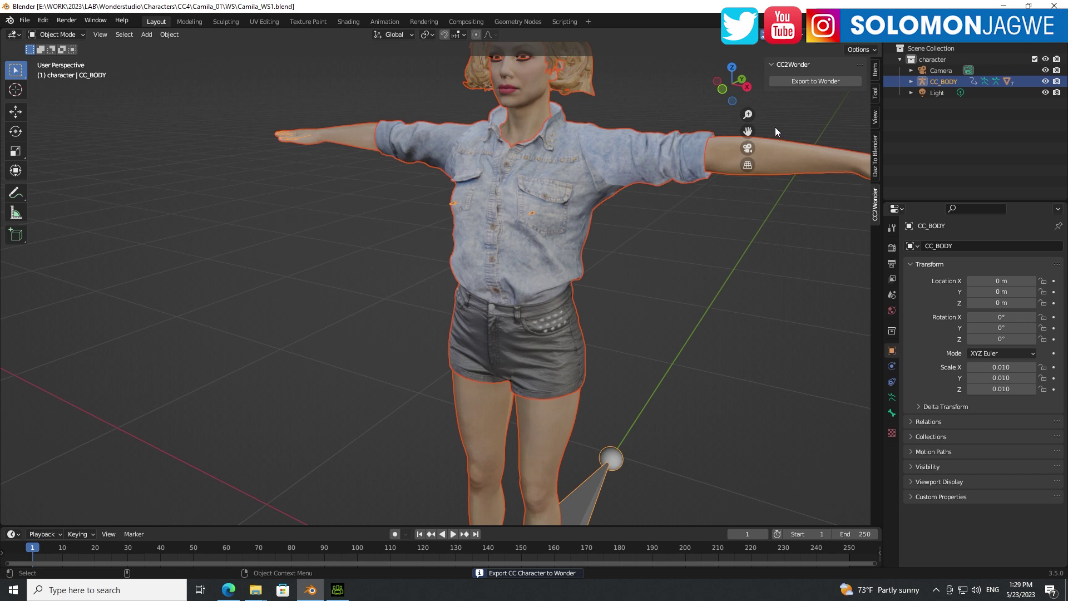
pyautogui.scroll(4, 573, 149)
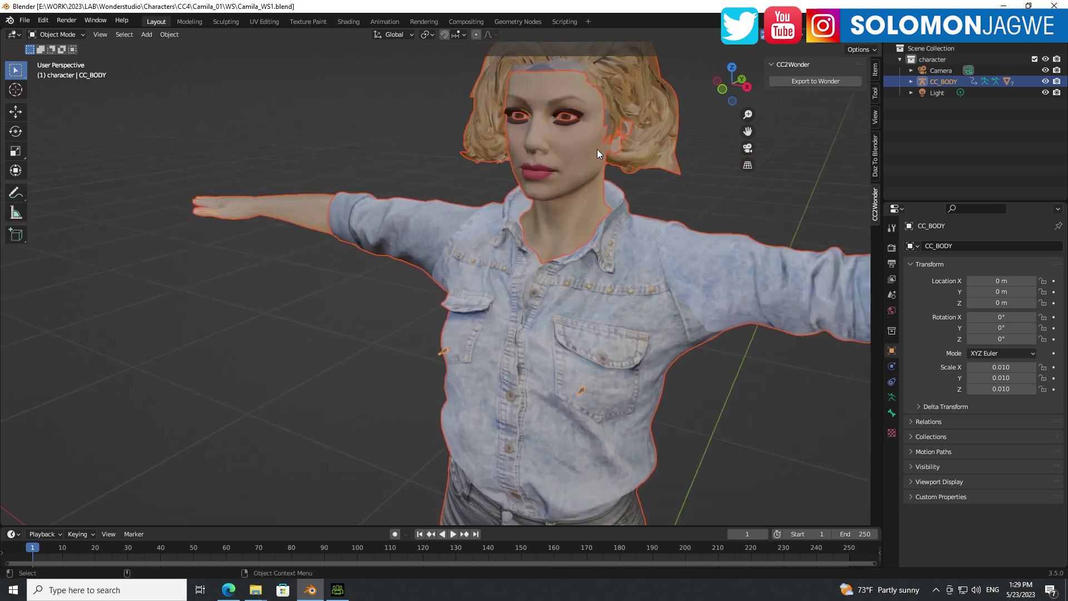
pyautogui.moveTo(740, 101); pyautogui.dragTo(649, 160)
pyautogui.scroll(-1, 649, 160)
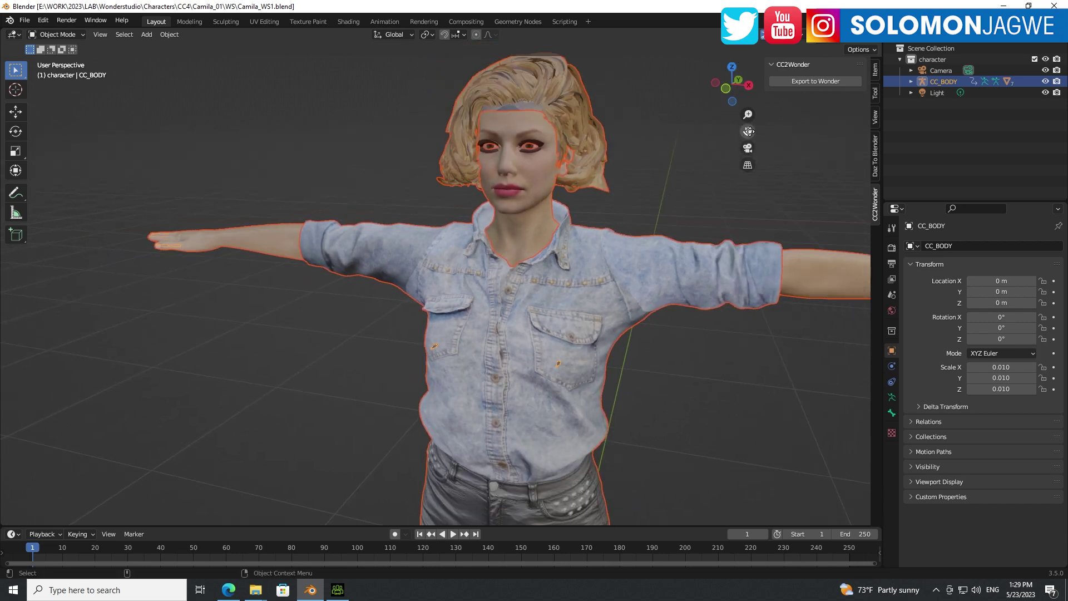
pyautogui.moveTo(748, 131); pyautogui.dragTo(749, 451)
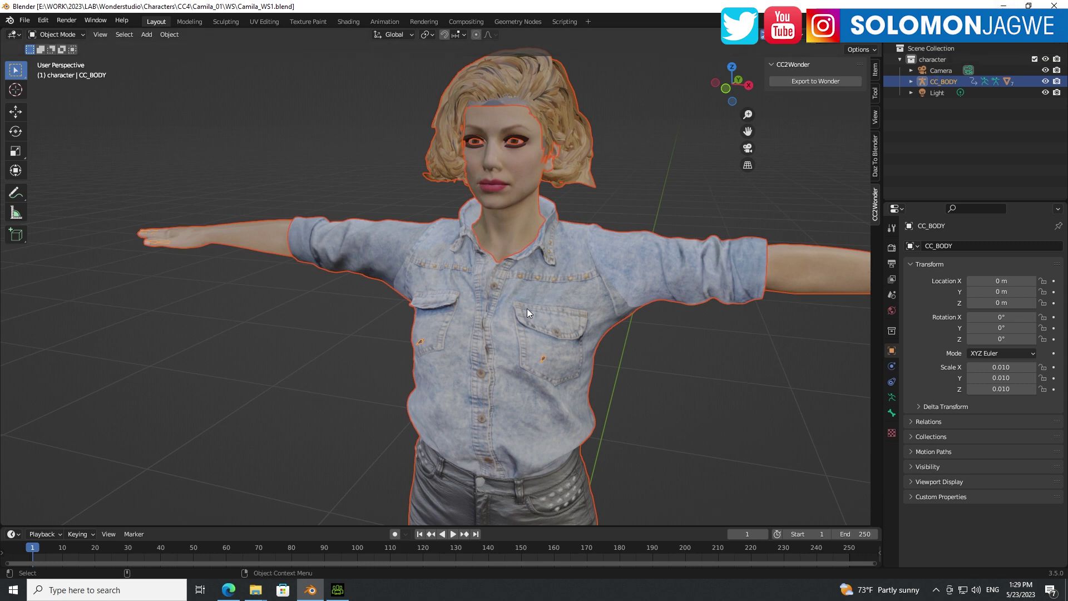
# Switch to Wonder Studio in the browser and create a new character named Camila_WS2 from My Assets.
pyautogui.click(230, 594)
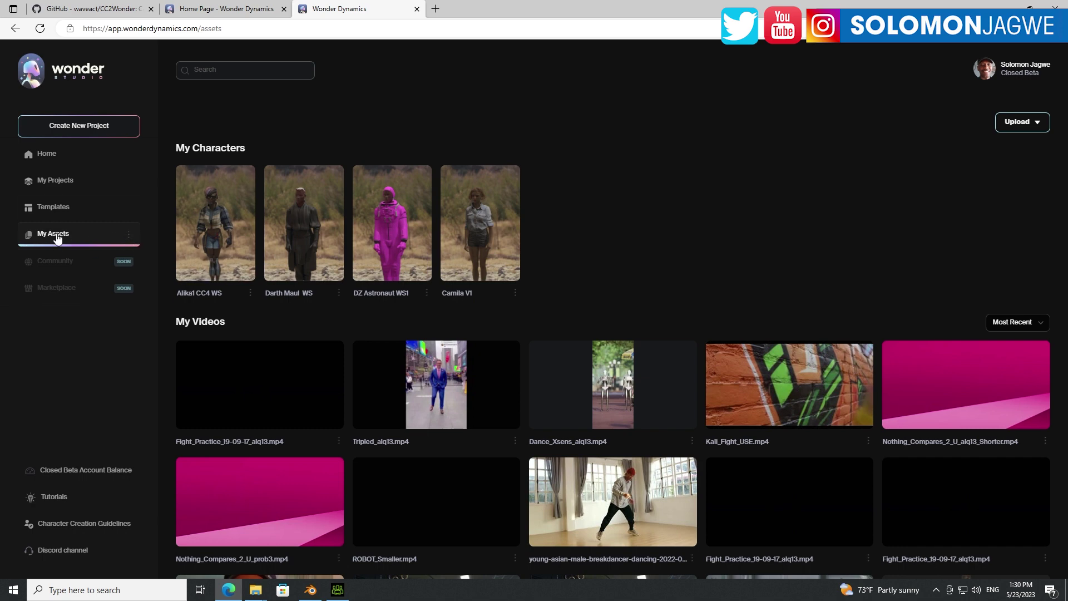
pyautogui.click(1036, 126)
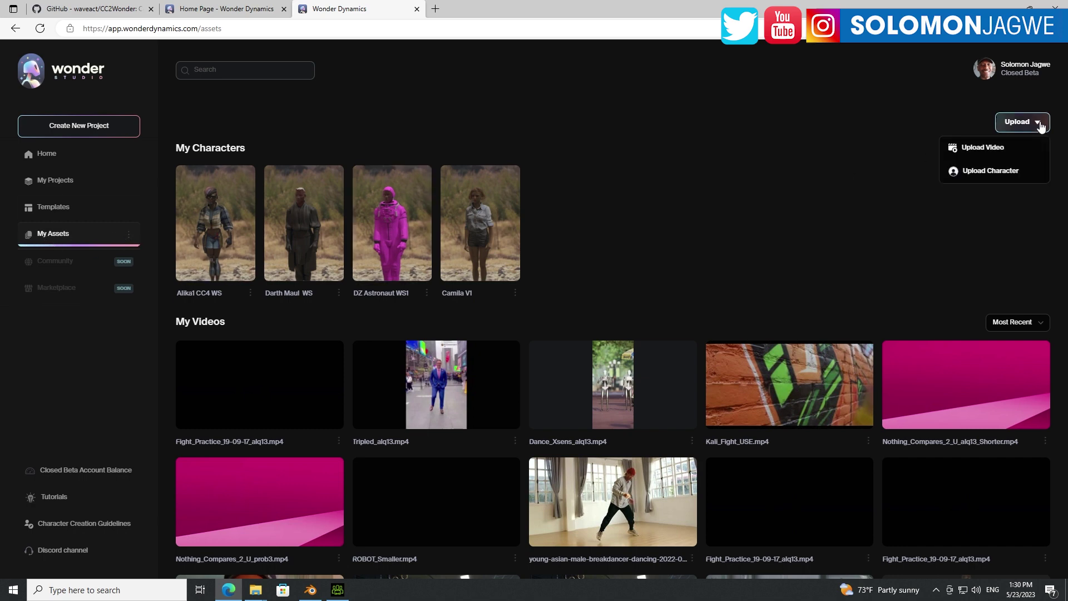
pyautogui.click(991, 172)
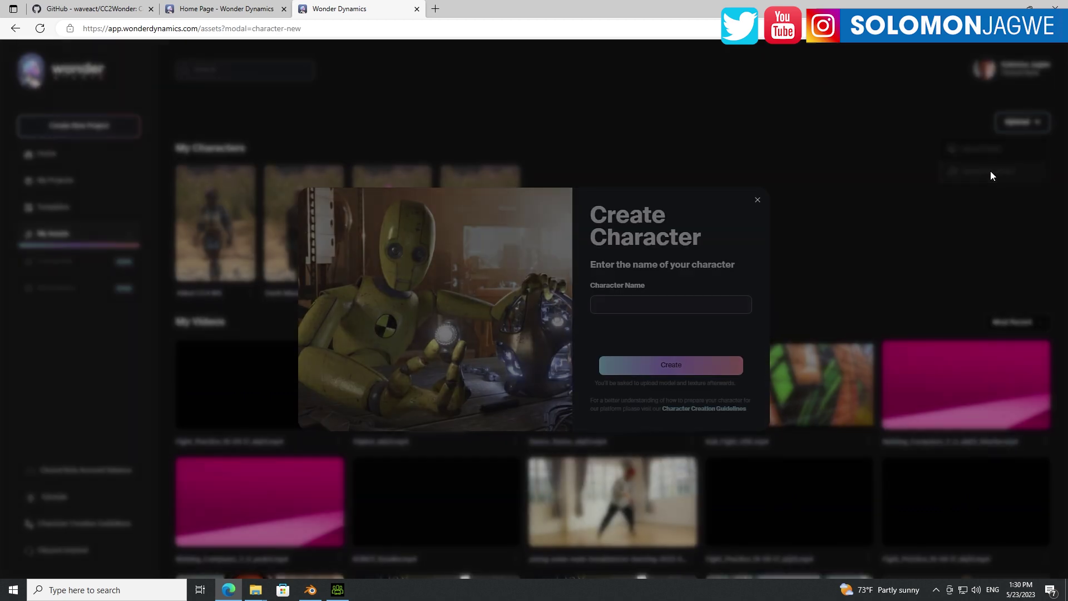
pyautogui.click(614, 304)
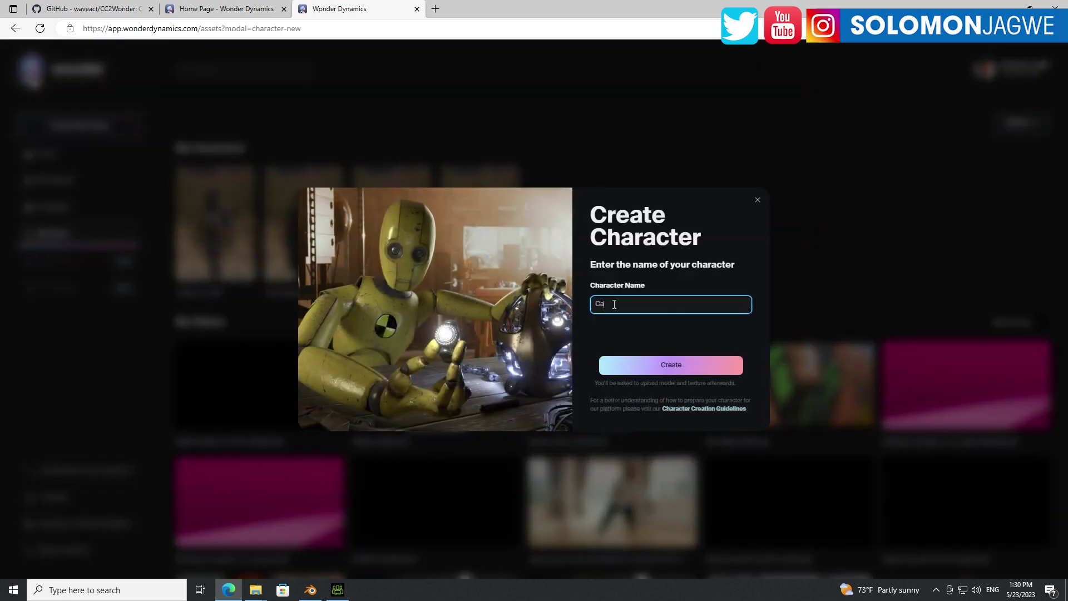
pyautogui.write('Camila_WS@')
pyautogui.press('BackSpace')
pyautogui.click(670, 366)
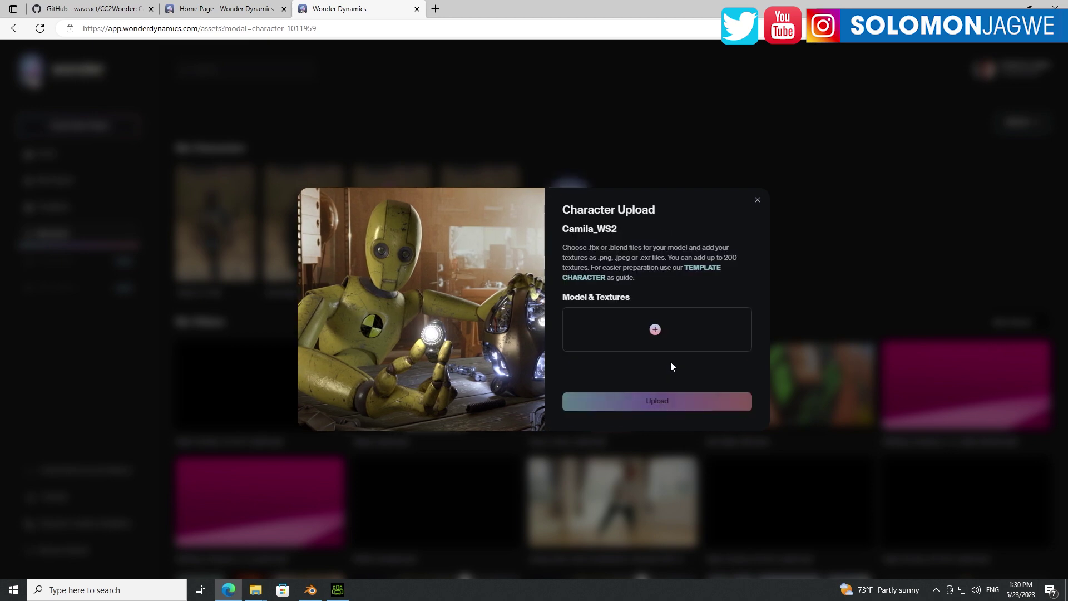
# Choose to add model and texture files and browse to E:\WORK\2023\LAB\Wonderstudio\Characters\CC4\Camila_01\WS, enlarging the file dialog.
pyautogui.click(656, 332)
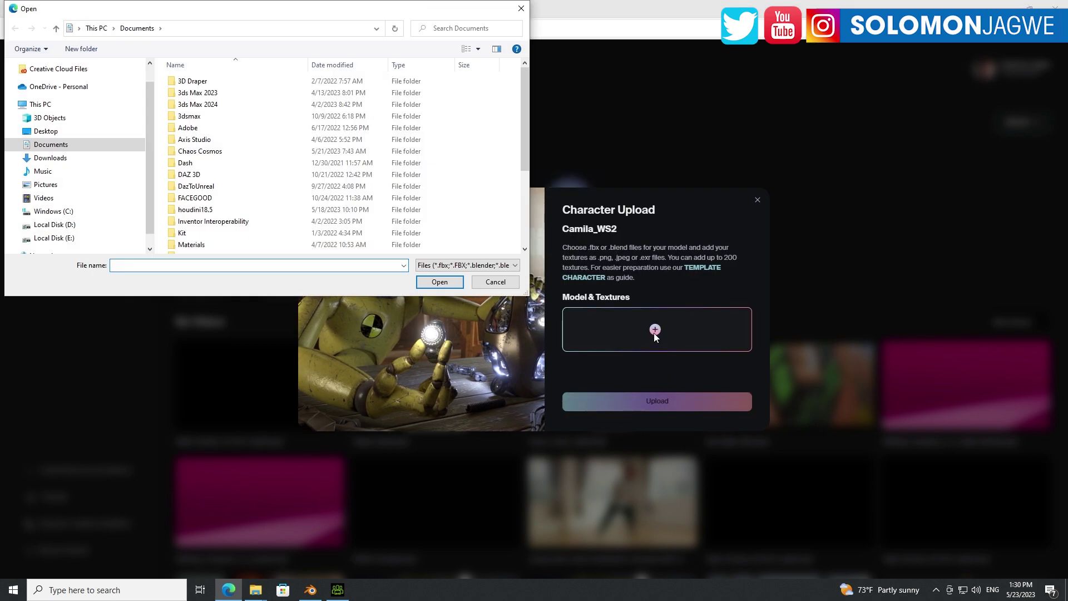
pyautogui.click(197, 31)
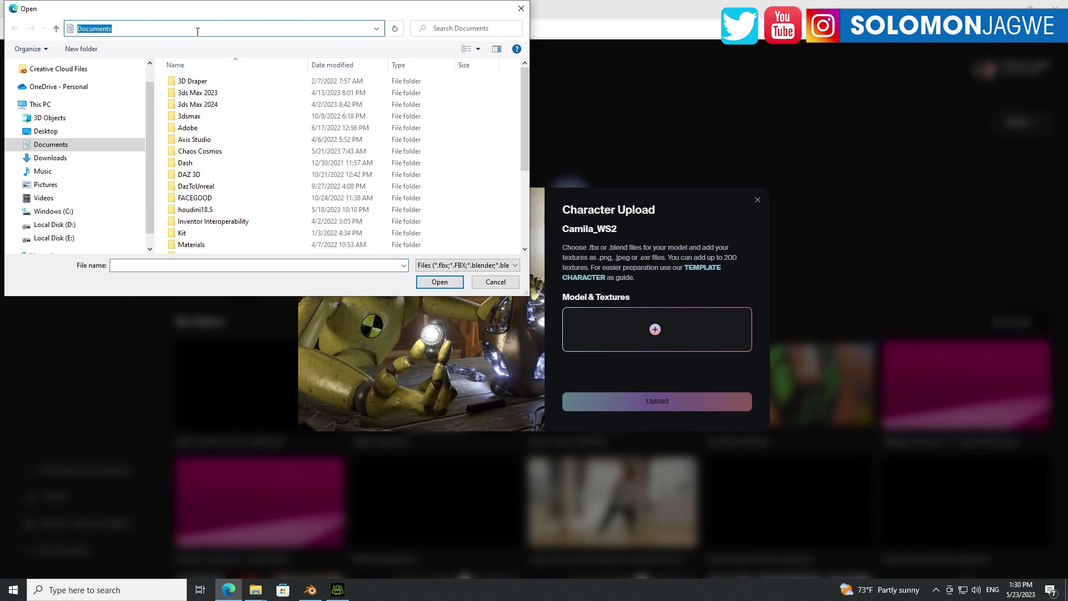
pyautogui.write('E:\\WORK\\2023\\LAB\\Wonderstudio\\Characters\\CC4')
pyautogui.press('Return')
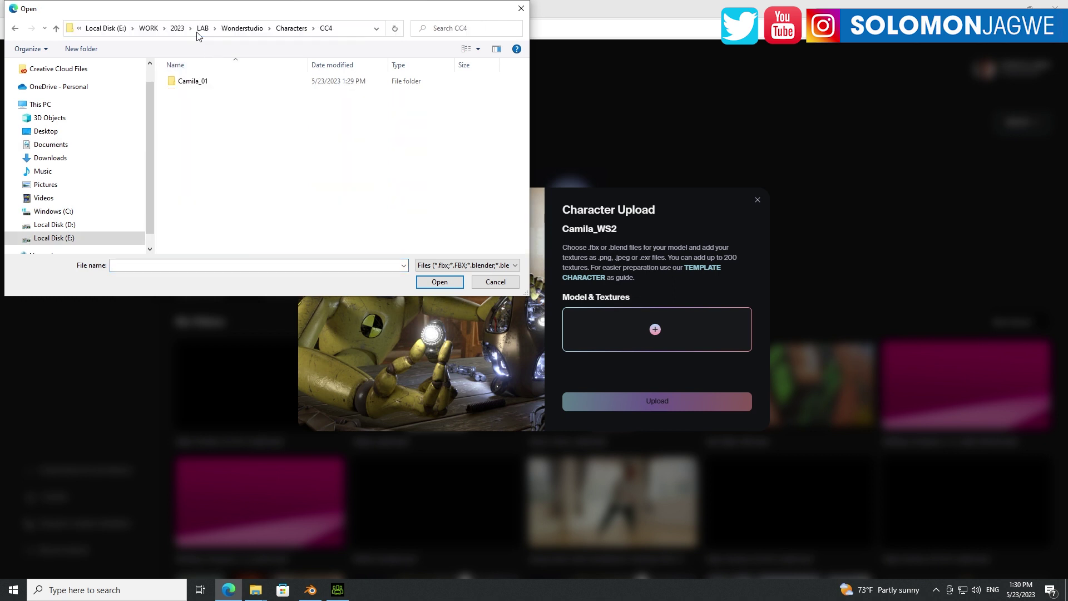
pyautogui.click(195, 84)
pyautogui.doubleClick(196, 84)
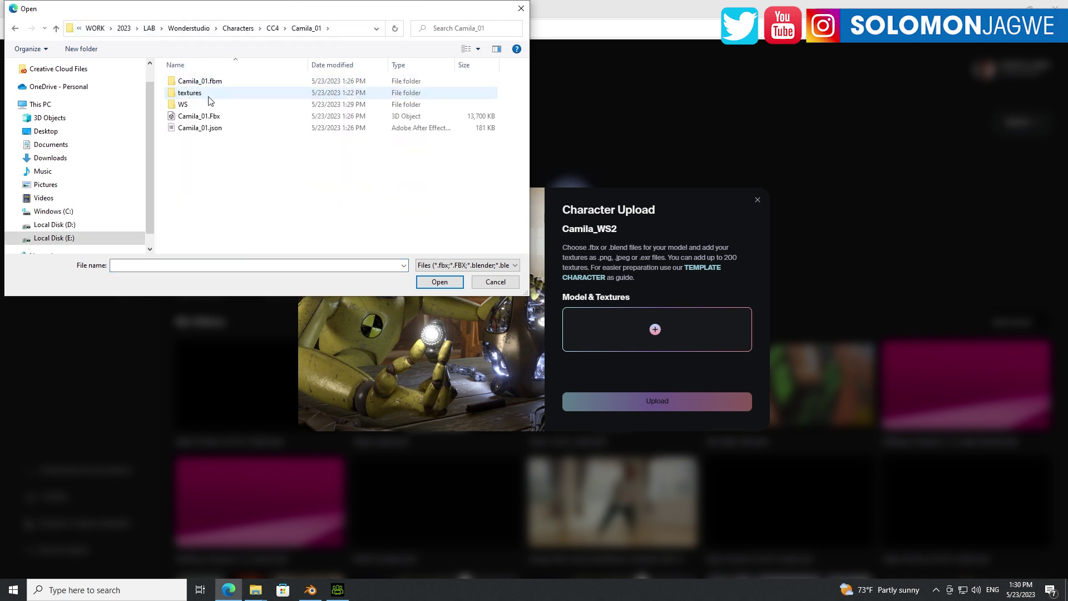
pyautogui.doubleClick(184, 104)
pyautogui.moveTo(528, 288); pyautogui.dragTo(758, 503)
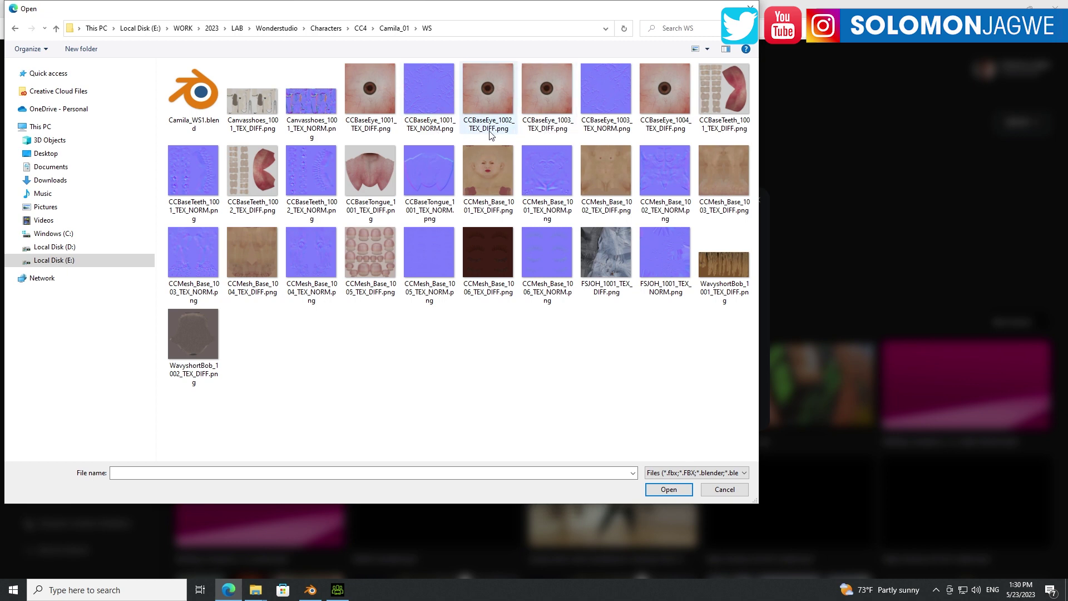
# Add Camila_WS1.blend and all texture PNGs in the WS folder to the character upload.
pyautogui.click(192, 90)
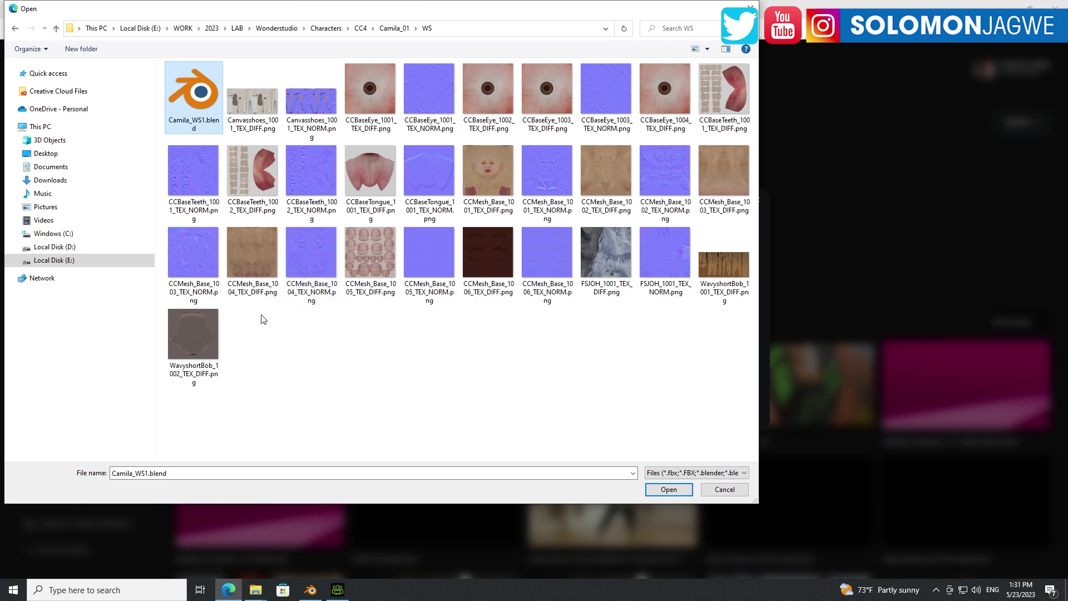
pyautogui.keyDown('shift'); pyautogui.click(207, 336); pyautogui.keyUp('shift')
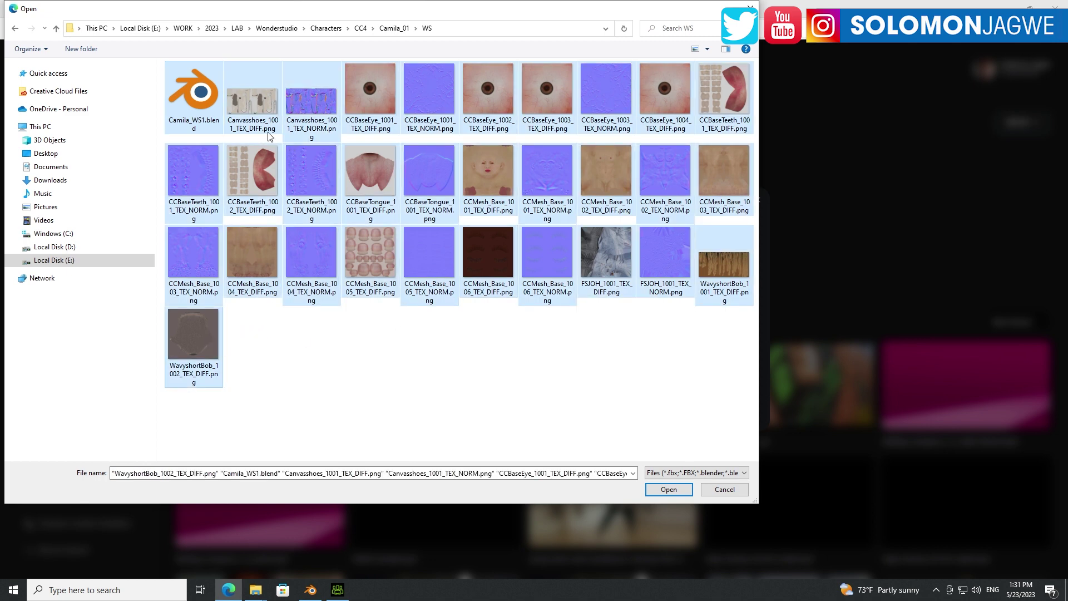
pyautogui.click(676, 491)
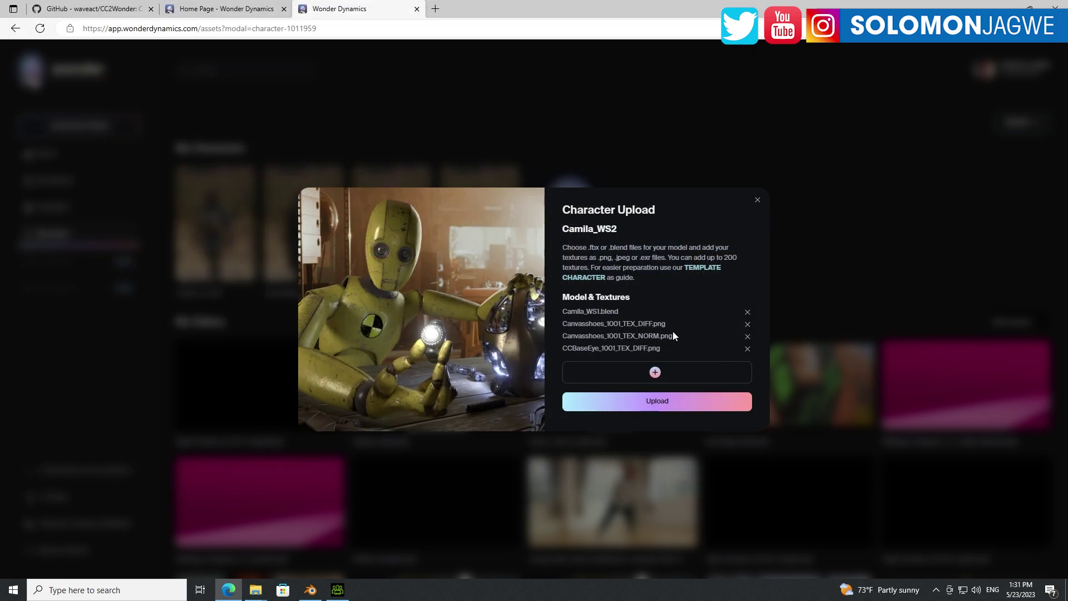
# Review the list of added files and upload the model and textures for Camila_WS2.
pyautogui.scroll(-10, 656, 322)
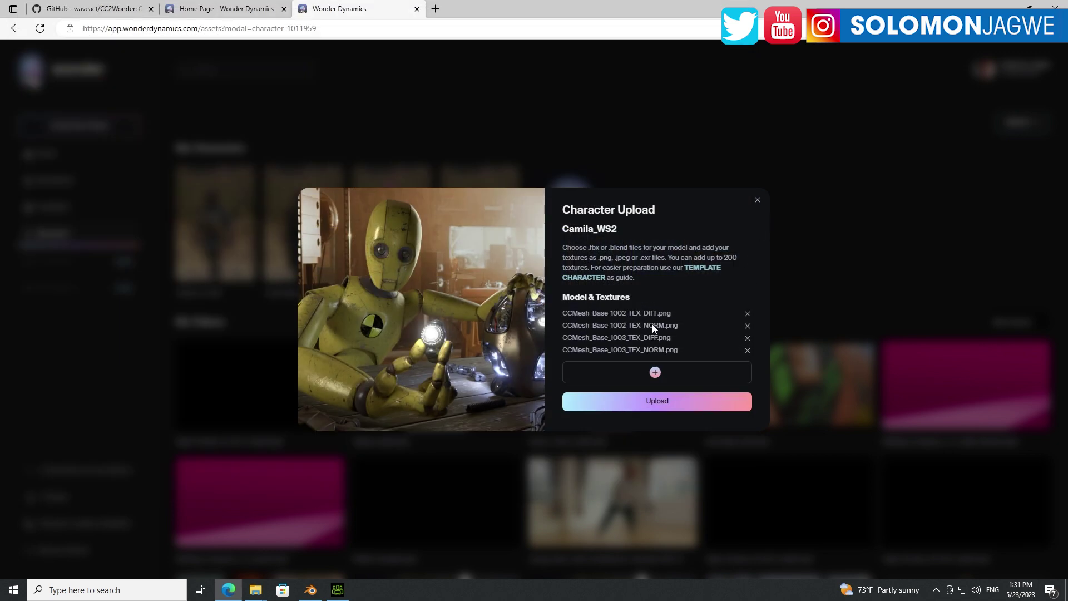
pyautogui.scroll(-3, 652, 324)
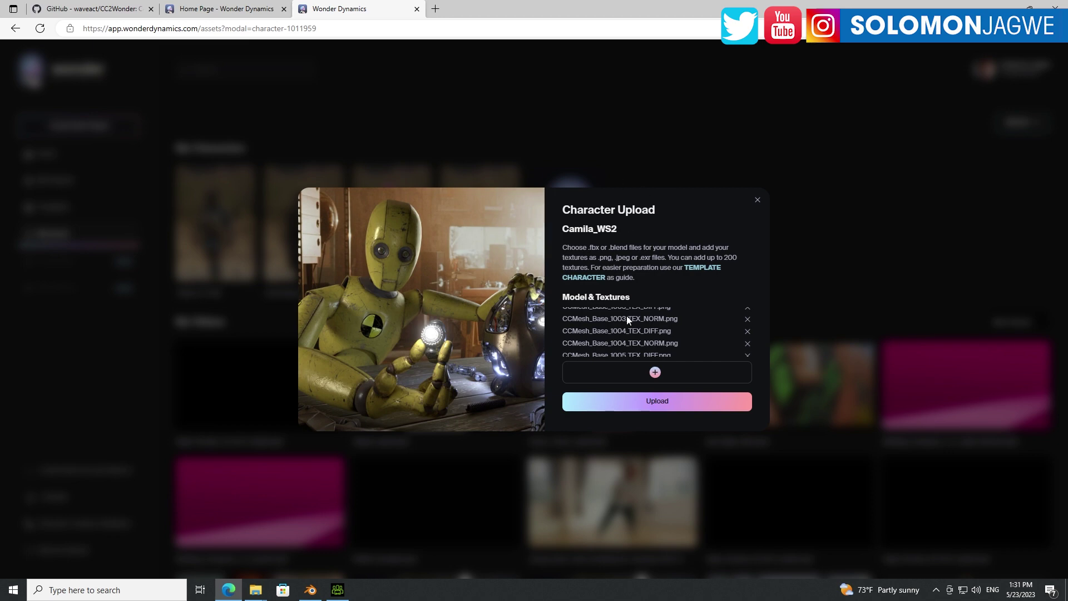
pyautogui.click(657, 403)
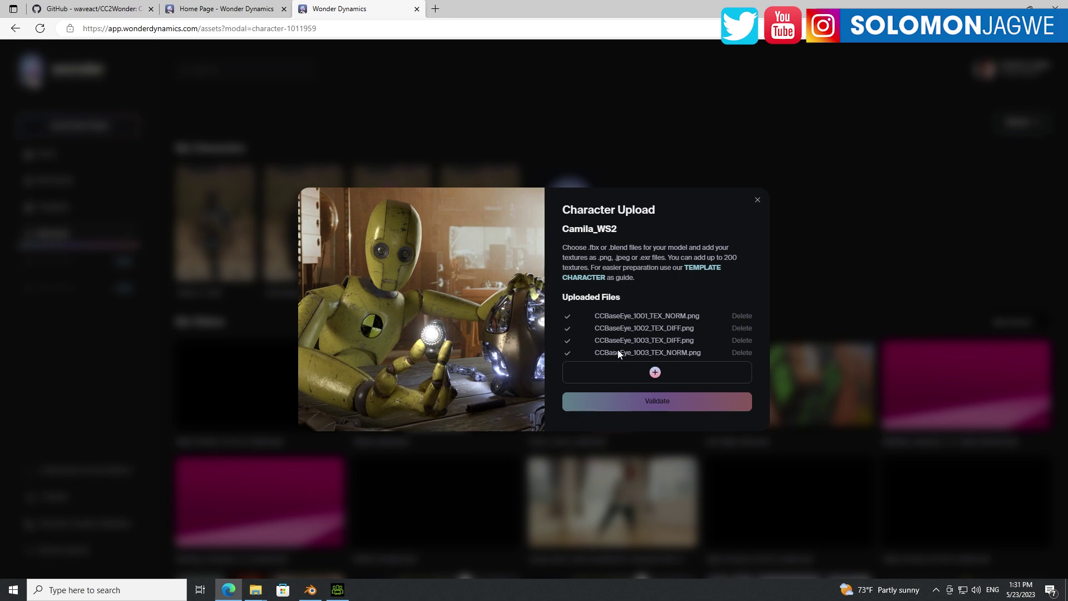
pyautogui.scroll(2, 675, 343)
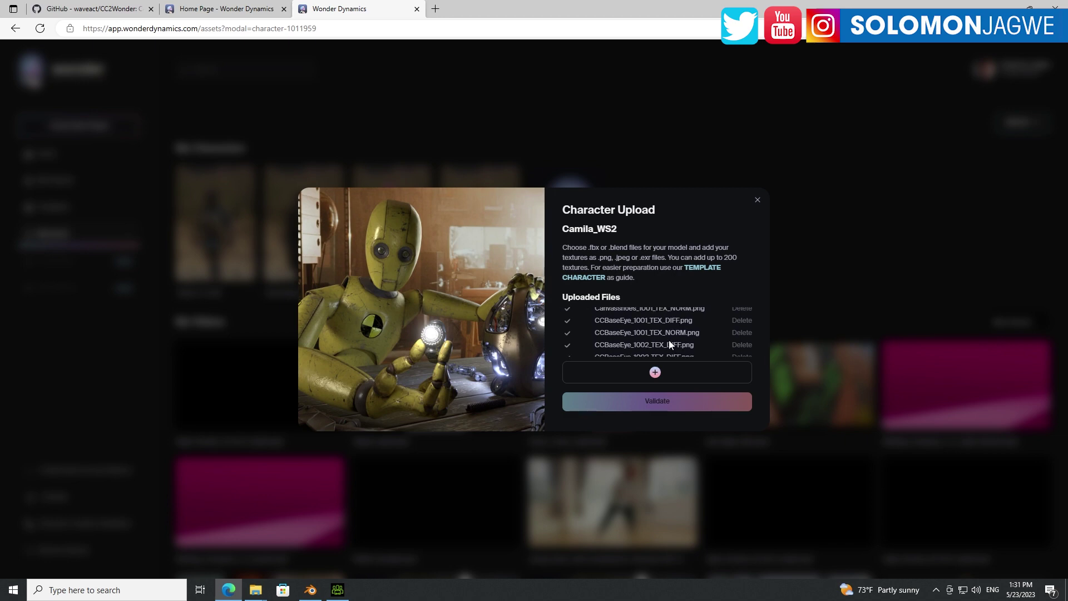
# Check that every uploaded Camila_WS2 file is complete, start the character validation and close the validation window.
pyautogui.scroll(2, 664, 336)
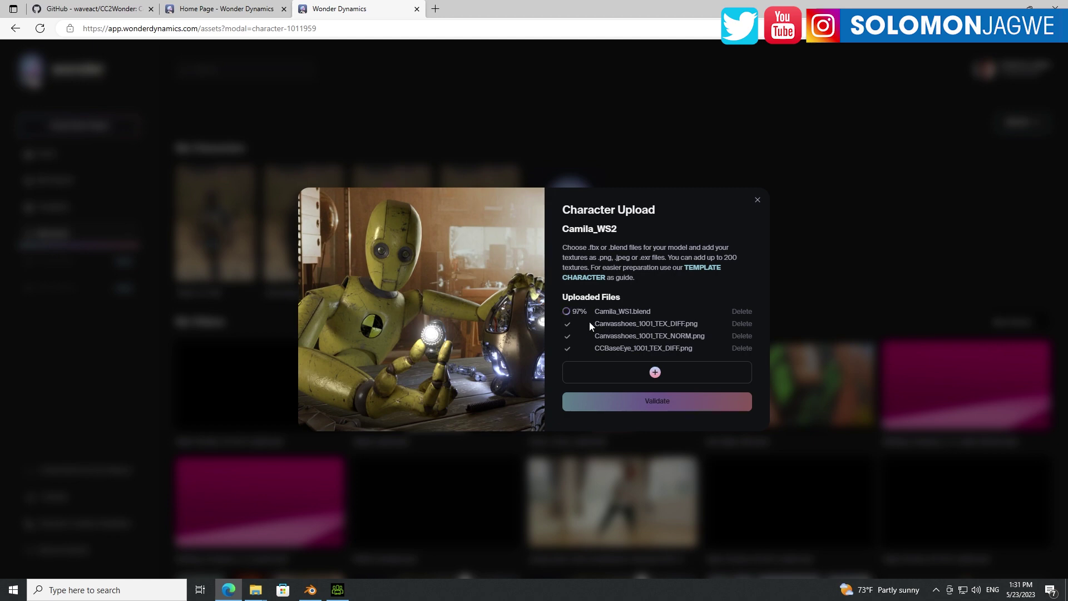
pyautogui.scroll(-6, 623, 322)
pyautogui.scroll(-8, 623, 329)
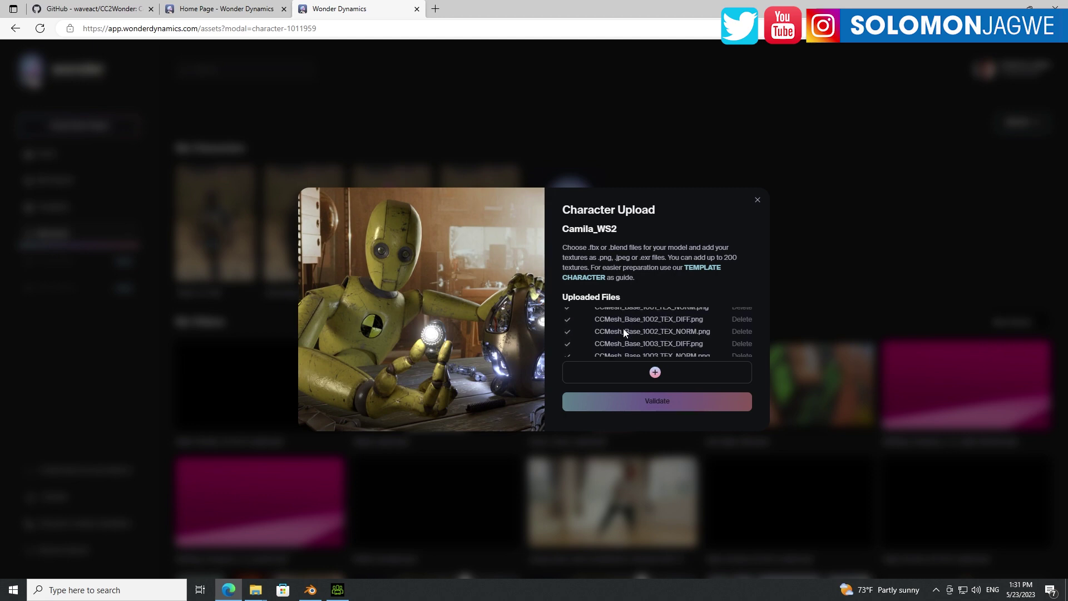
pyautogui.scroll(-4, 622, 328)
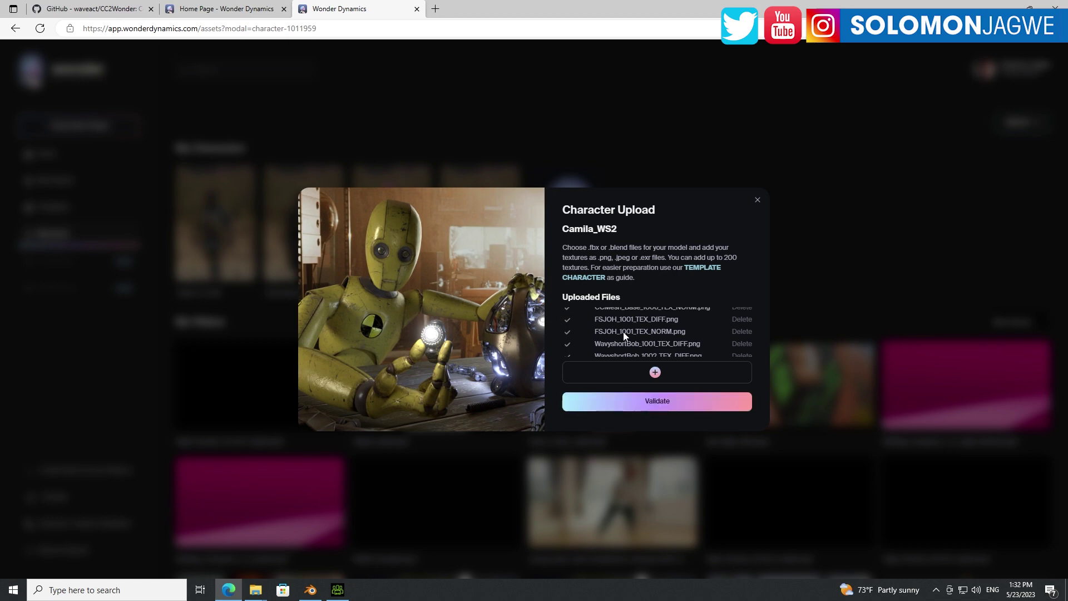
pyautogui.scroll(-1, 639, 333)
pyautogui.scroll(10, 639, 333)
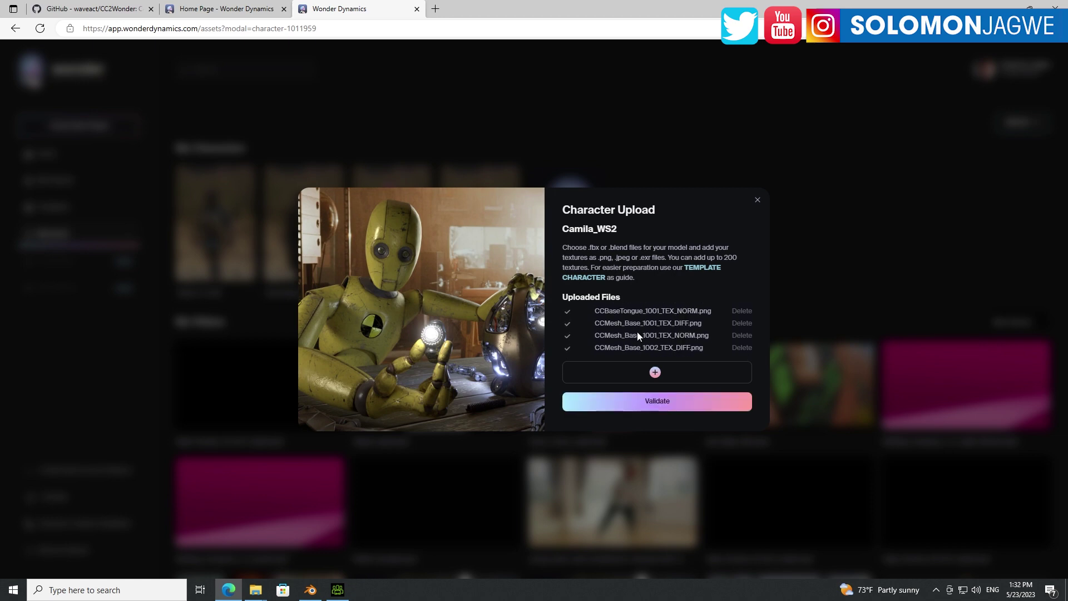
pyautogui.click(653, 399)
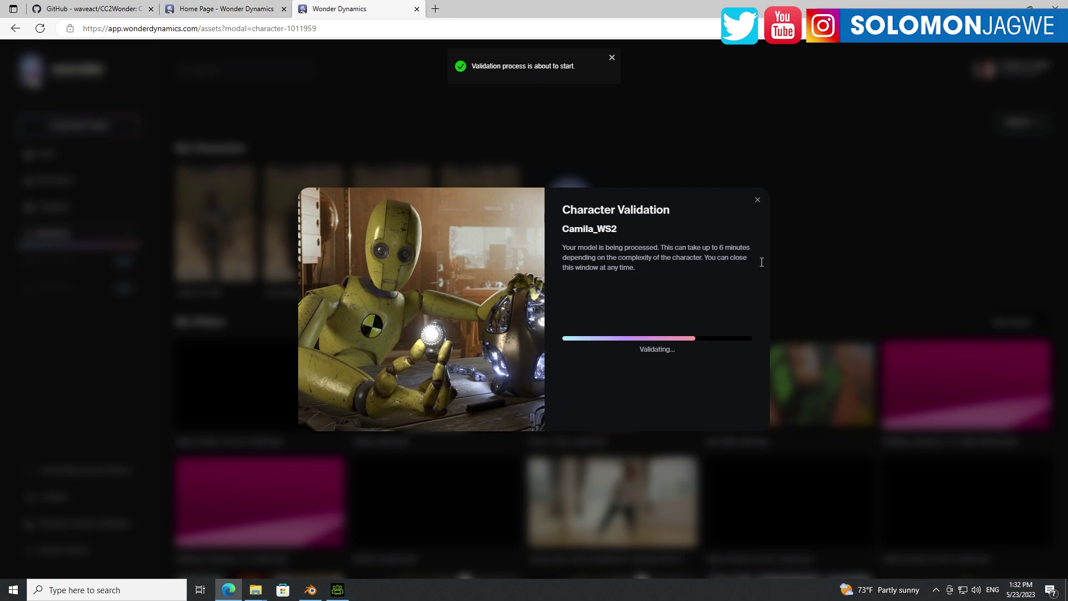
pyautogui.click(757, 200)
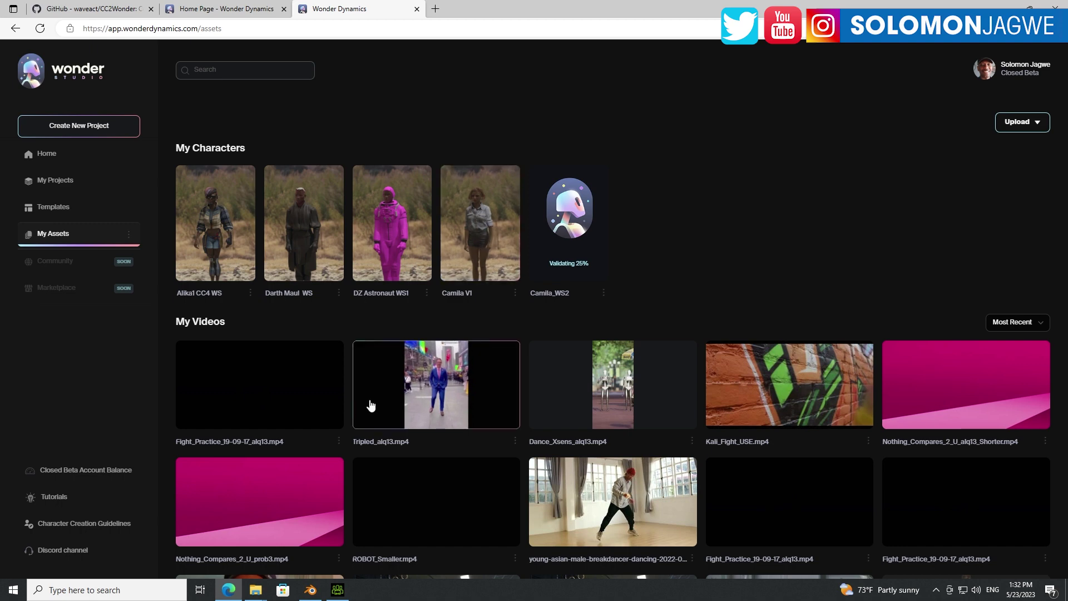
# Play the Camila V1 project video from My Projects, skipping to about its middle, and watch the Camila Dance video.
pyautogui.click(61, 183)
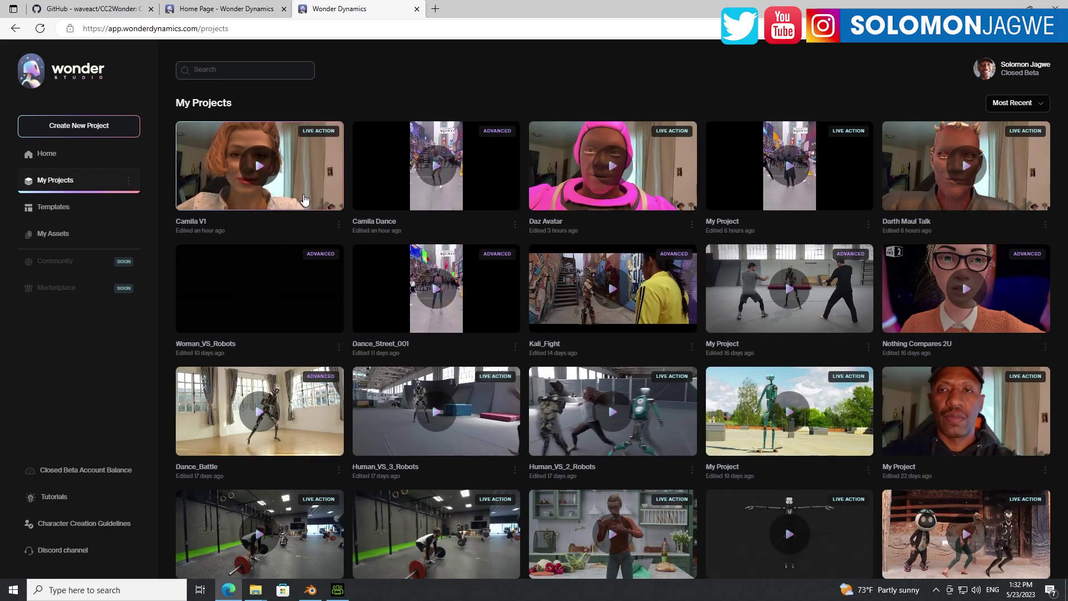
pyautogui.click(258, 167)
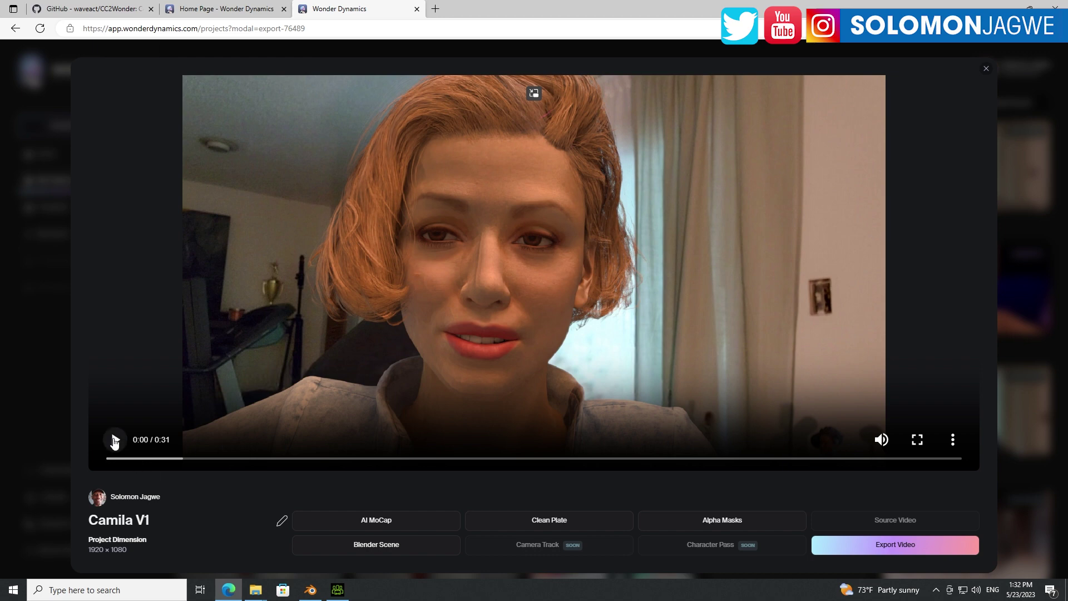
pyautogui.click(115, 440)
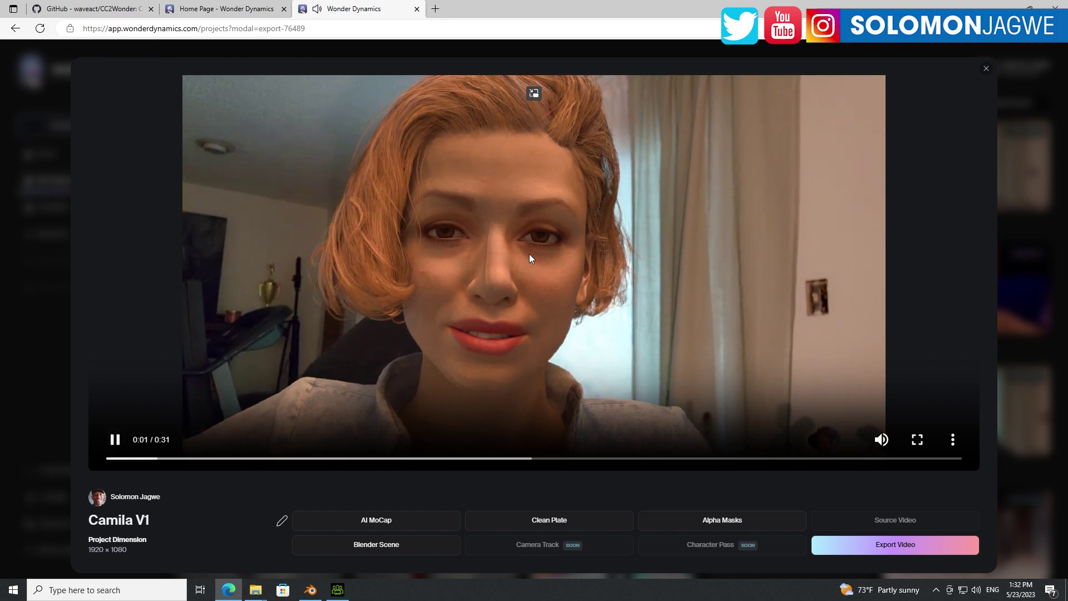
pyautogui.click(549, 459)
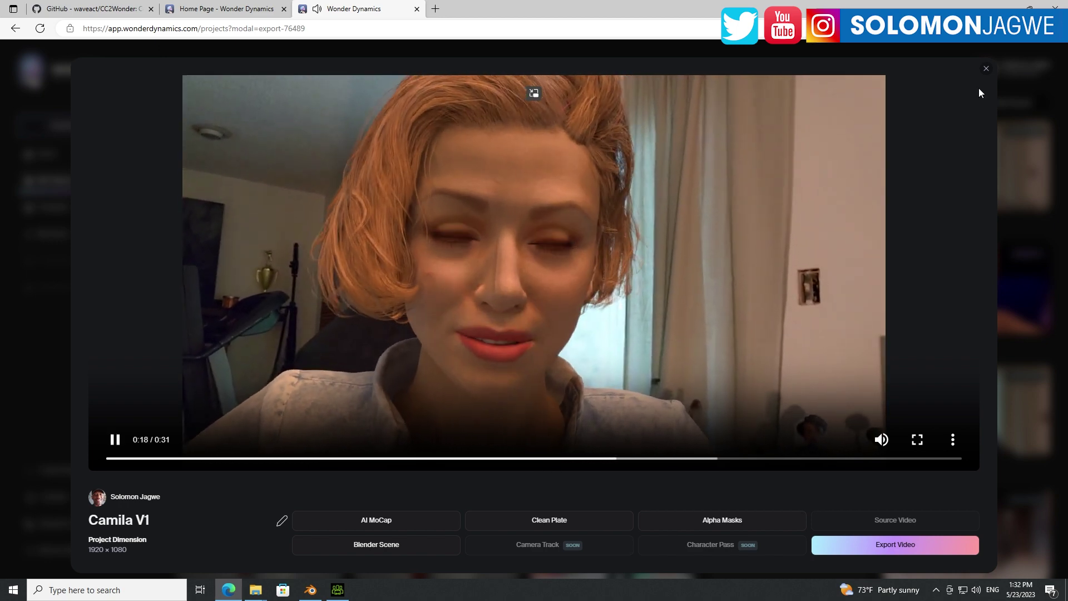
pyautogui.click(985, 68)
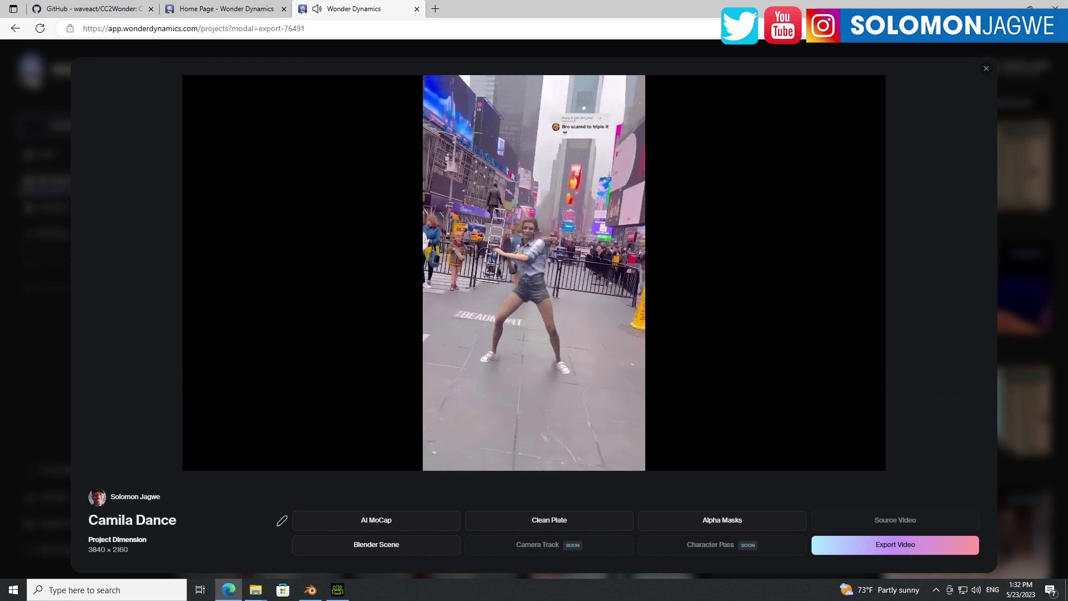
pyautogui.moveTo(546, 316)
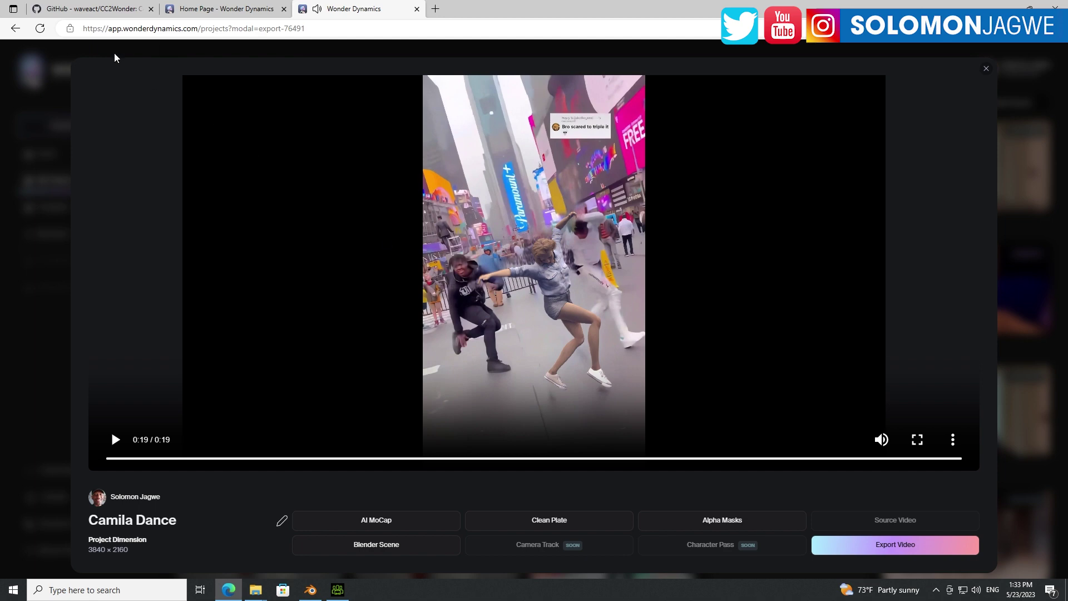
# Switch to the CC2Wonder GitHub page and read the README's supported versions, assets, installation and export instructions.
pyautogui.click(100, 10)
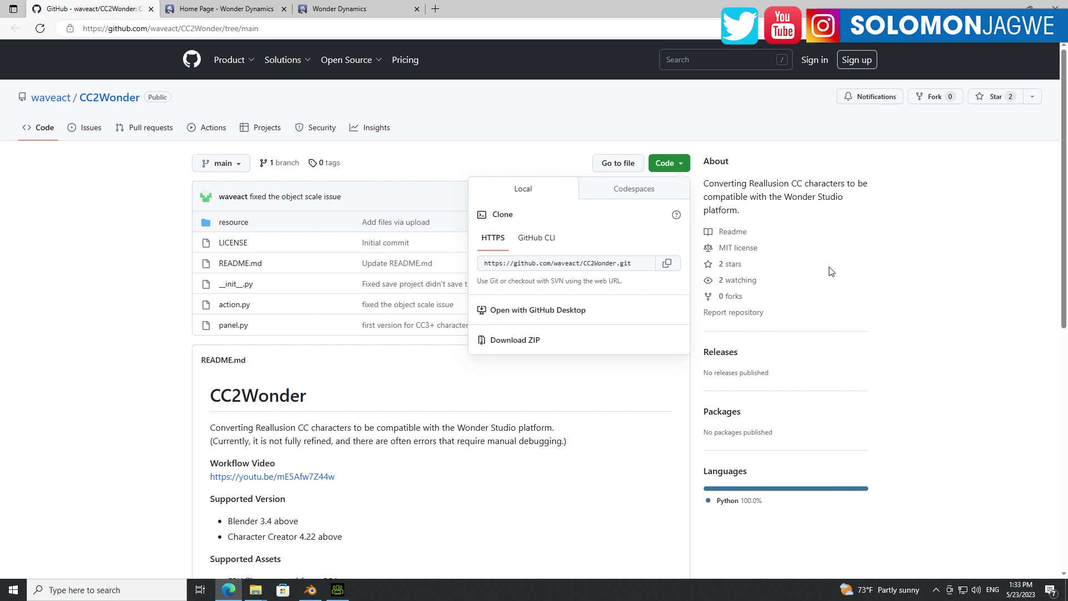
pyautogui.click(989, 253)
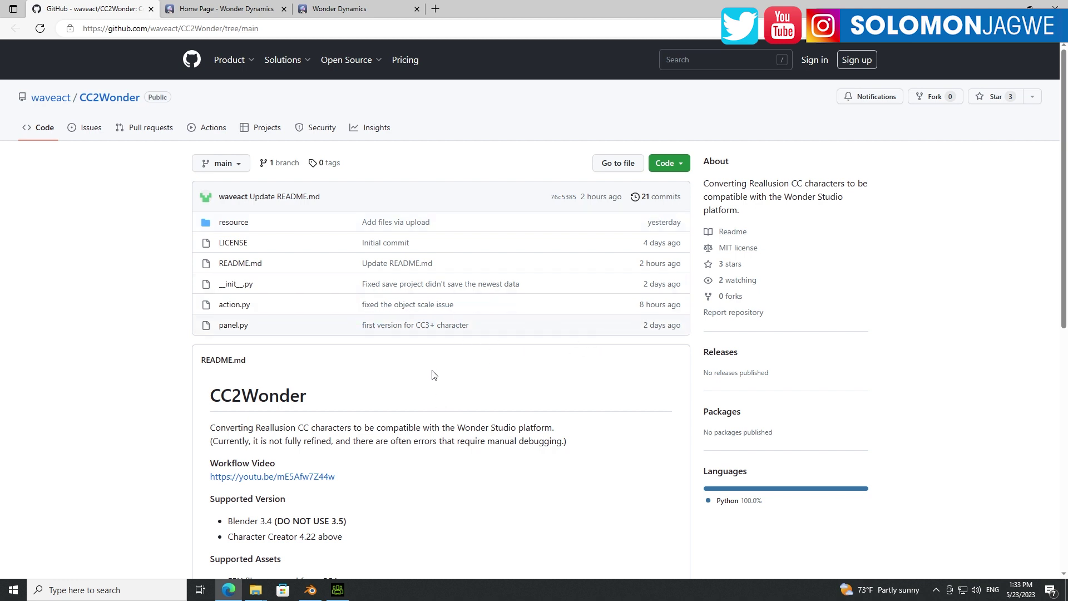
pyautogui.scroll(-3, 538, 366)
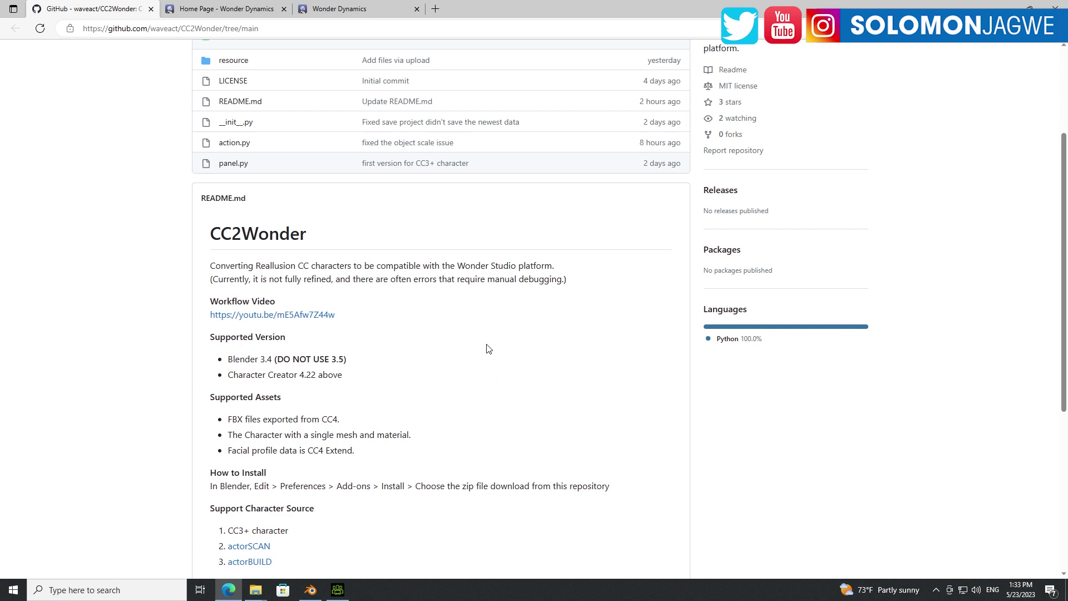
pyautogui.scroll(-1, 485, 345)
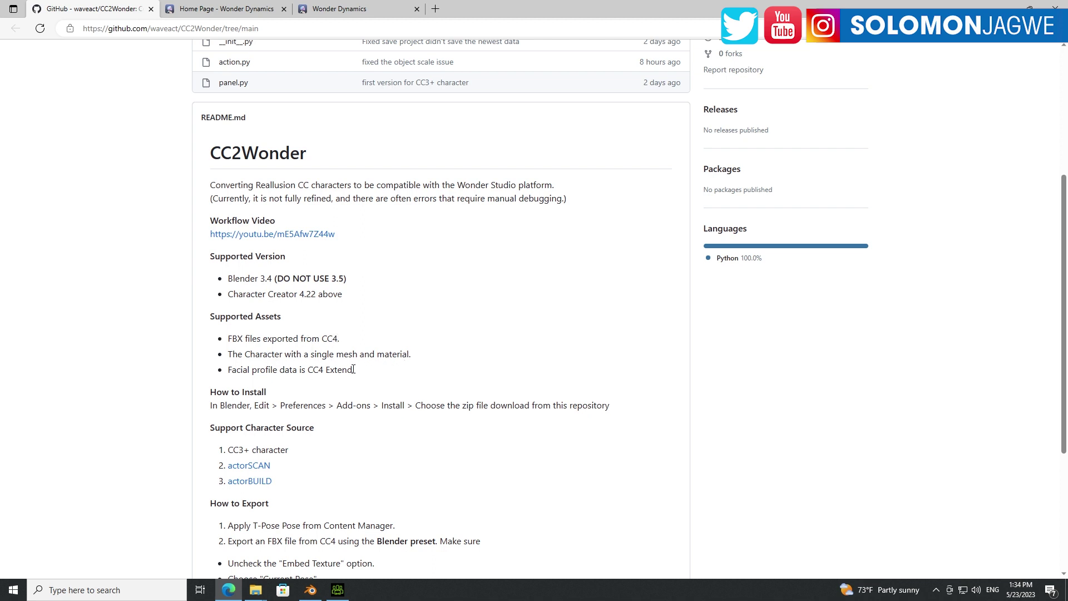
pyautogui.scroll(-3, 364, 376)
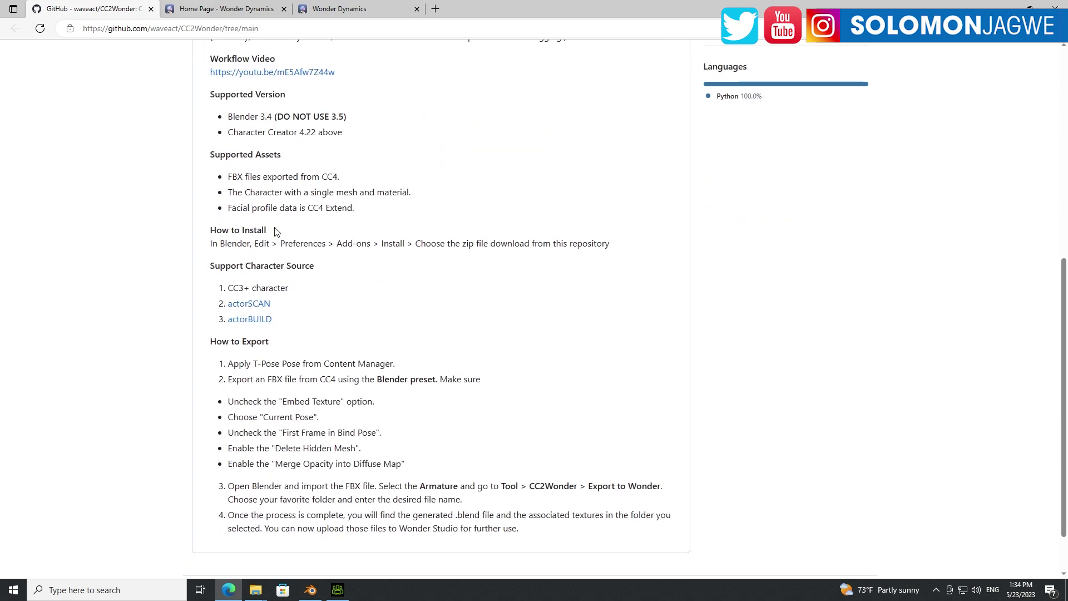
pyautogui.scroll(-2, 341, 325)
pyautogui.scroll(9, 345, 333)
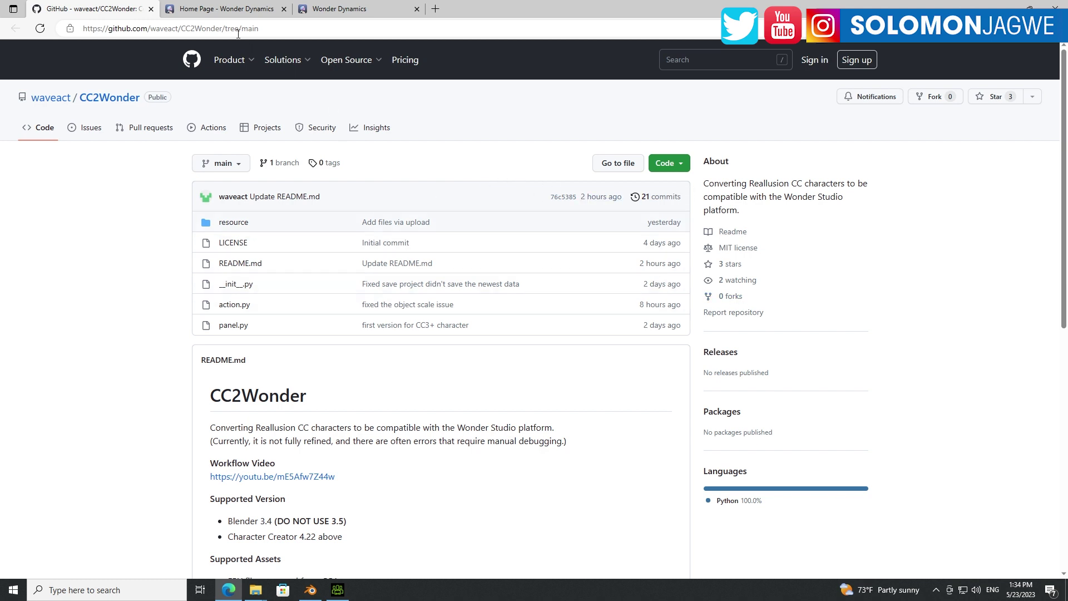
# Return to Wonder Studio, replay the Camila Dance video and close its preview.
pyautogui.click(228, 9)
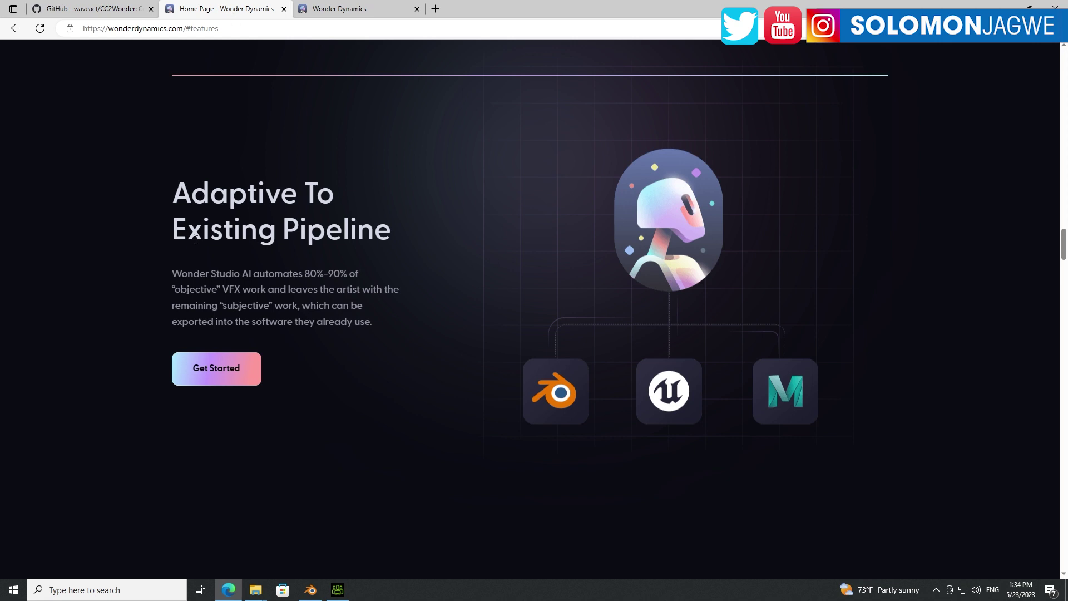
pyautogui.click(344, 14)
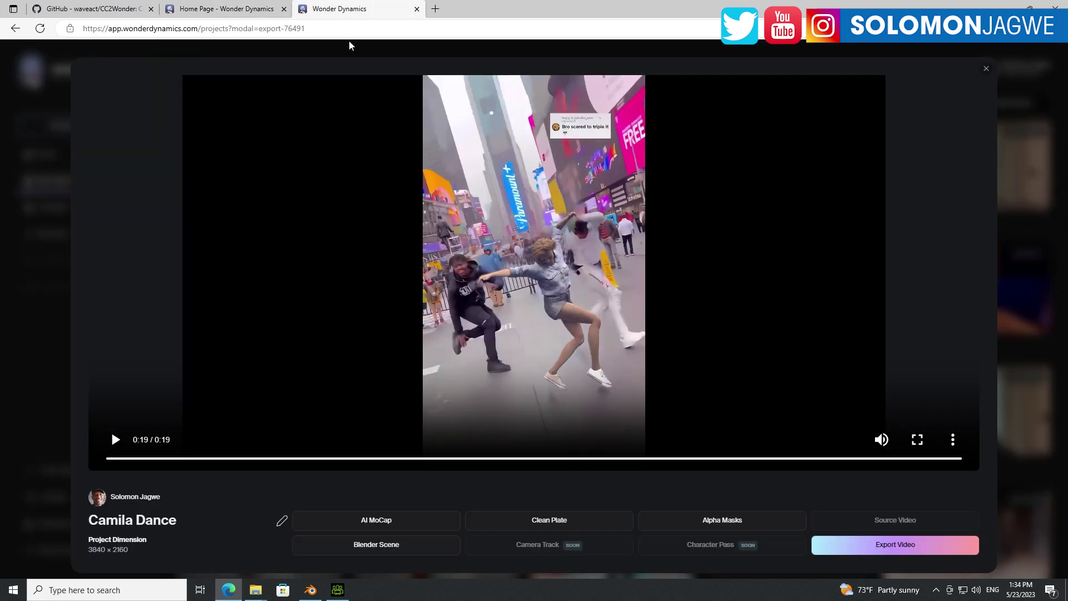
pyautogui.click(115, 440)
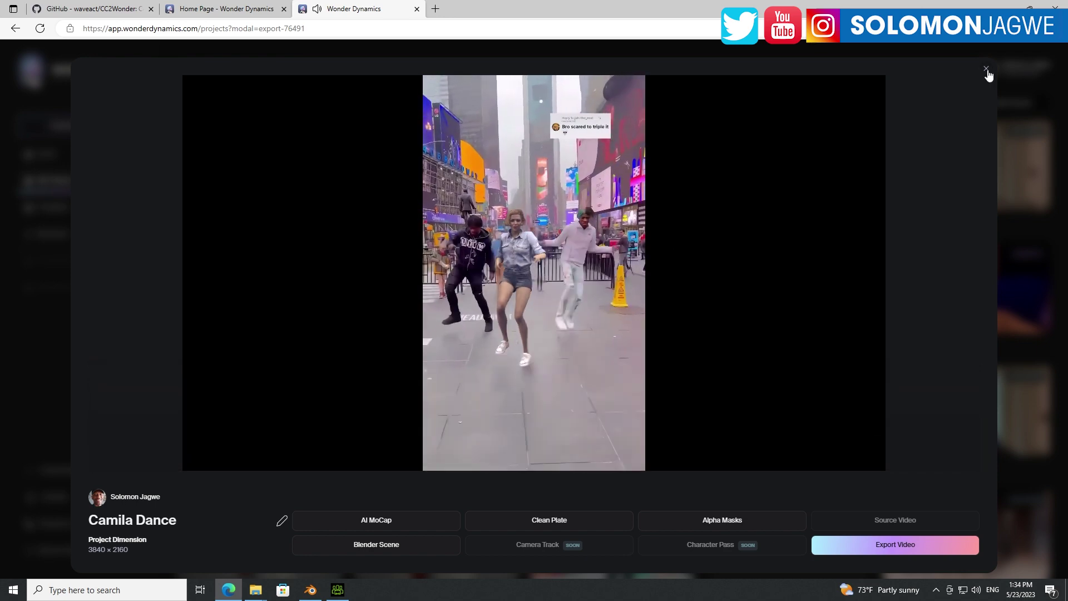
pyautogui.click(987, 74)
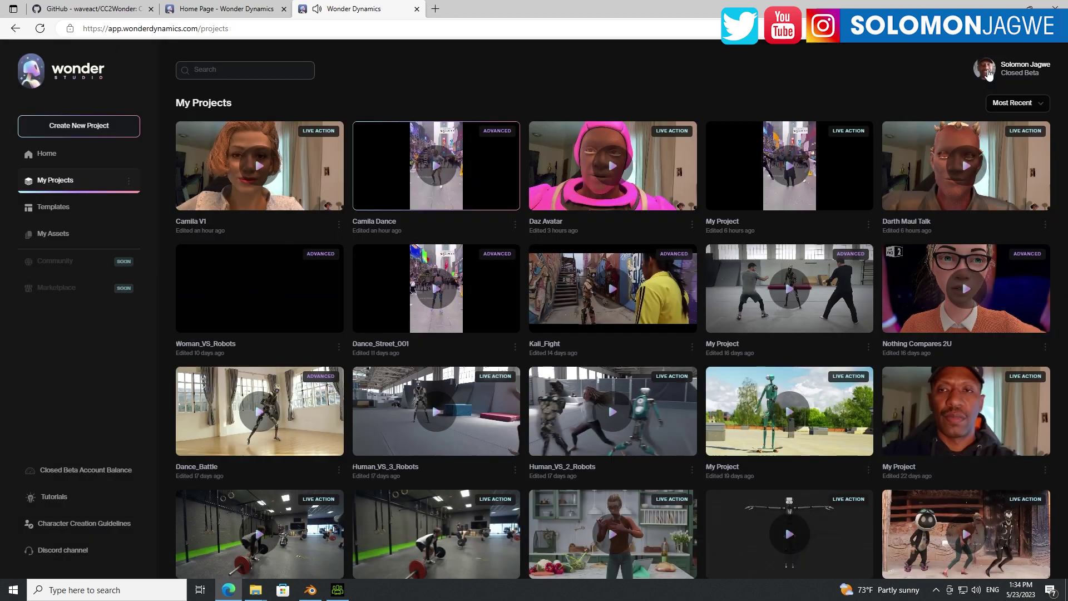
# Open the Camila V1 project again and play its video from 0:08.
pyautogui.click(268, 169)
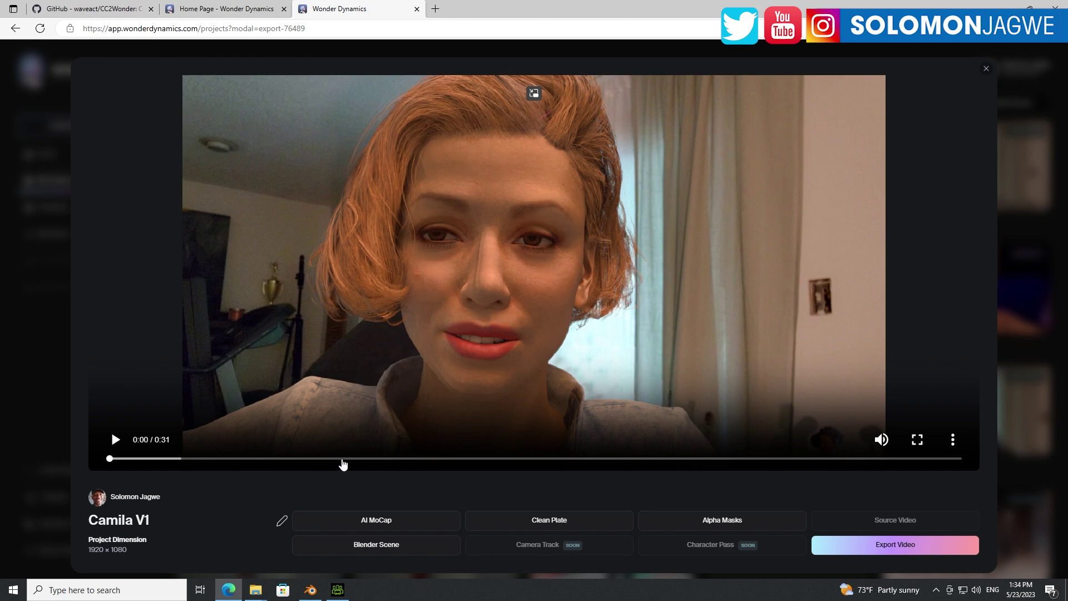
pyautogui.click(341, 458)
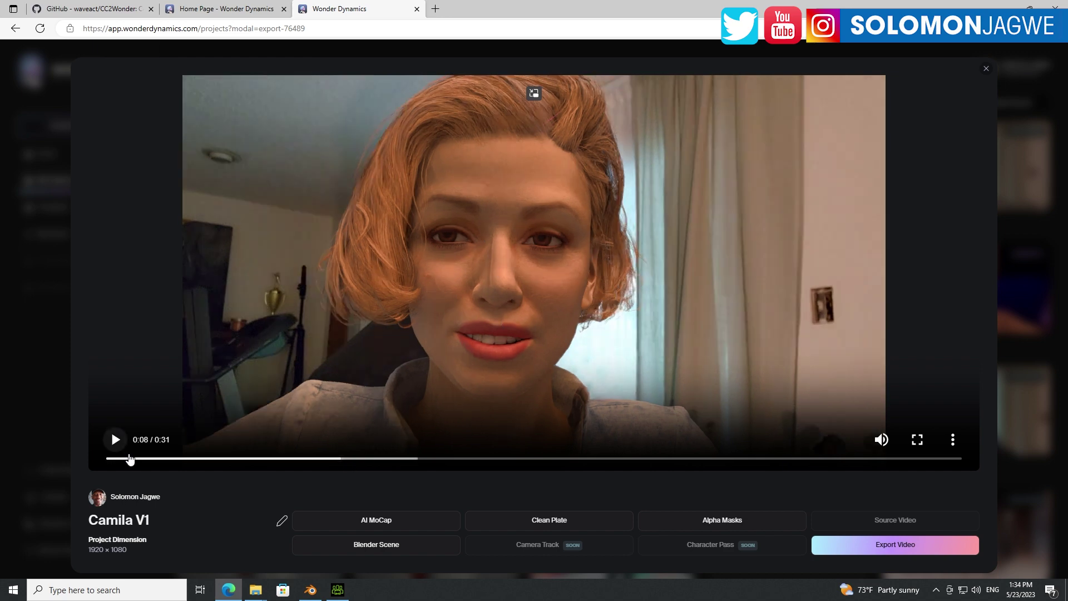
pyautogui.click(115, 443)
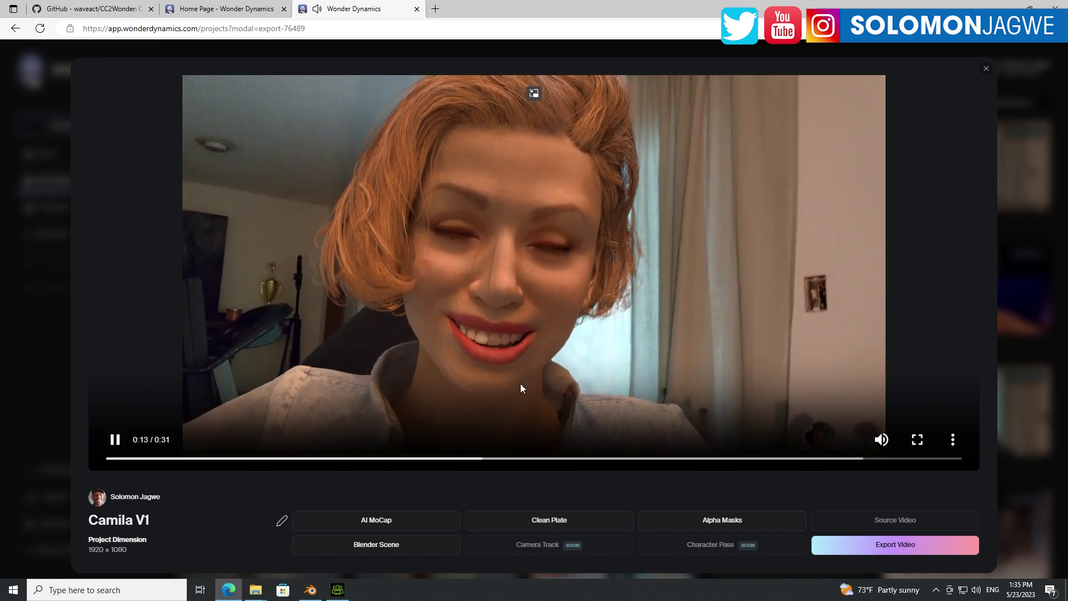
# Download Camila V1's Blender scene and extract the cut0_0_949_lighting.blend file from output_full_scenes_files.zip into the Camila_01 folder.
pyautogui.scroll(-1, 553, 470)
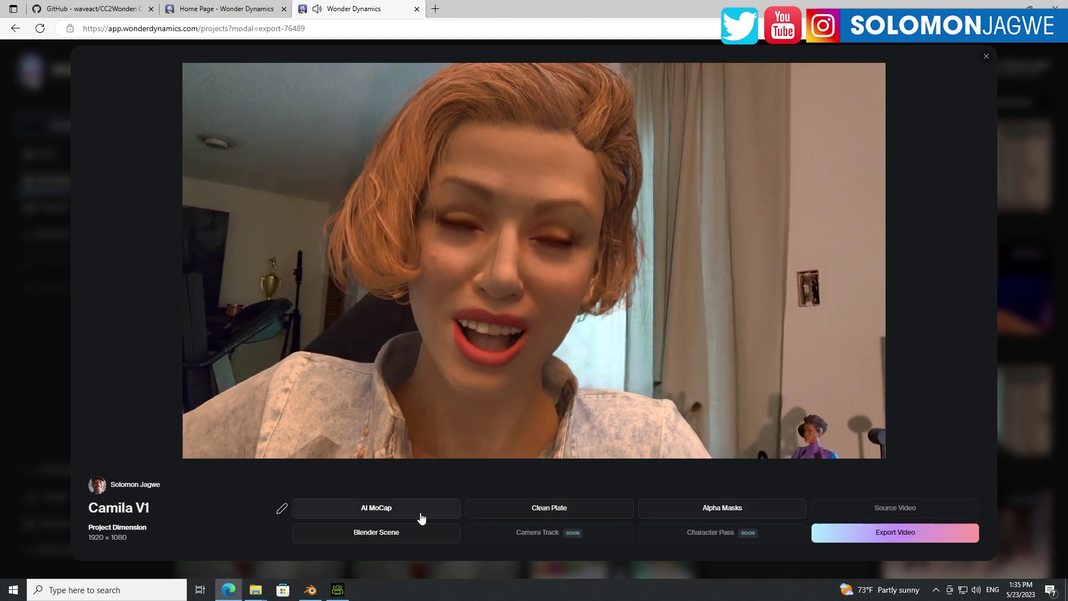
pyautogui.click(386, 533)
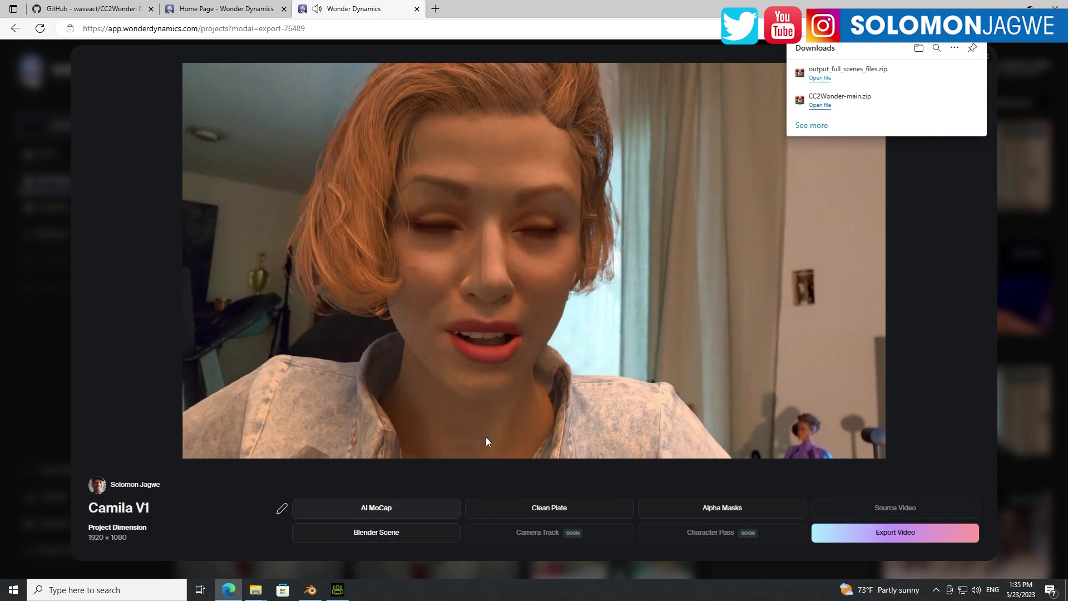
pyautogui.click(820, 78)
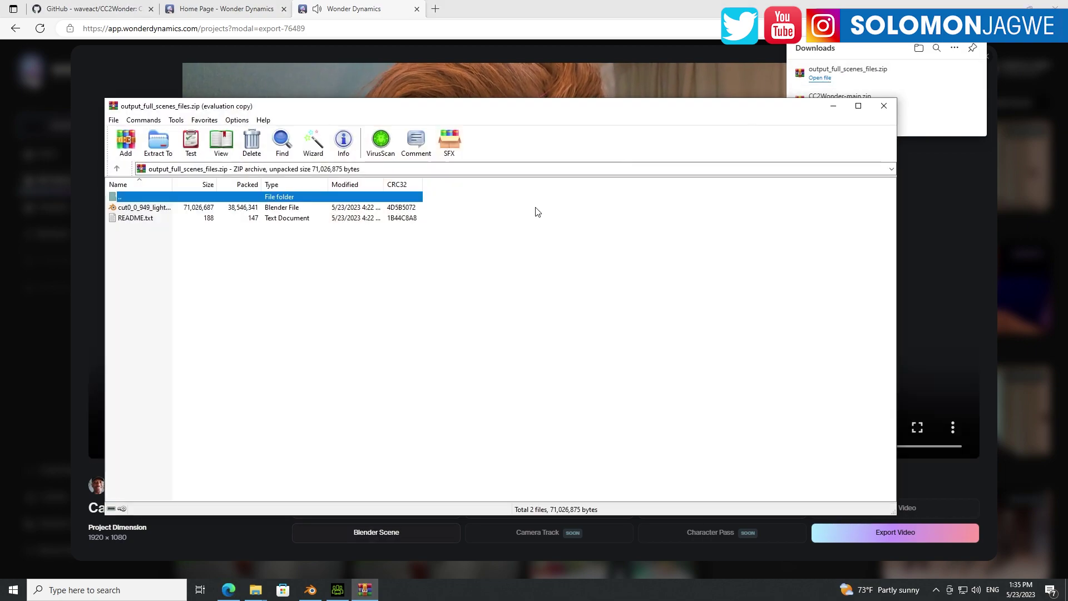
pyautogui.moveTo(140, 212); pyautogui.dragTo(678, 183)
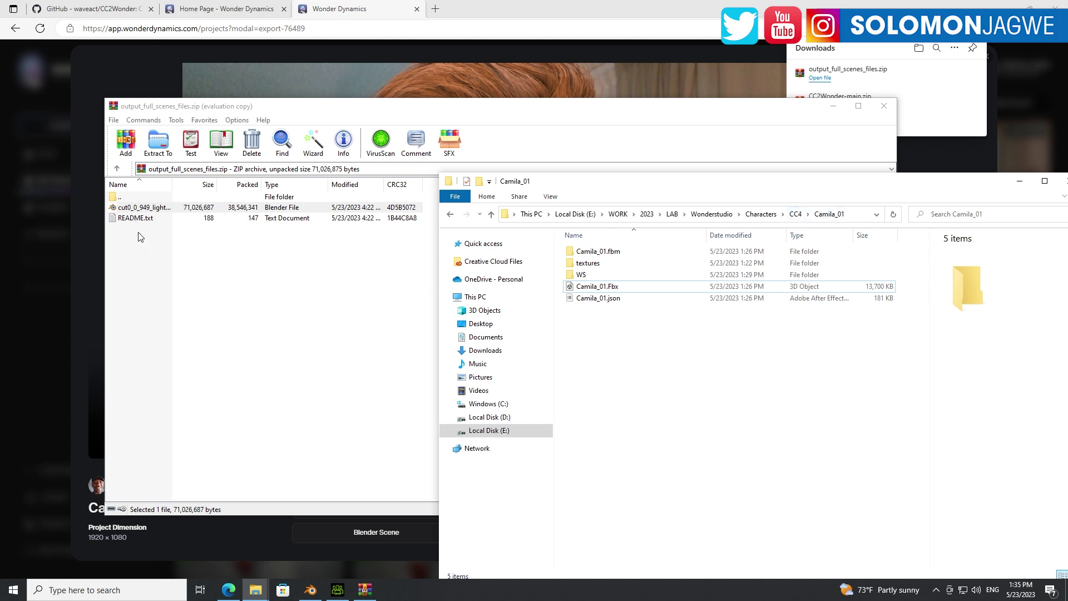
pyautogui.moveTo(136, 211); pyautogui.dragTo(920, 412)
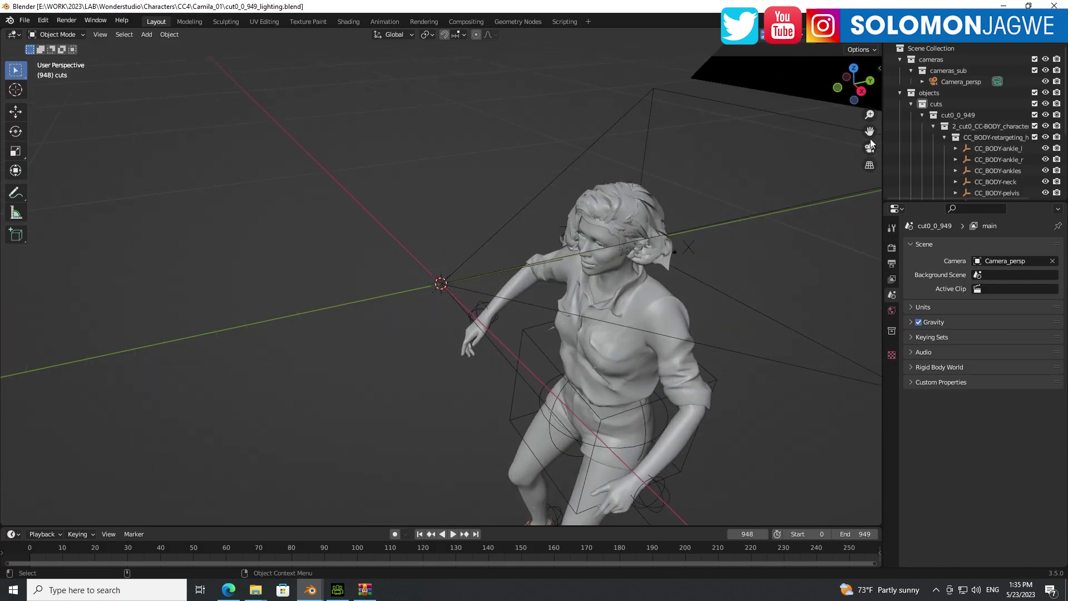
# In Blender, play the cut0_0_949_lighting.blend animation and examine the character's face and upper body from the front.
pyautogui.moveTo(869, 132); pyautogui.dragTo(889, 136)
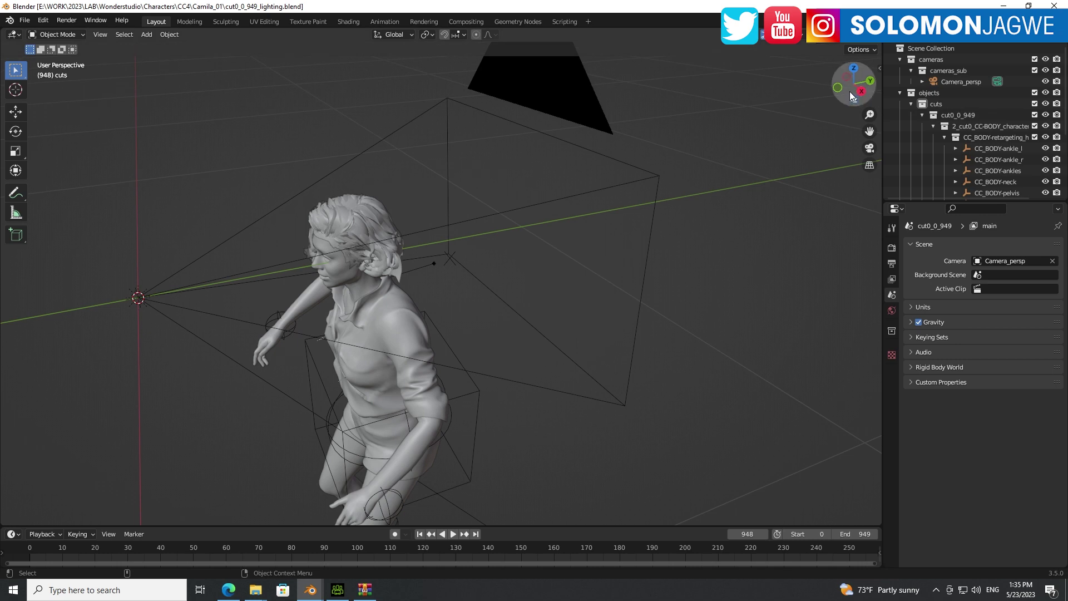
pyautogui.moveTo(853, 96); pyautogui.dragTo(854, 96)
pyautogui.scroll(2, 554, 334)
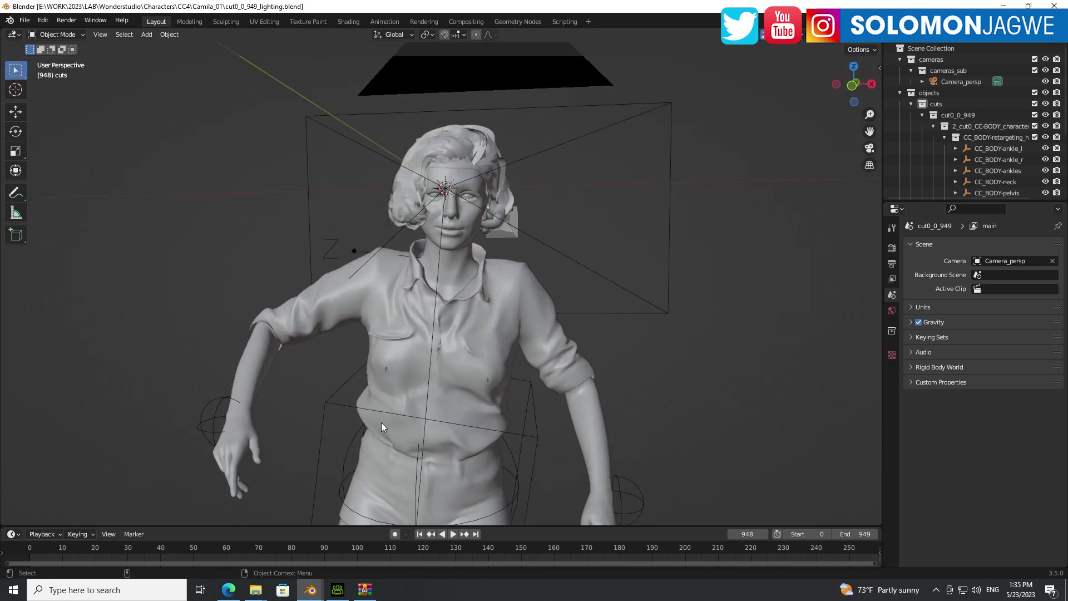
pyautogui.scroll(-4, 397, 418)
pyautogui.scroll(6, 427, 440)
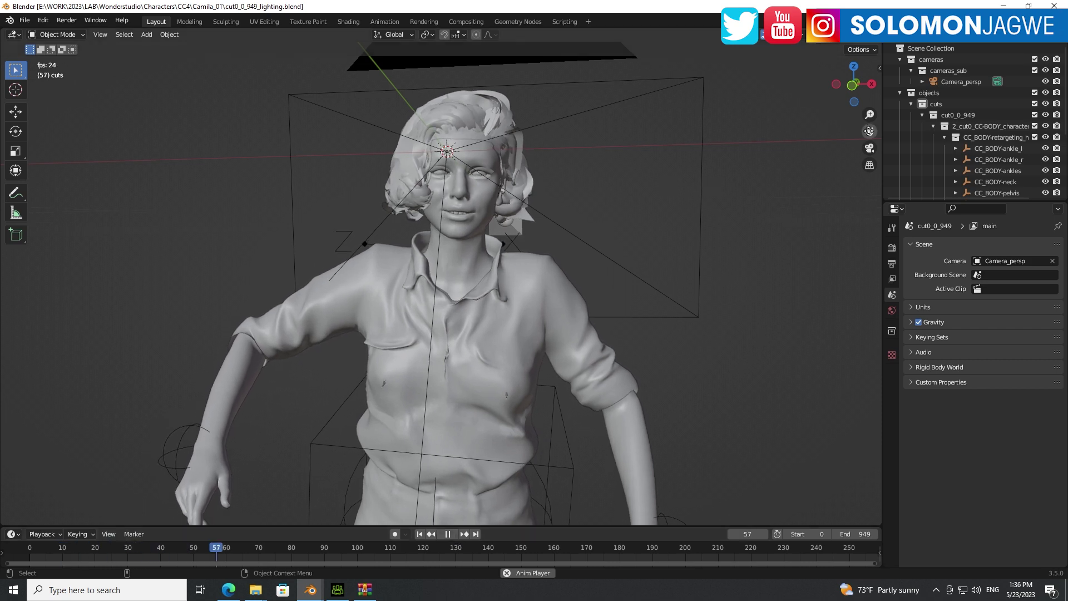
pyautogui.moveTo(868, 132); pyautogui.dragTo(702, 60)
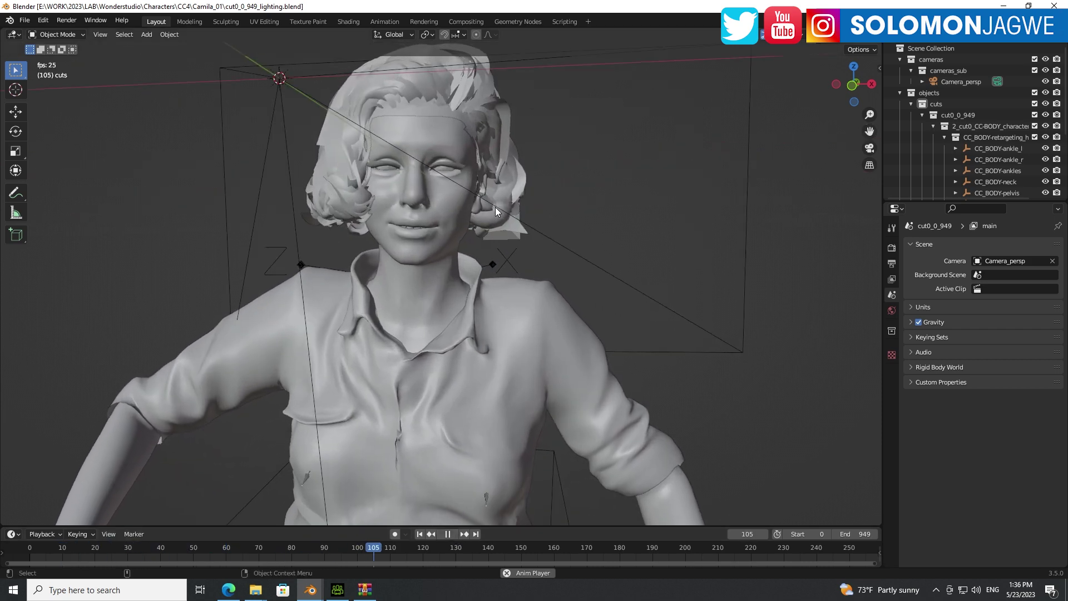
pyautogui.scroll(2, 494, 206)
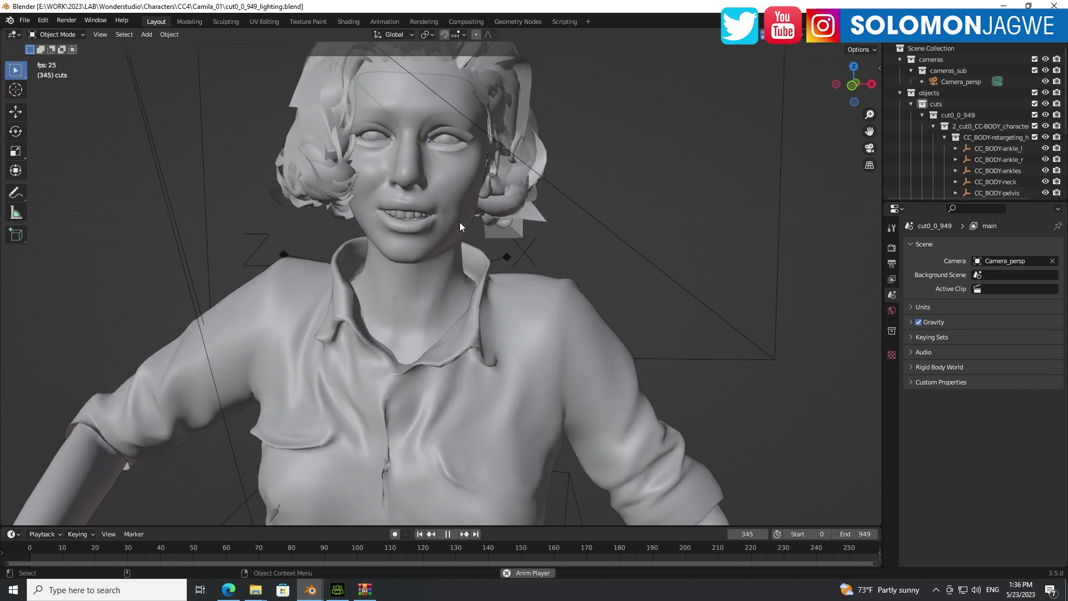
# Check the character in Material Preview shading with the animation paused, and return the viewport to Solid shading.
pyautogui.scroll(-3, 389, 225)
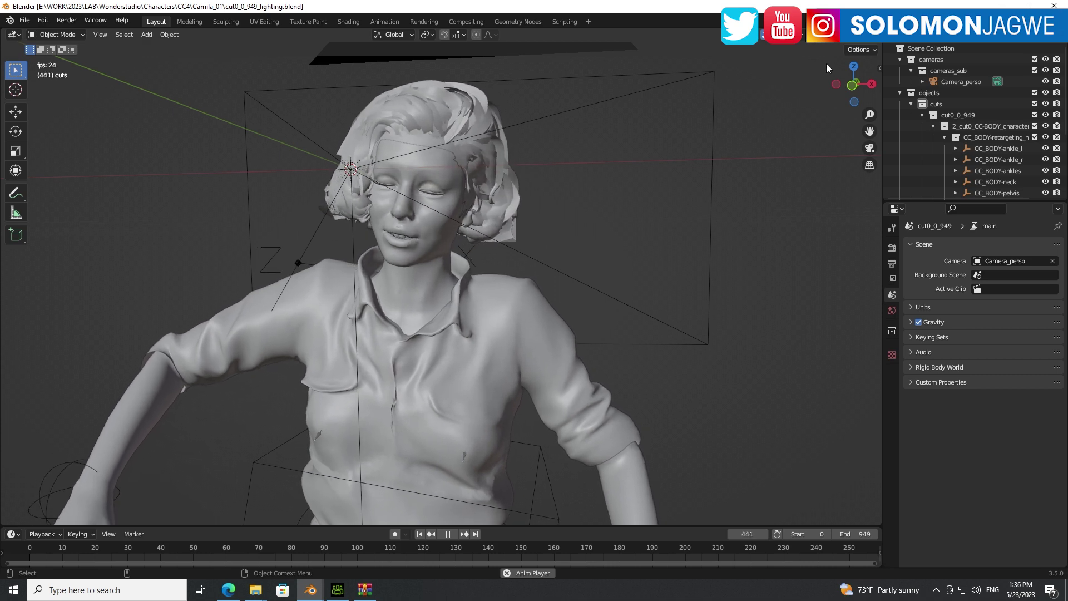
pyautogui.click(853, 44)
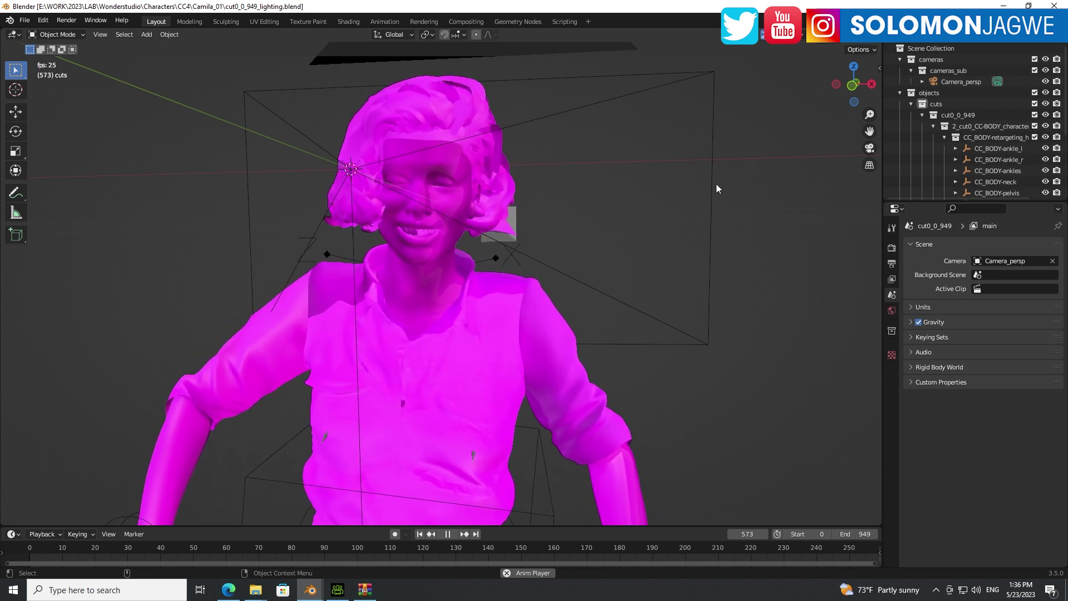
pyautogui.click(448, 533)
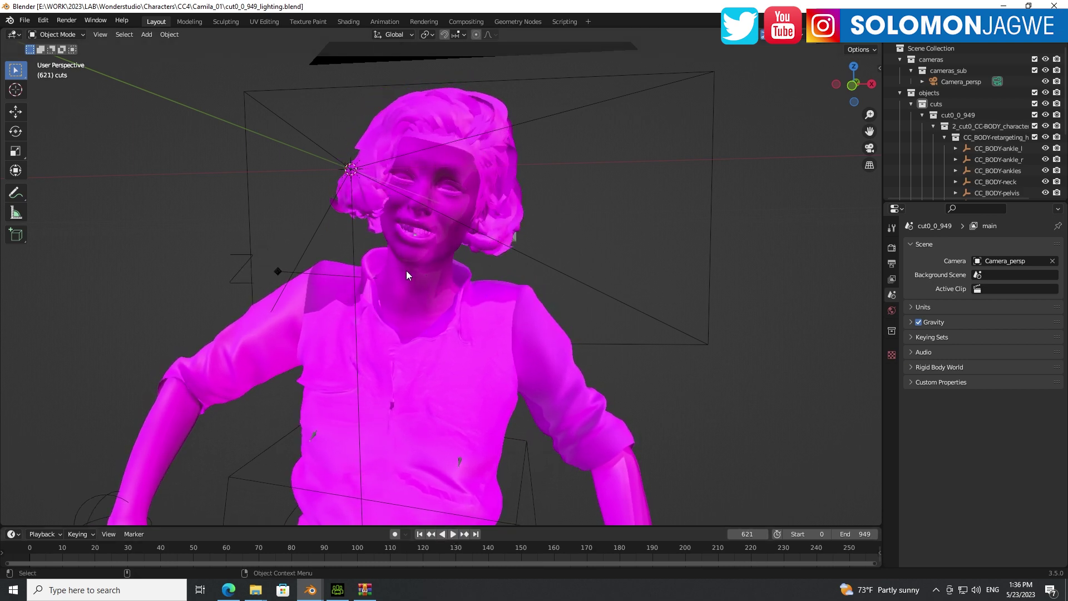
pyautogui.moveTo(854, 83)
pyautogui.mouseDown()
pyautogui.moveTo(745, 88)
pyautogui.moveTo(854, 85)
pyautogui.mouseUp()
pyautogui.click(841, 35)
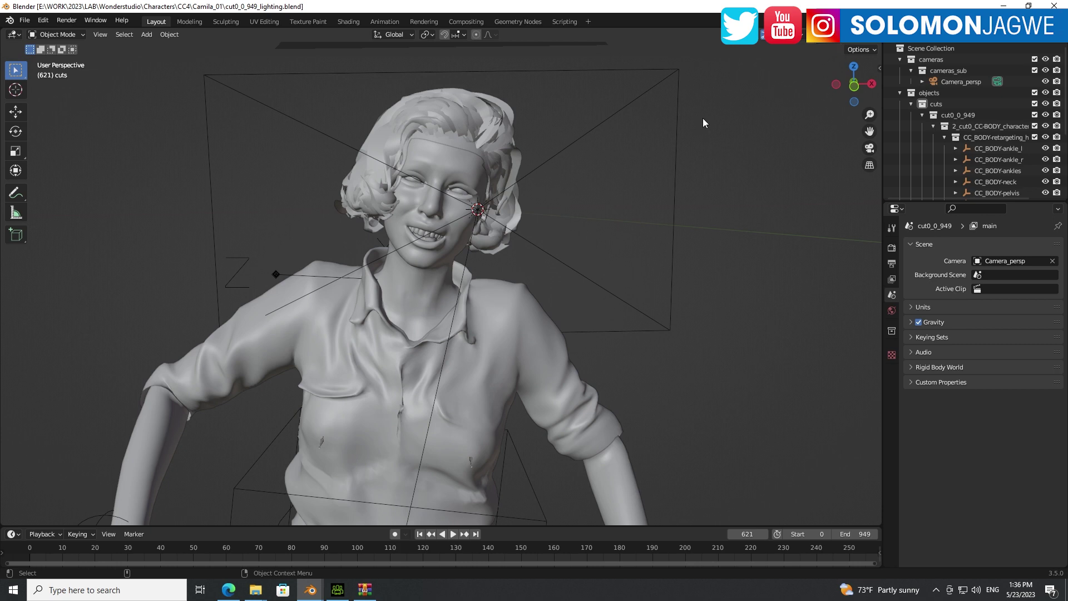
# Frame the character's head and shoulders in the viewport and resume the animation playback.
pyautogui.scroll(3, 539, 223)
pyautogui.moveTo(870, 131); pyautogui.dragTo(833, 179)
pyautogui.click(453, 535)
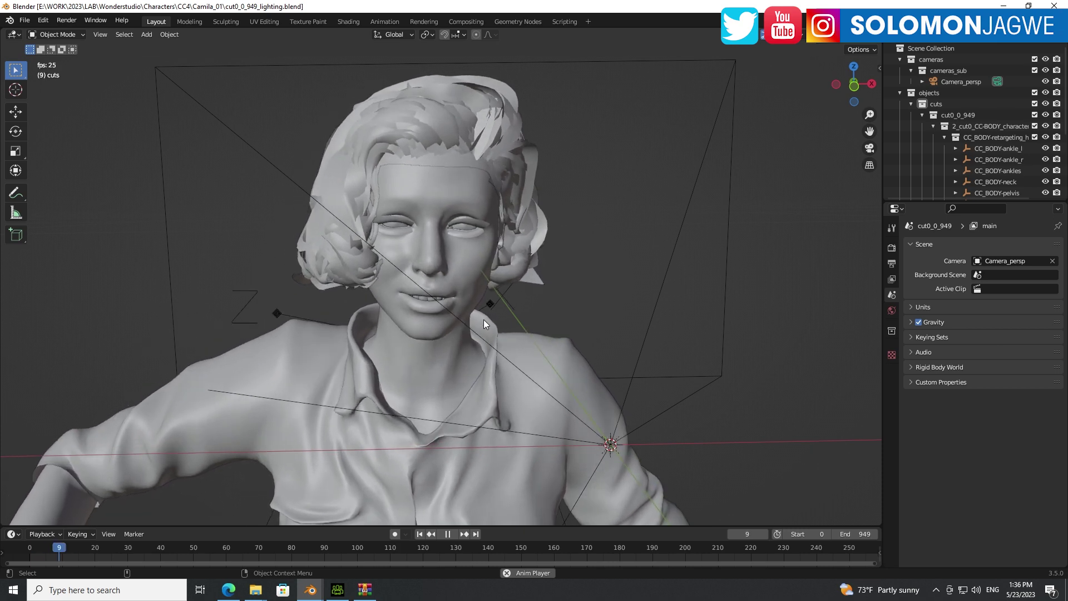
# Switch to Wonder Studio in the browser and replay the Camila V1 video from the beginning.
pyautogui.click(228, 591)
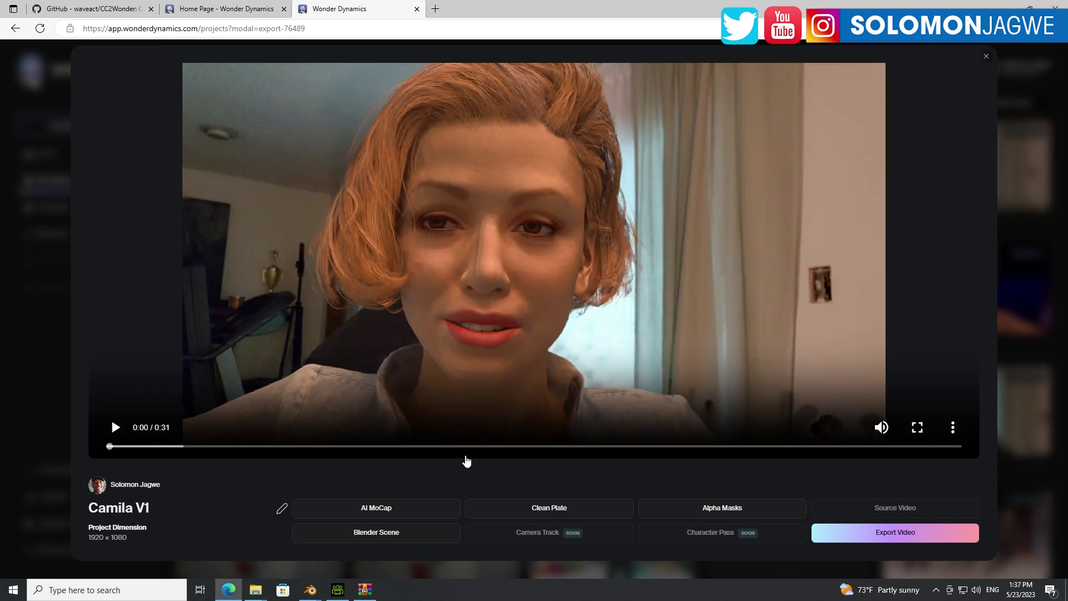
pyautogui.click(117, 432)
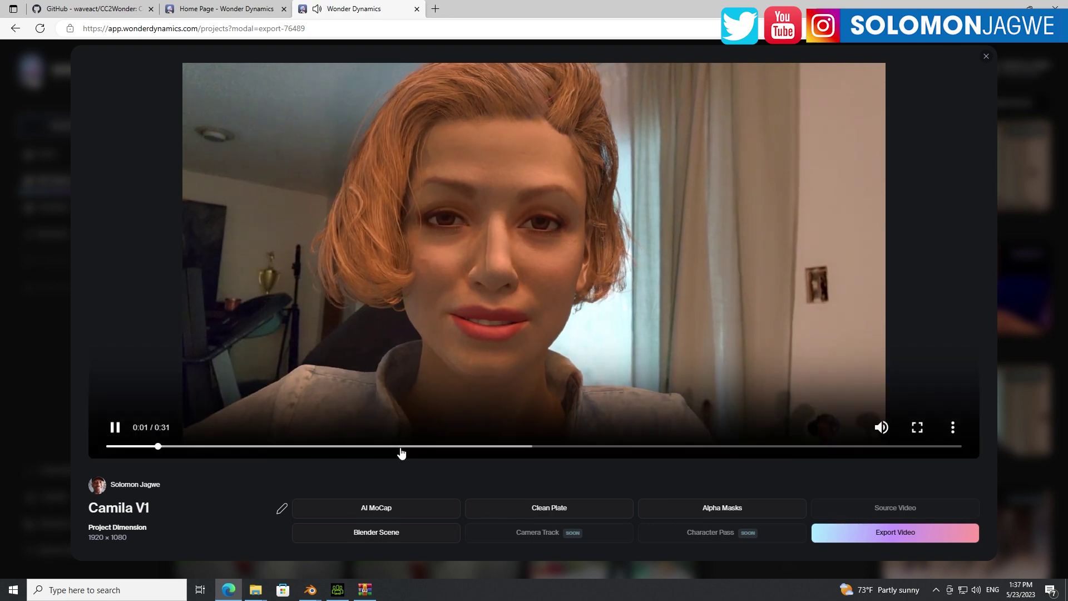
# Switch to Character Creator 4 and select the Camila character in the viewport.
pyautogui.click(332, 593)
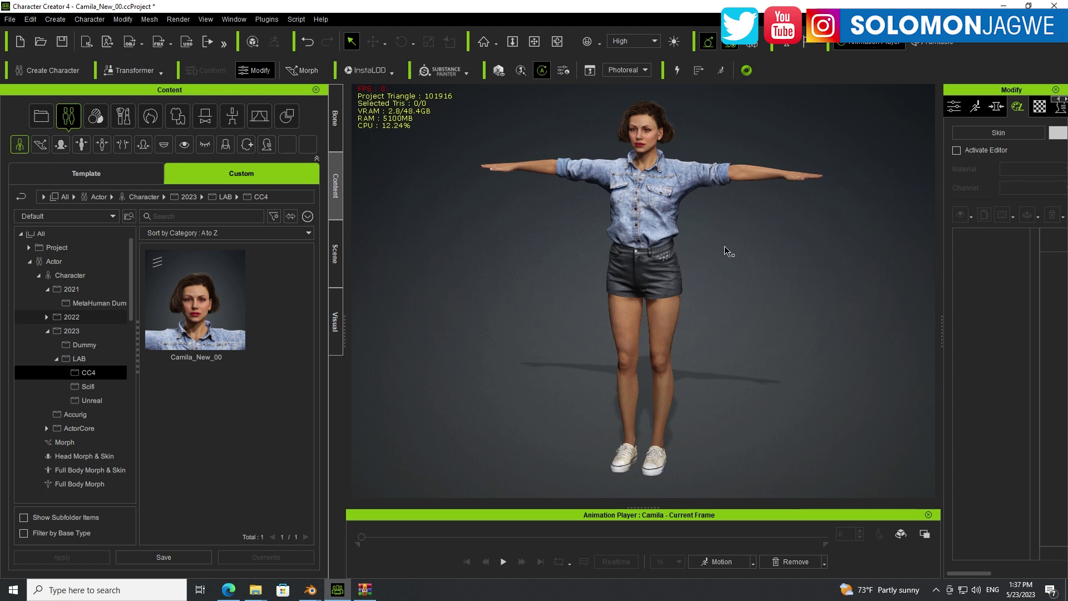
pyautogui.scroll(-2, 640, 222)
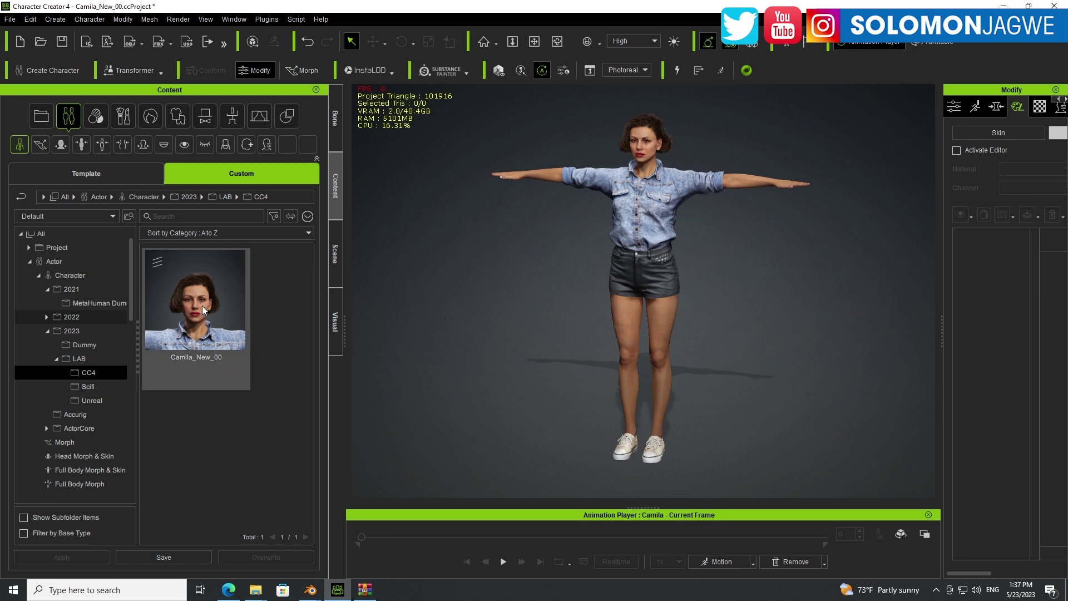
pyautogui.moveTo(202, 306); pyautogui.dragTo(364, 371)
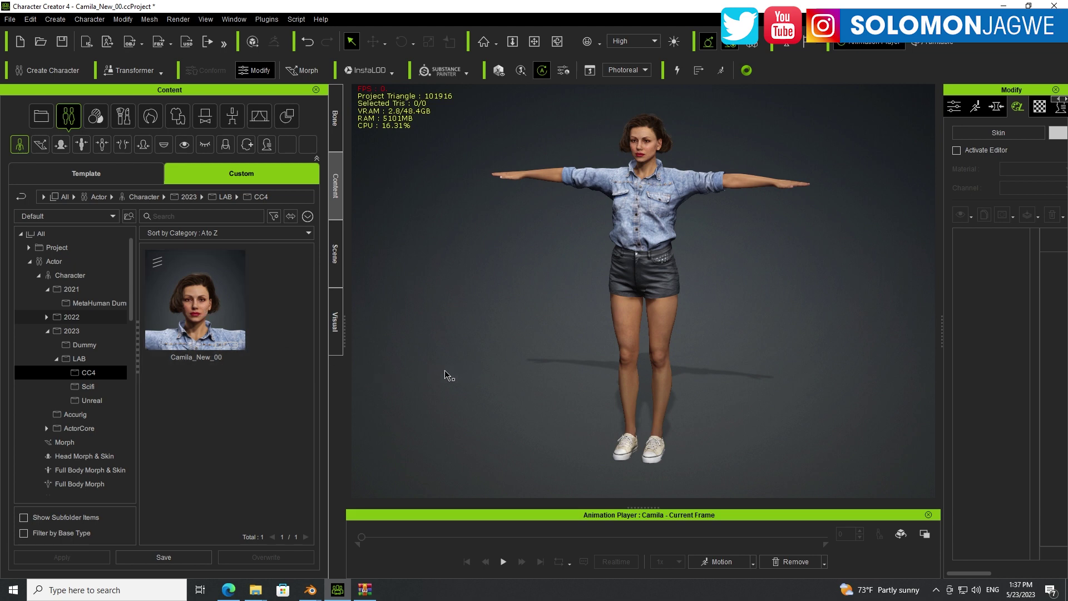
pyautogui.moveTo(387, 322); pyautogui.dragTo(713, 194)
pyautogui.moveTo(641, 168)
pyautogui.mouseDown()
pyautogui.moveTo(639, 200)
pyautogui.moveTo(683, 147)
pyautogui.moveTo(648, 153)
pyautogui.mouseUp()
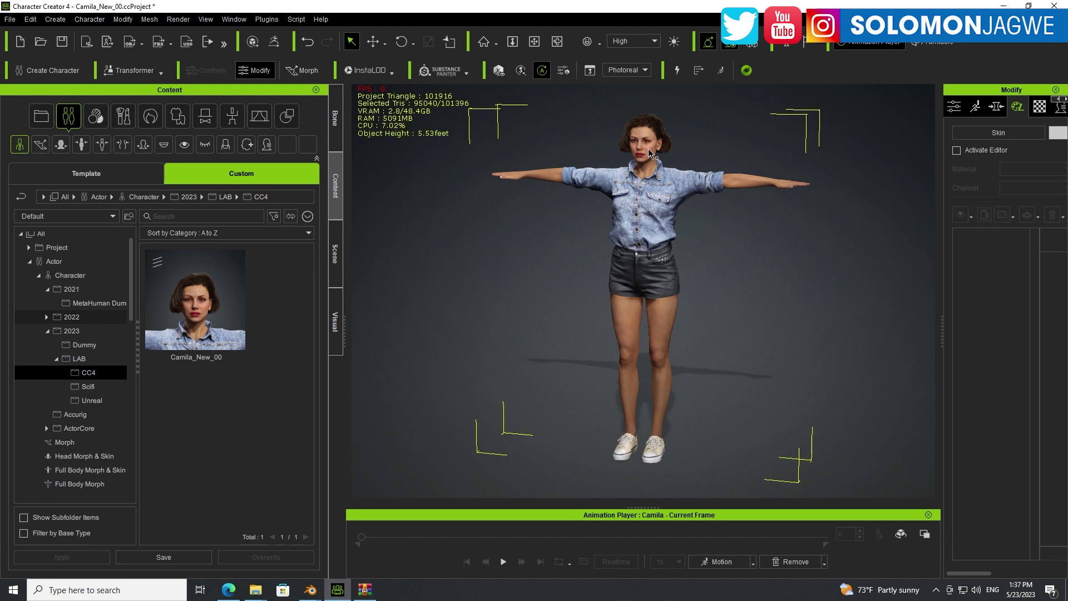
# Frame the selected character's face in close-up and play the animation in the Animation Player.
pyautogui.press('F6')
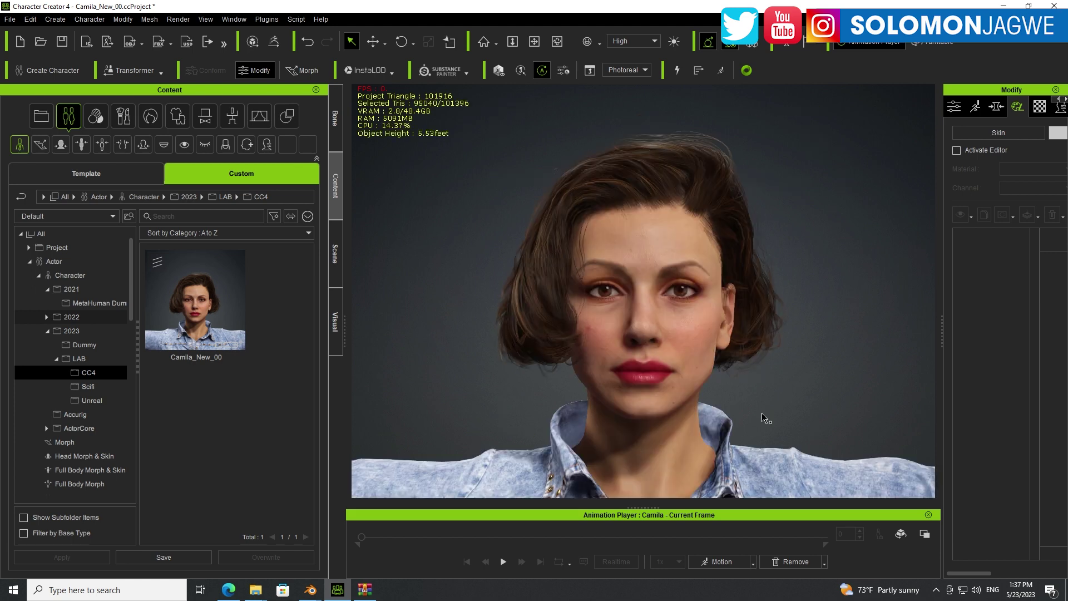
pyautogui.click(502, 562)
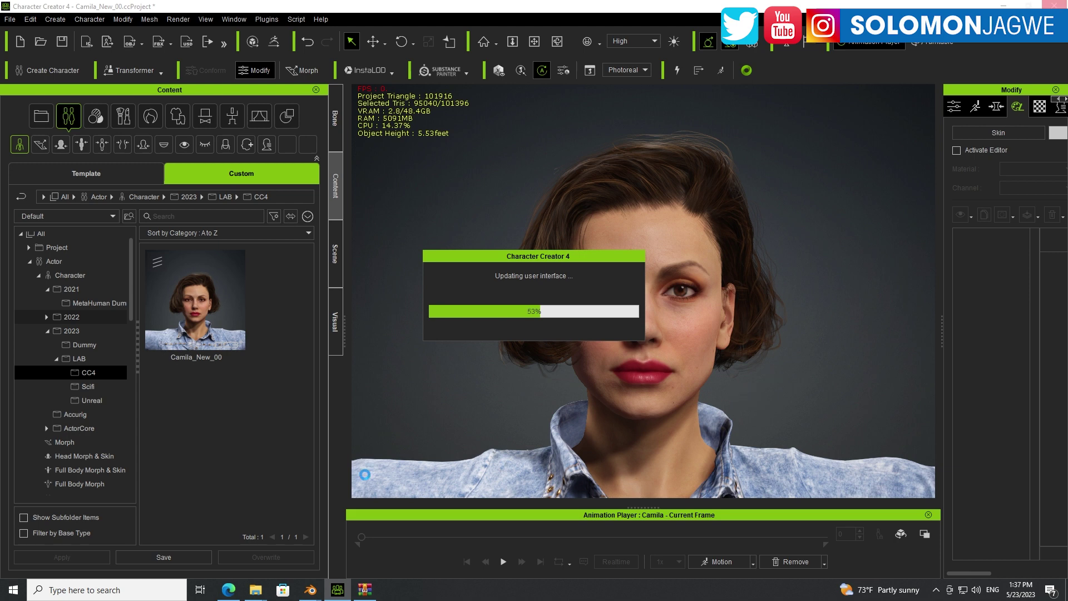
pyautogui.moveTo(230, 595)
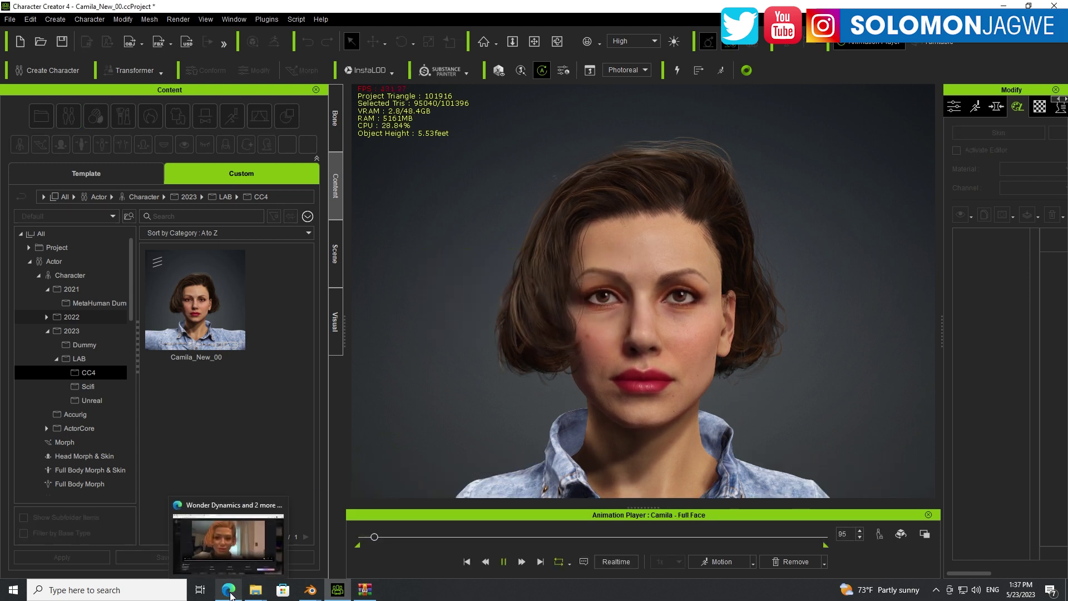